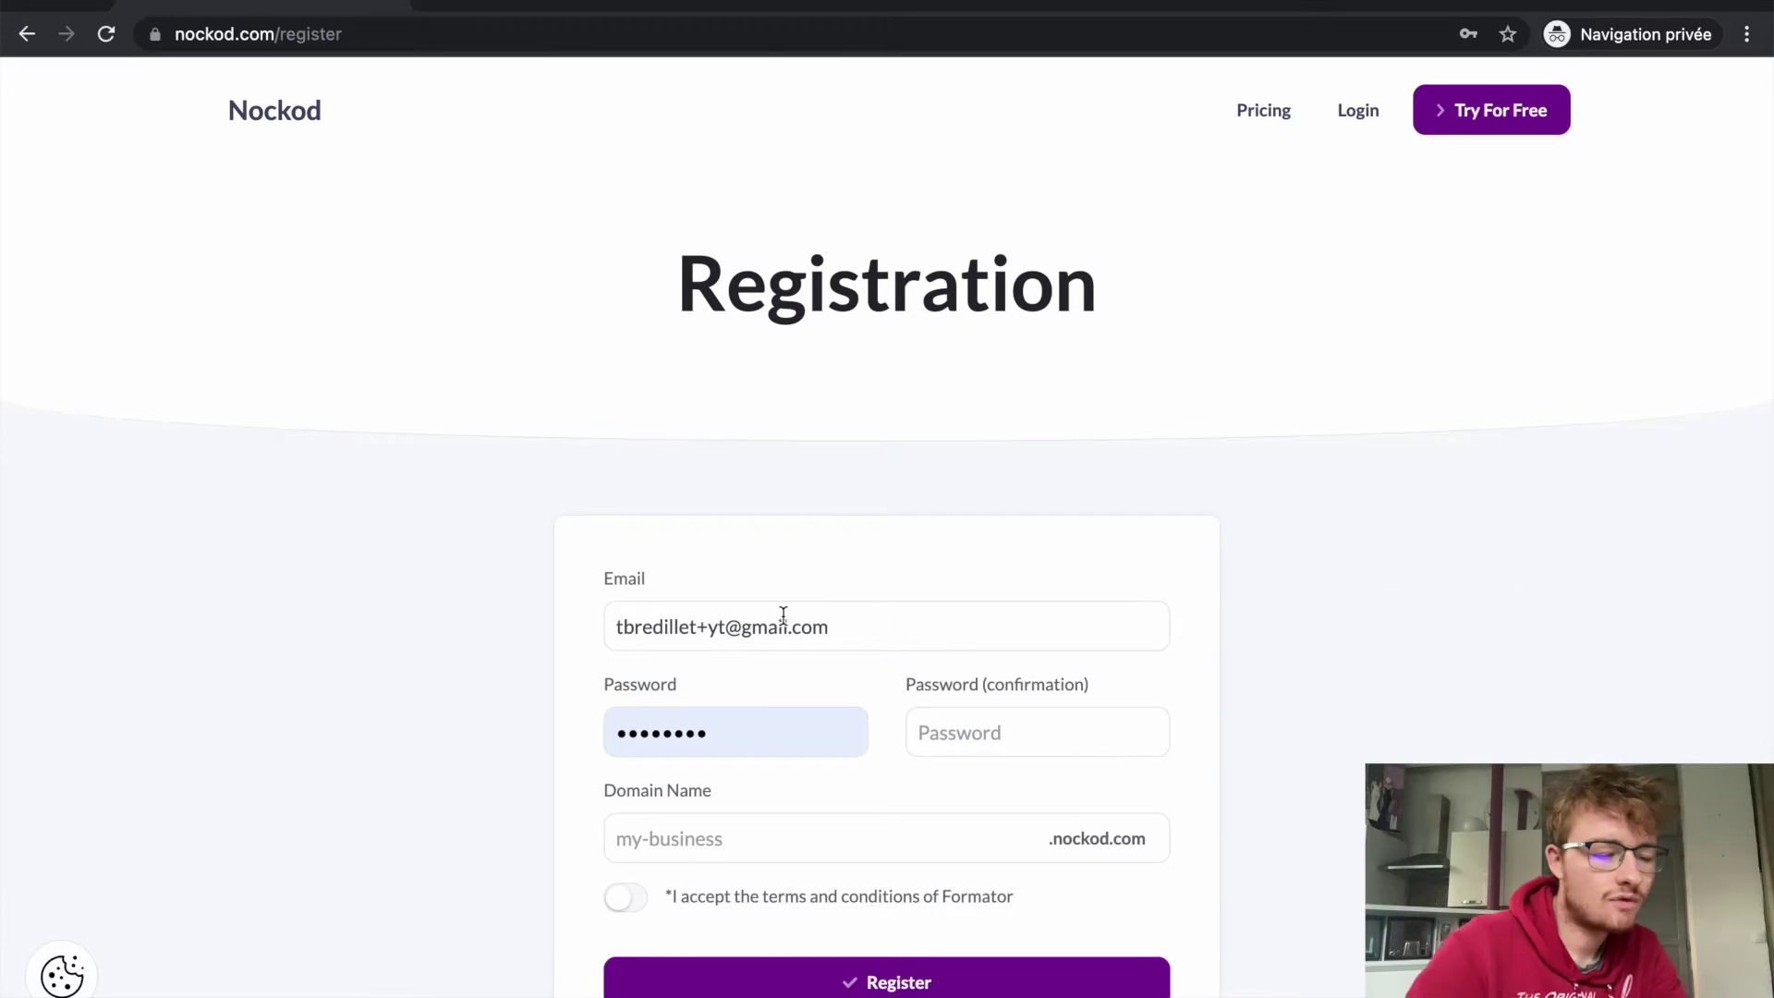
Complete the account registration and view the public youtube.nockod.com site from the dashboard.
{"action": "left_click", "coordinate": [844, 617]}
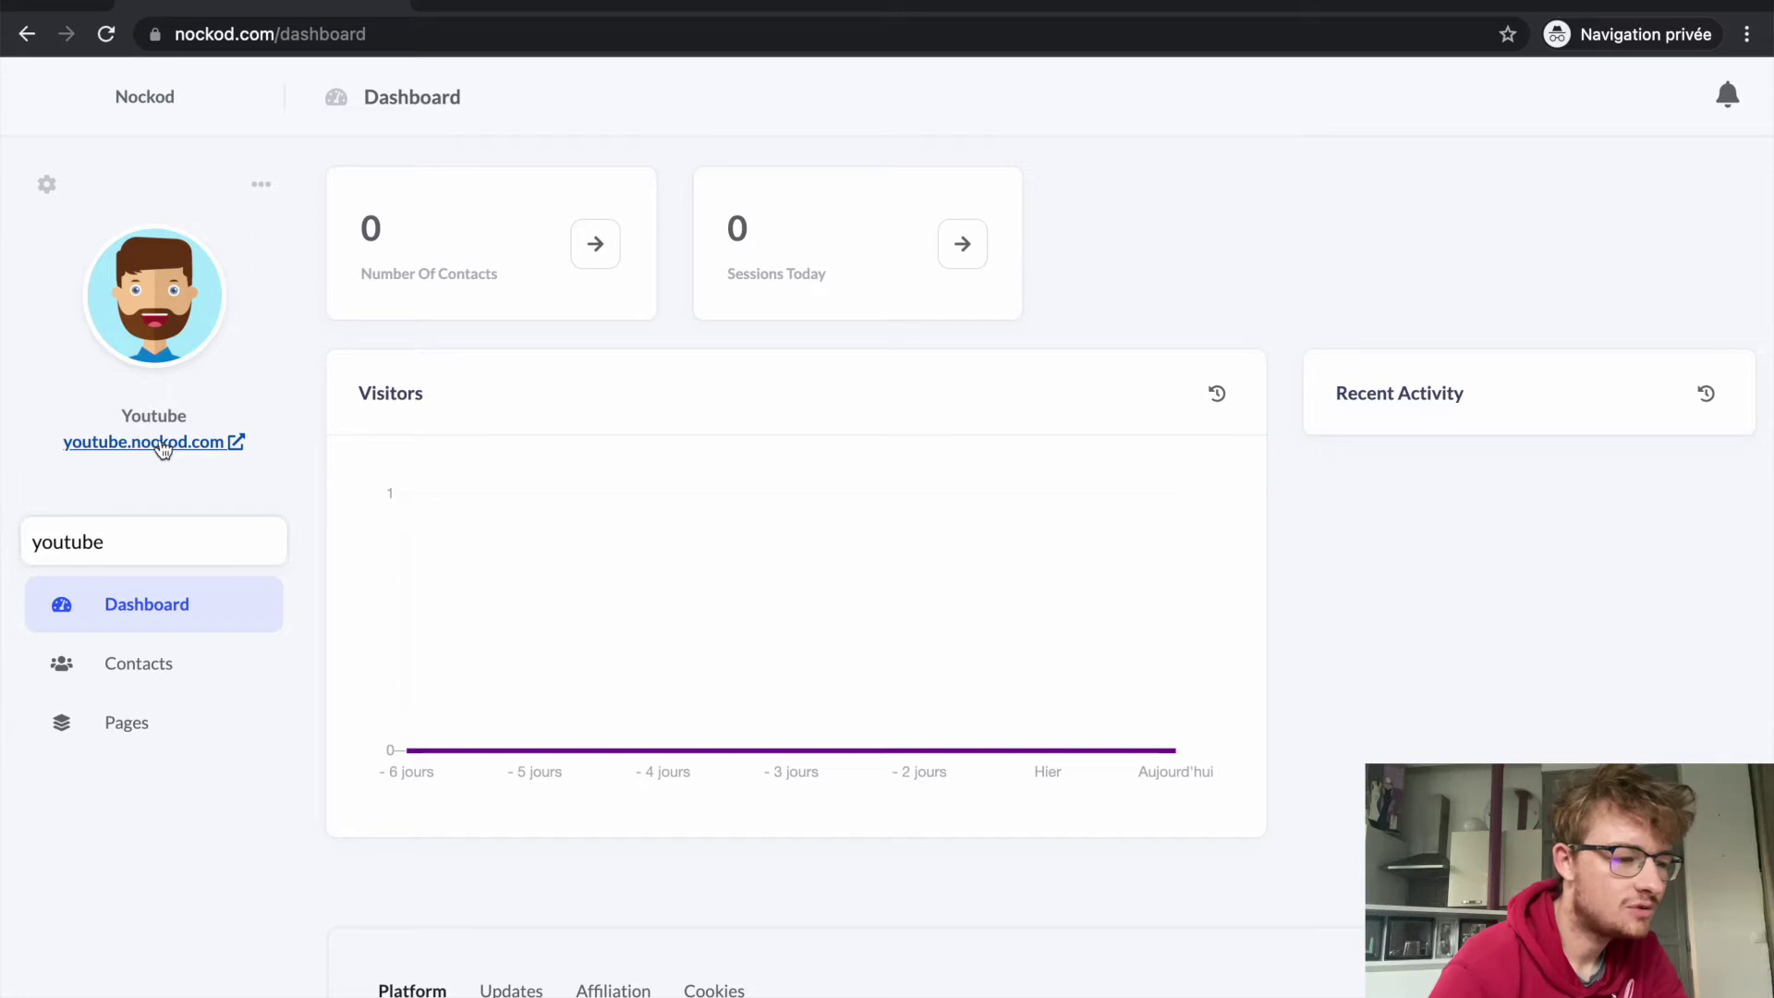
{"action": "left_click", "coordinate": [204, 441]}
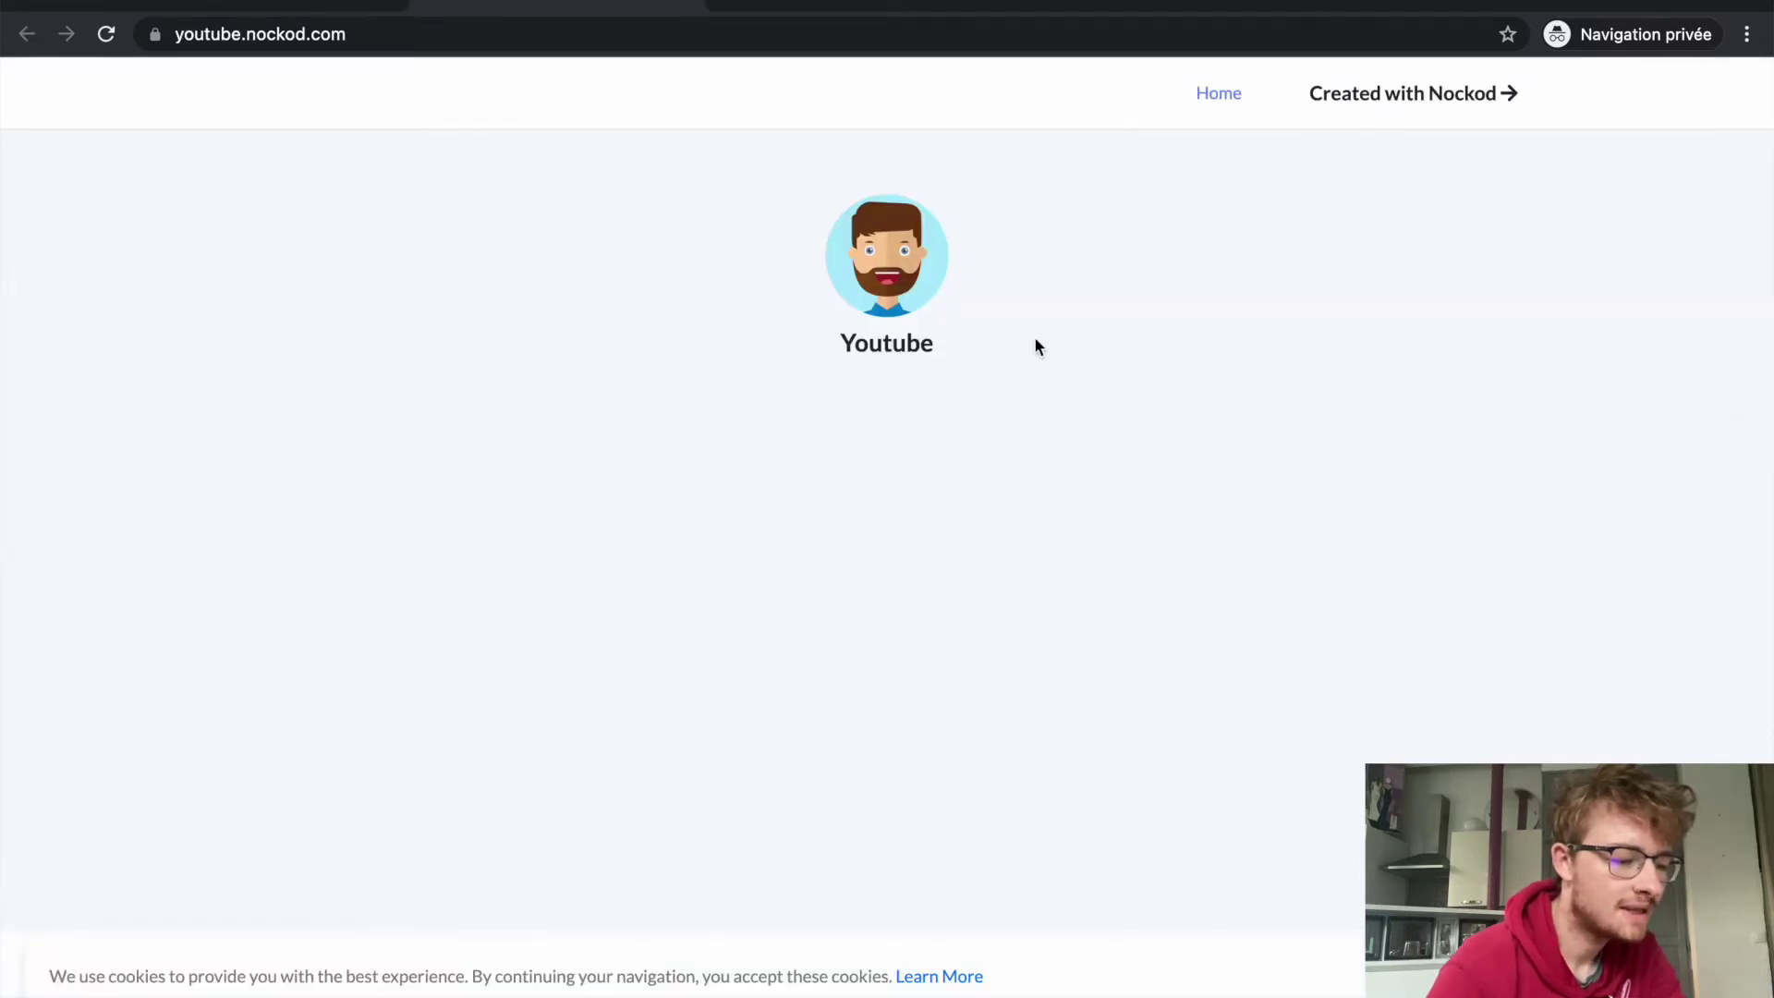
{"action": "left_click", "coordinate": [263, 5]}
Look through the Contacts section, the Navbar settings and the list of pages.
{"action": "left_click", "coordinate": [163, 685]}
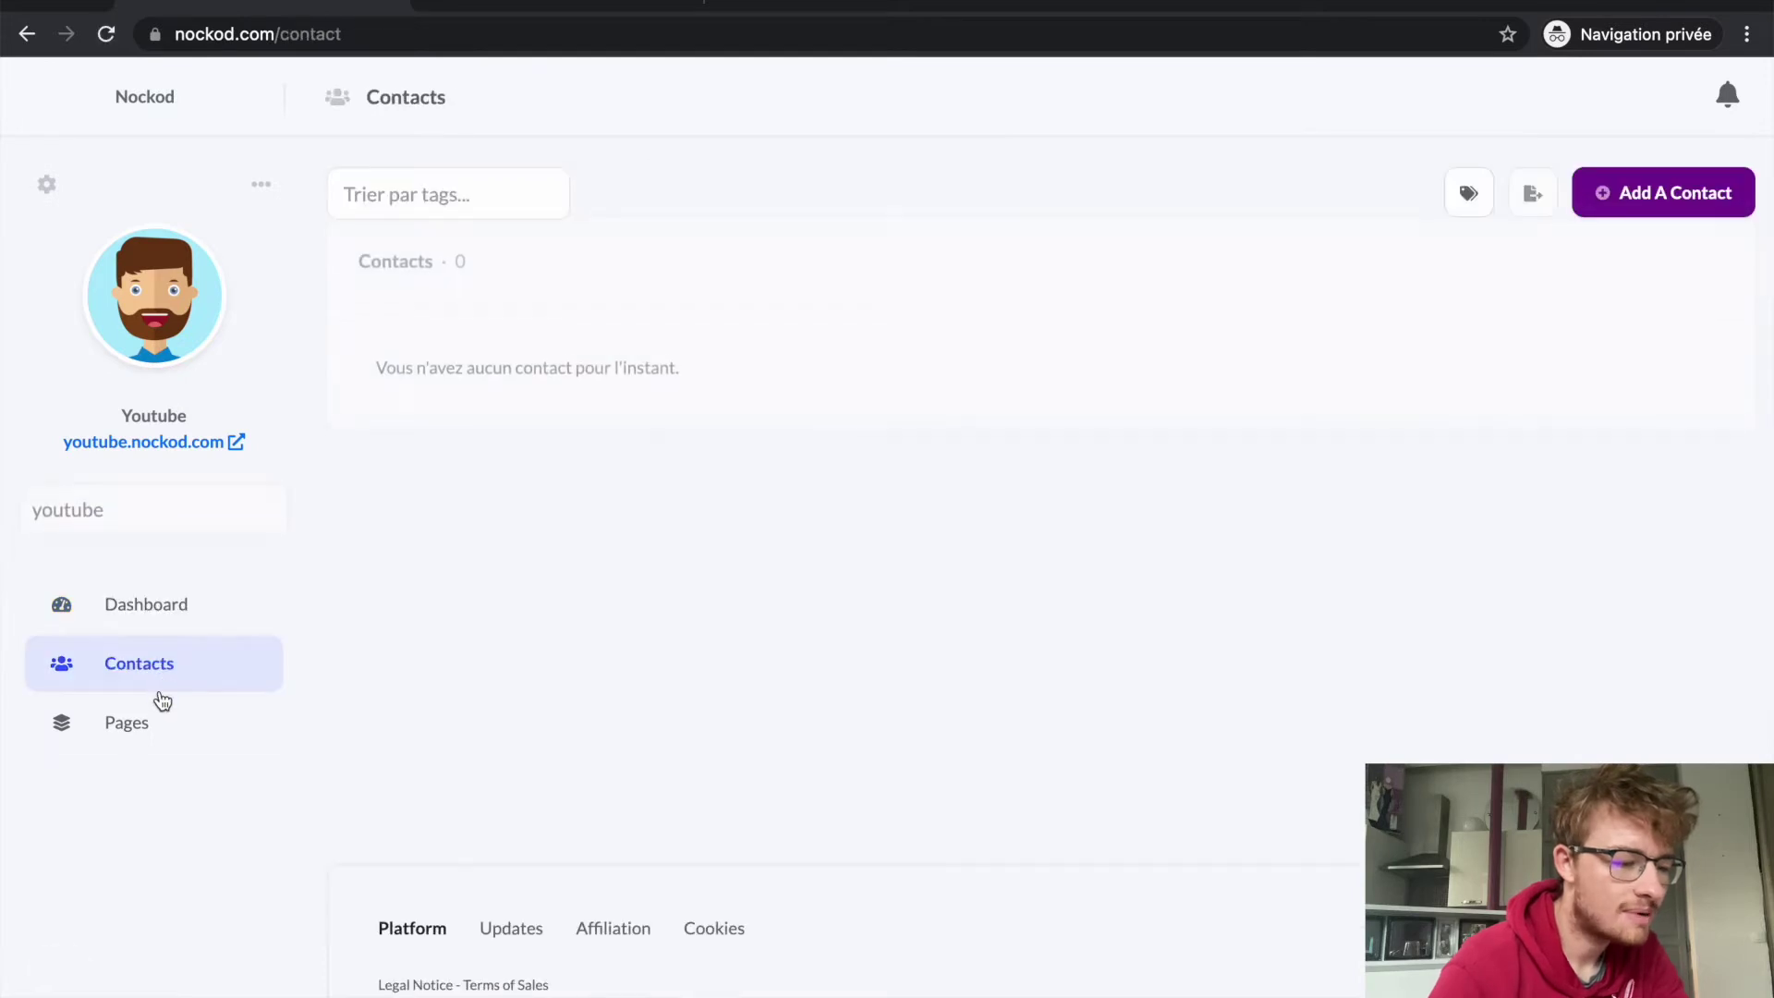
{"action": "left_click", "coordinate": [157, 732]}
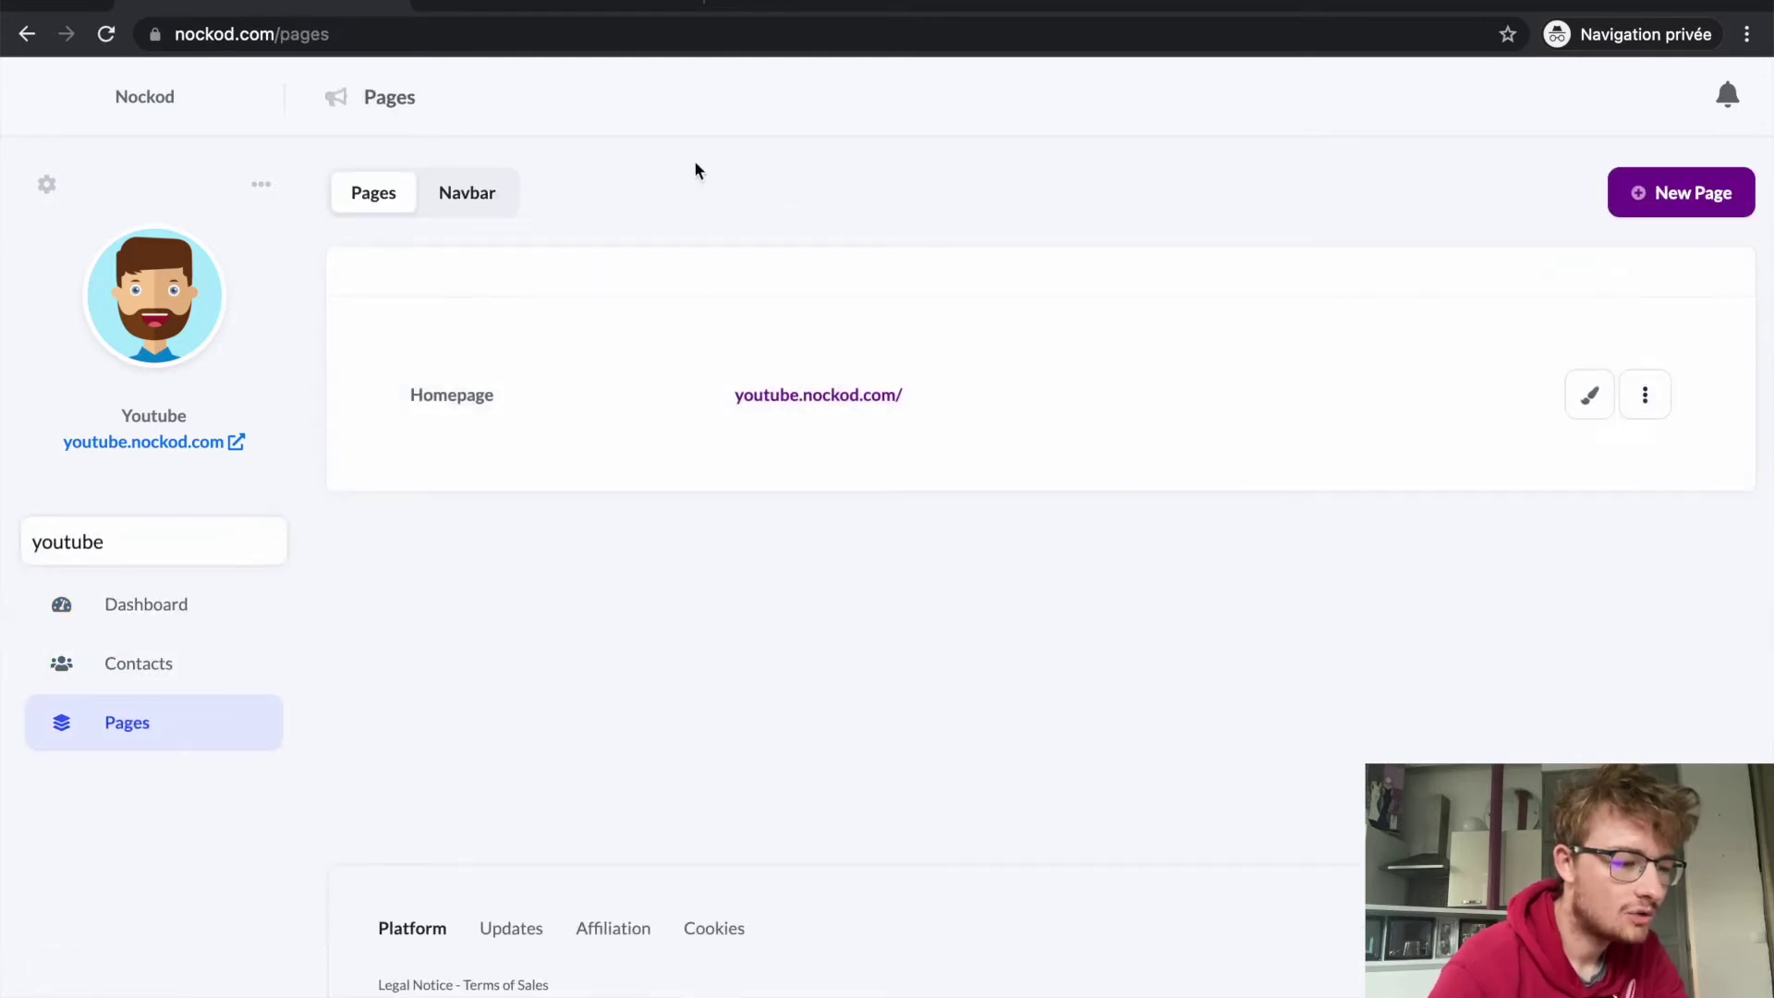
{"action": "left_click", "coordinate": [482, 196]}
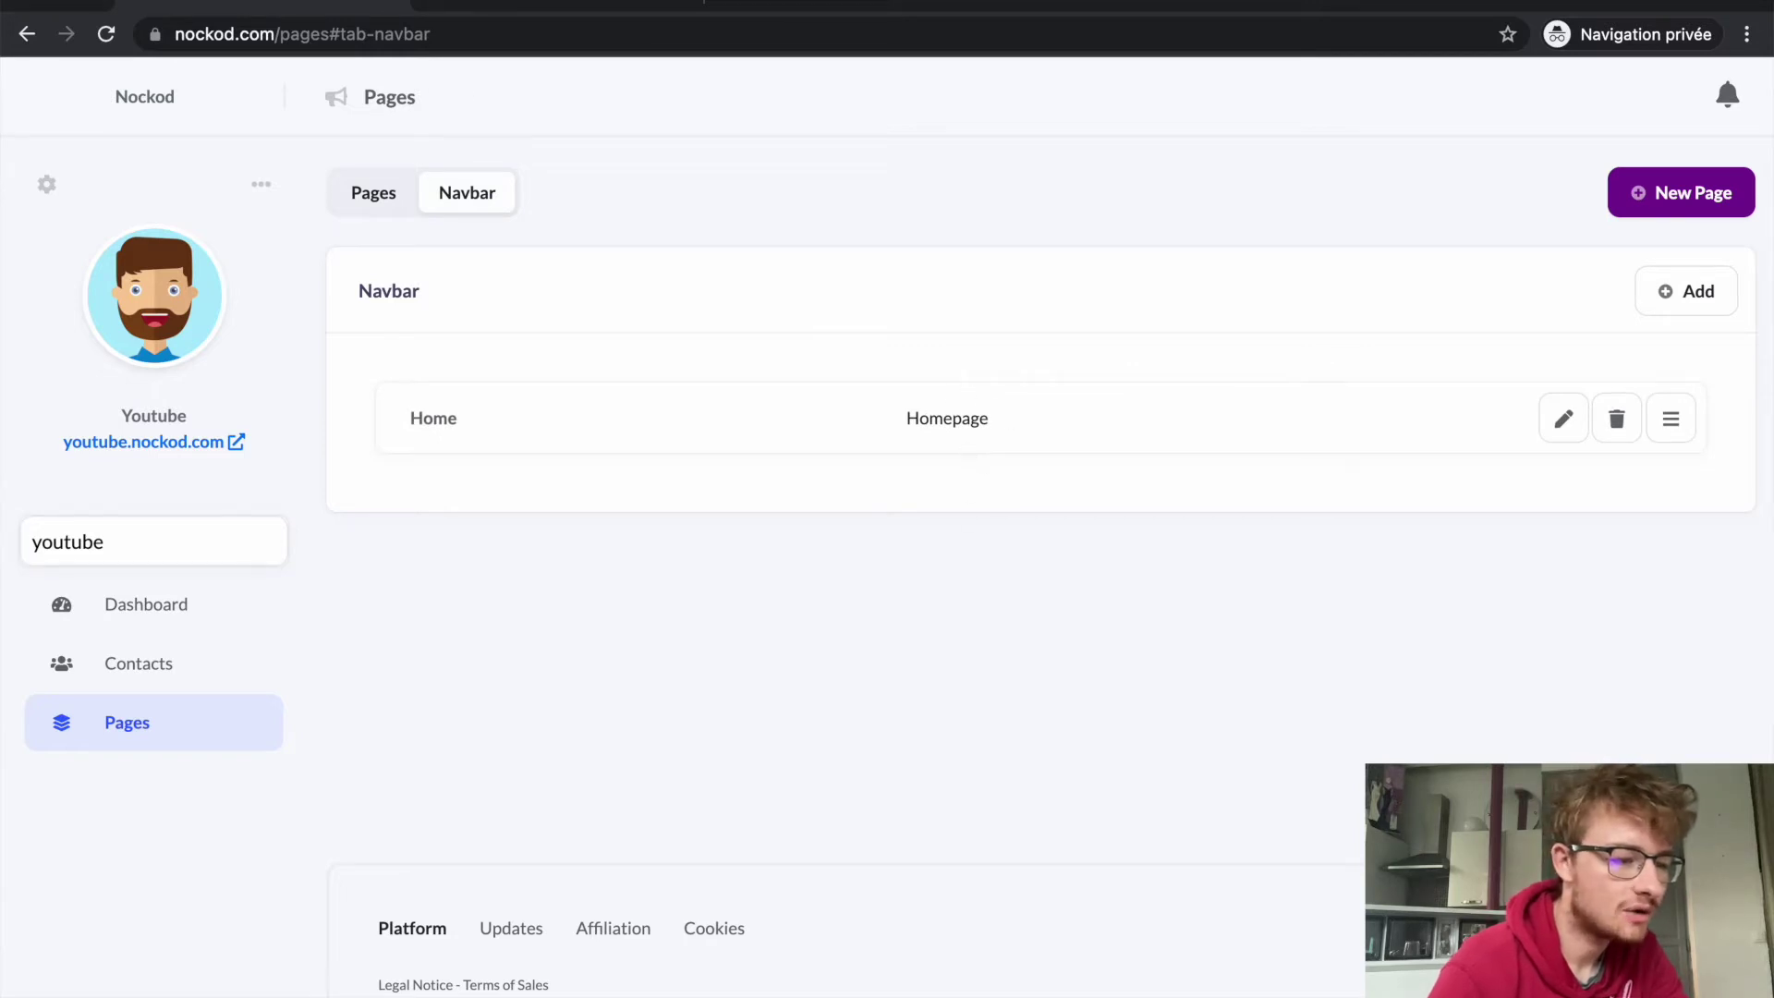
{"action": "left_click", "coordinate": [554, 5]}
{"action": "left_click", "coordinate": [313, 8]}
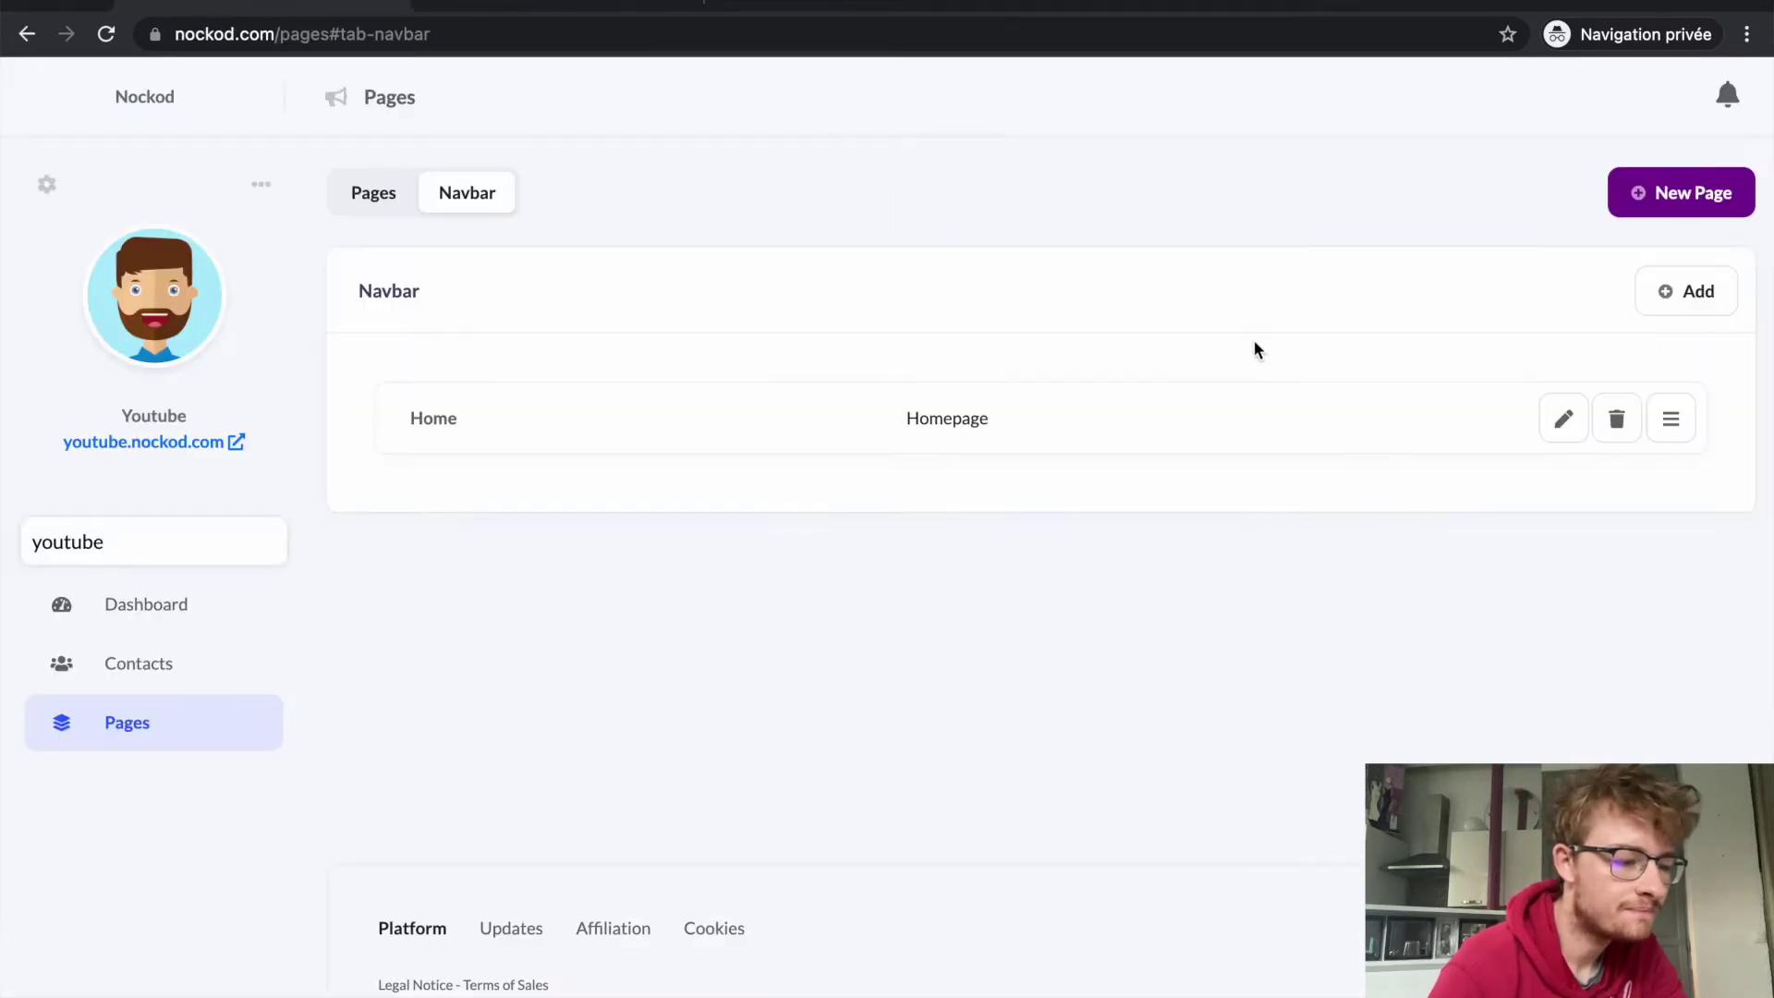
{"action": "left_click", "coordinate": [398, 199]}
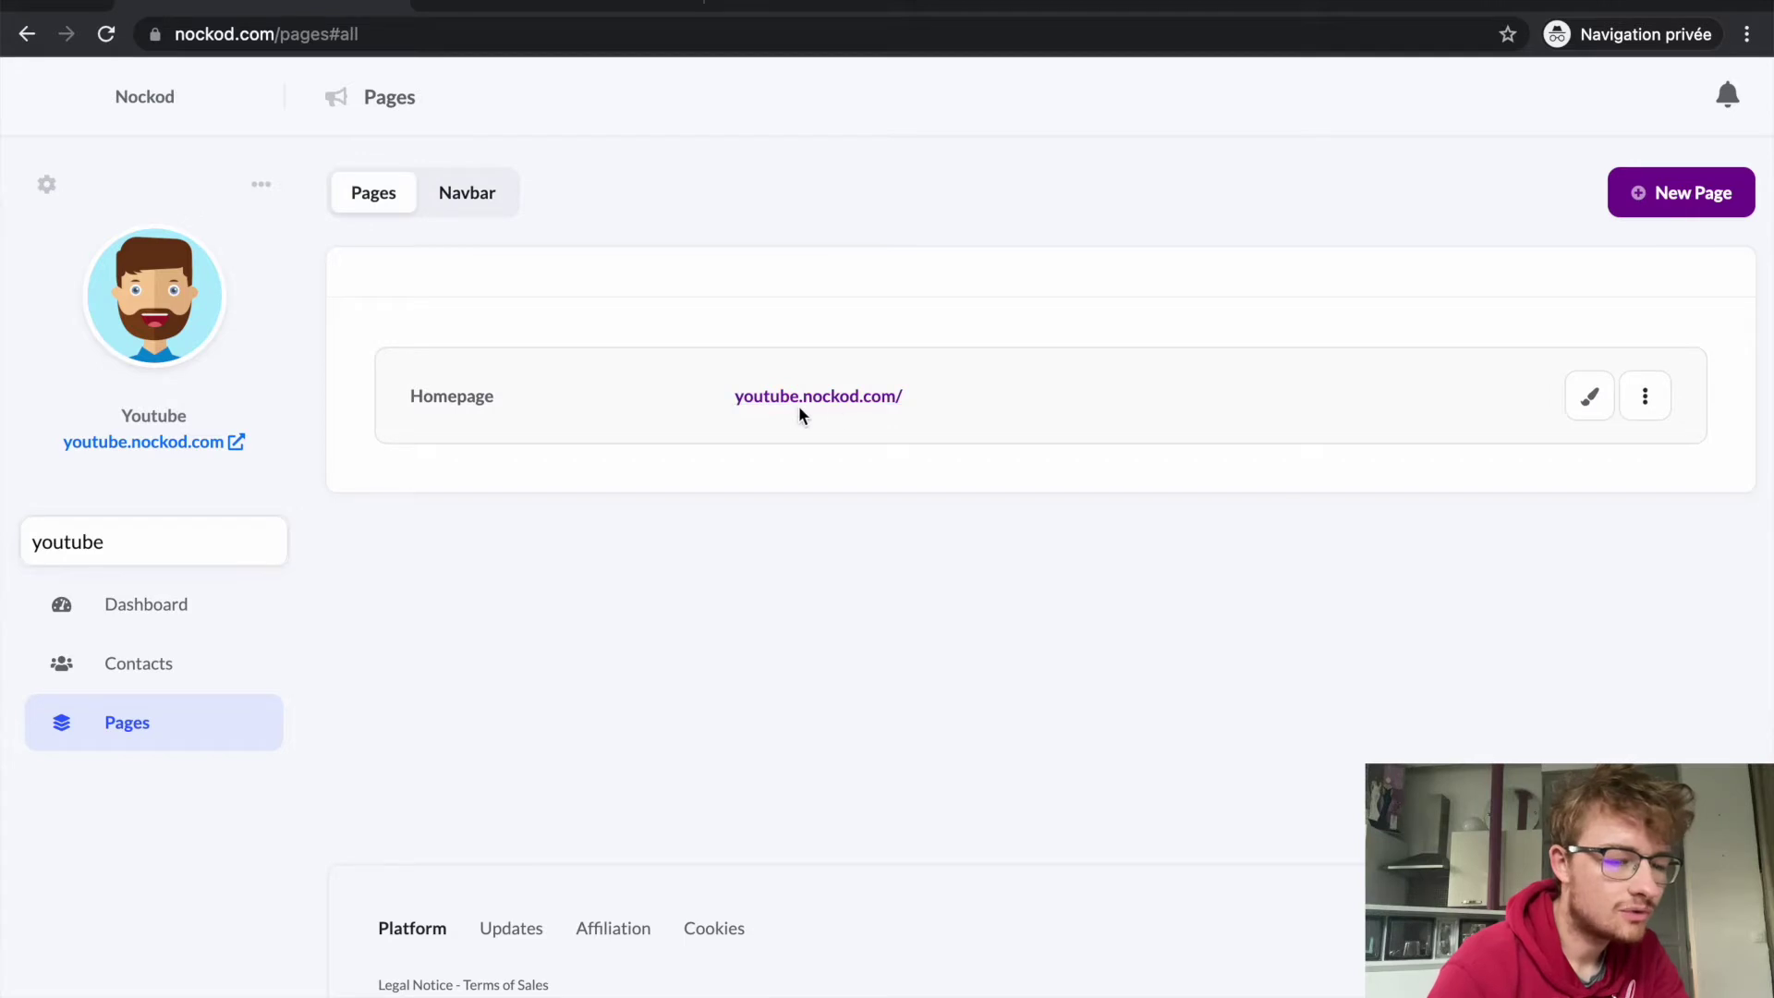
Open the Homepage for editing and add a centred Heading 1 text block reading "Bienvenue sur mon site".
{"action": "left_click", "coordinate": [1595, 409]}
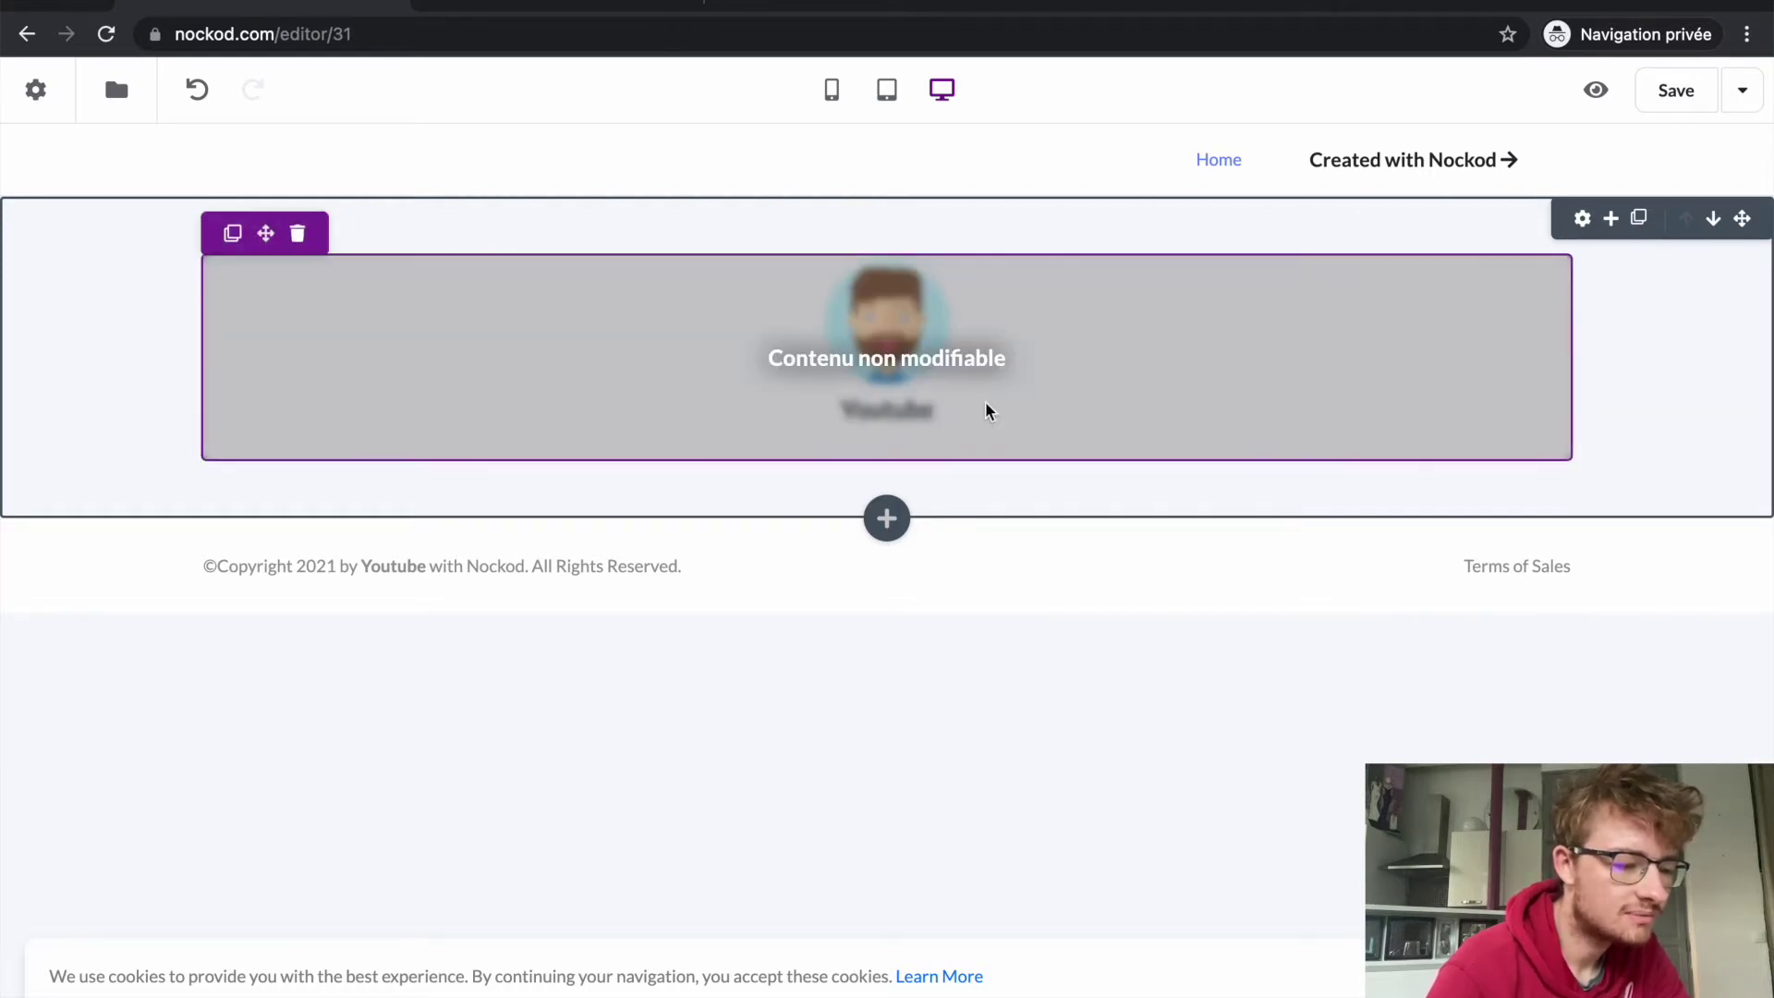
{"action": "left_click", "coordinate": [887, 513]}
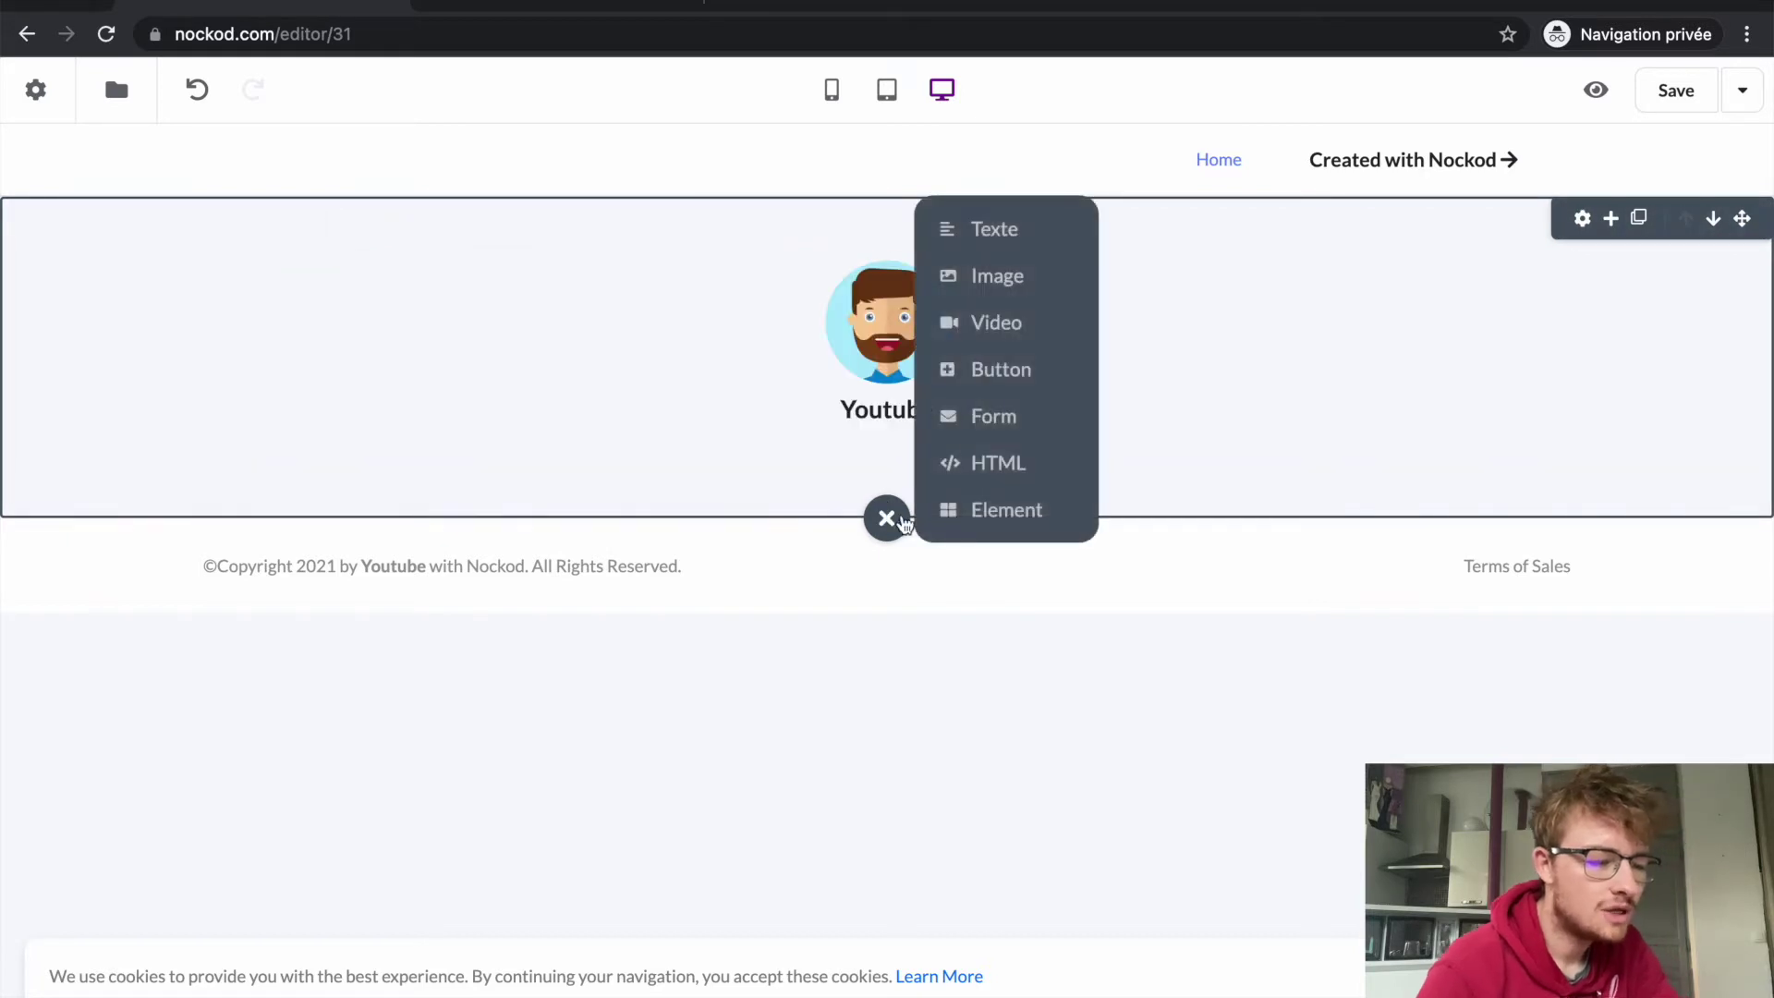
{"action": "left_click", "coordinate": [885, 508]}
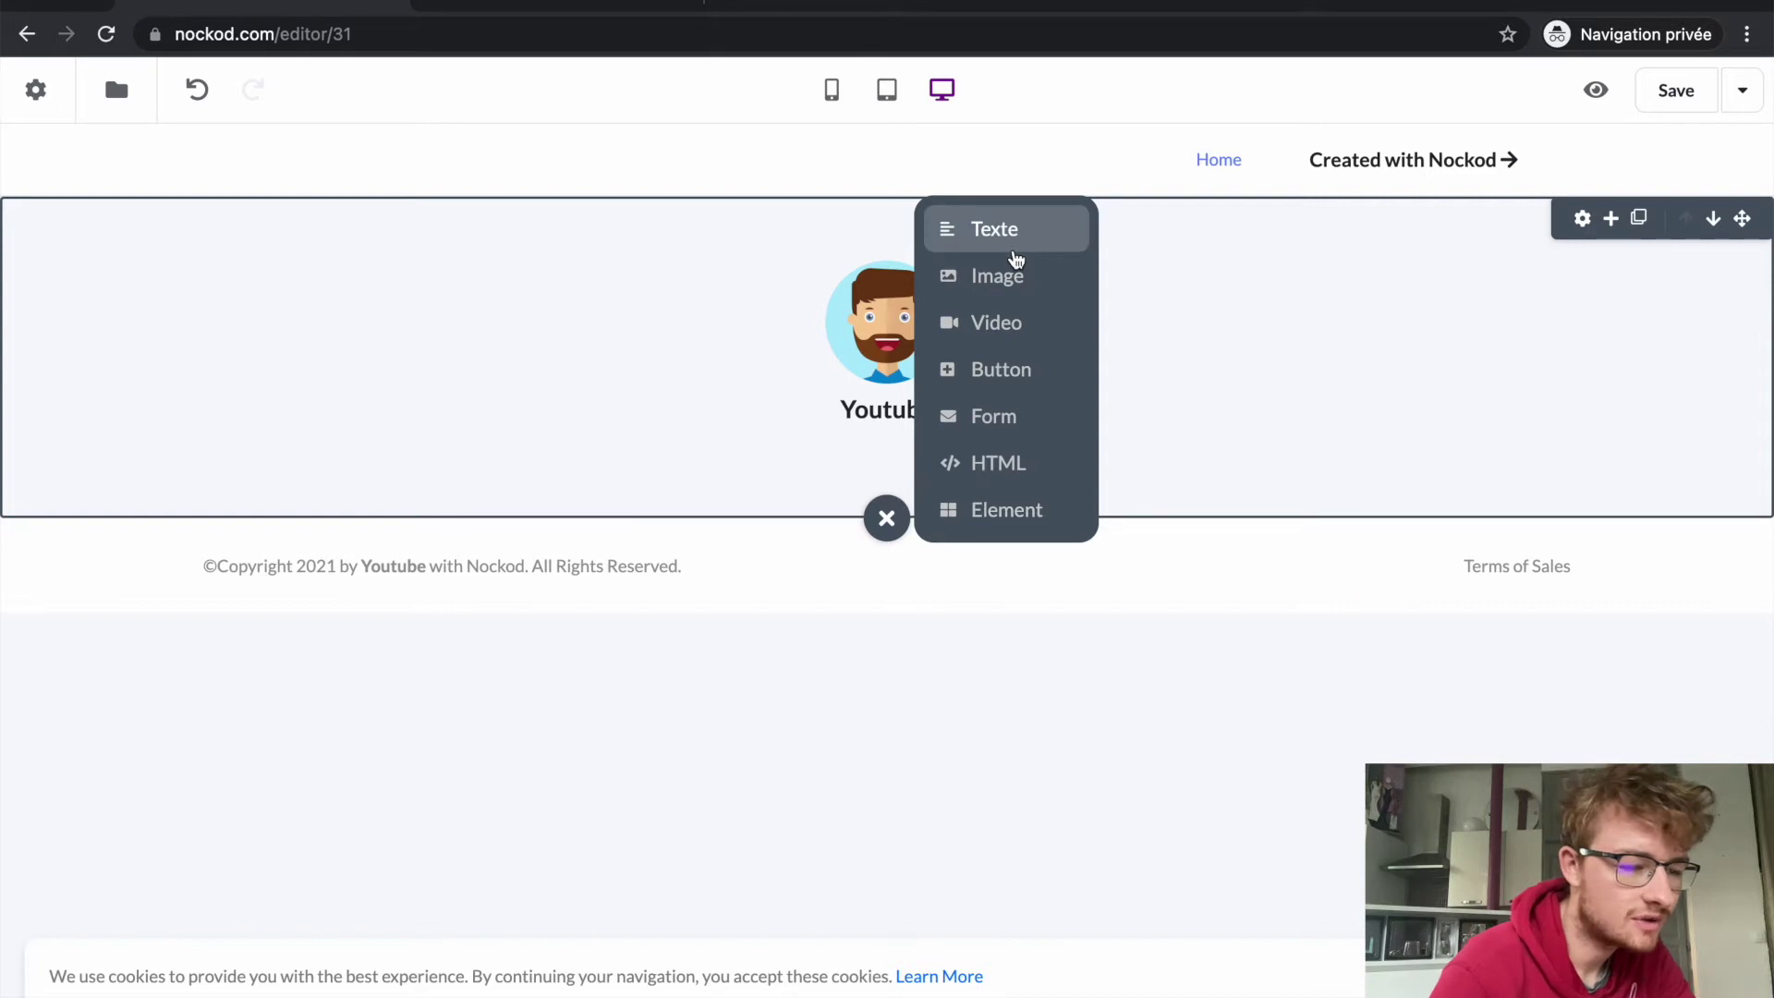
{"action": "left_click", "coordinate": [997, 238]}
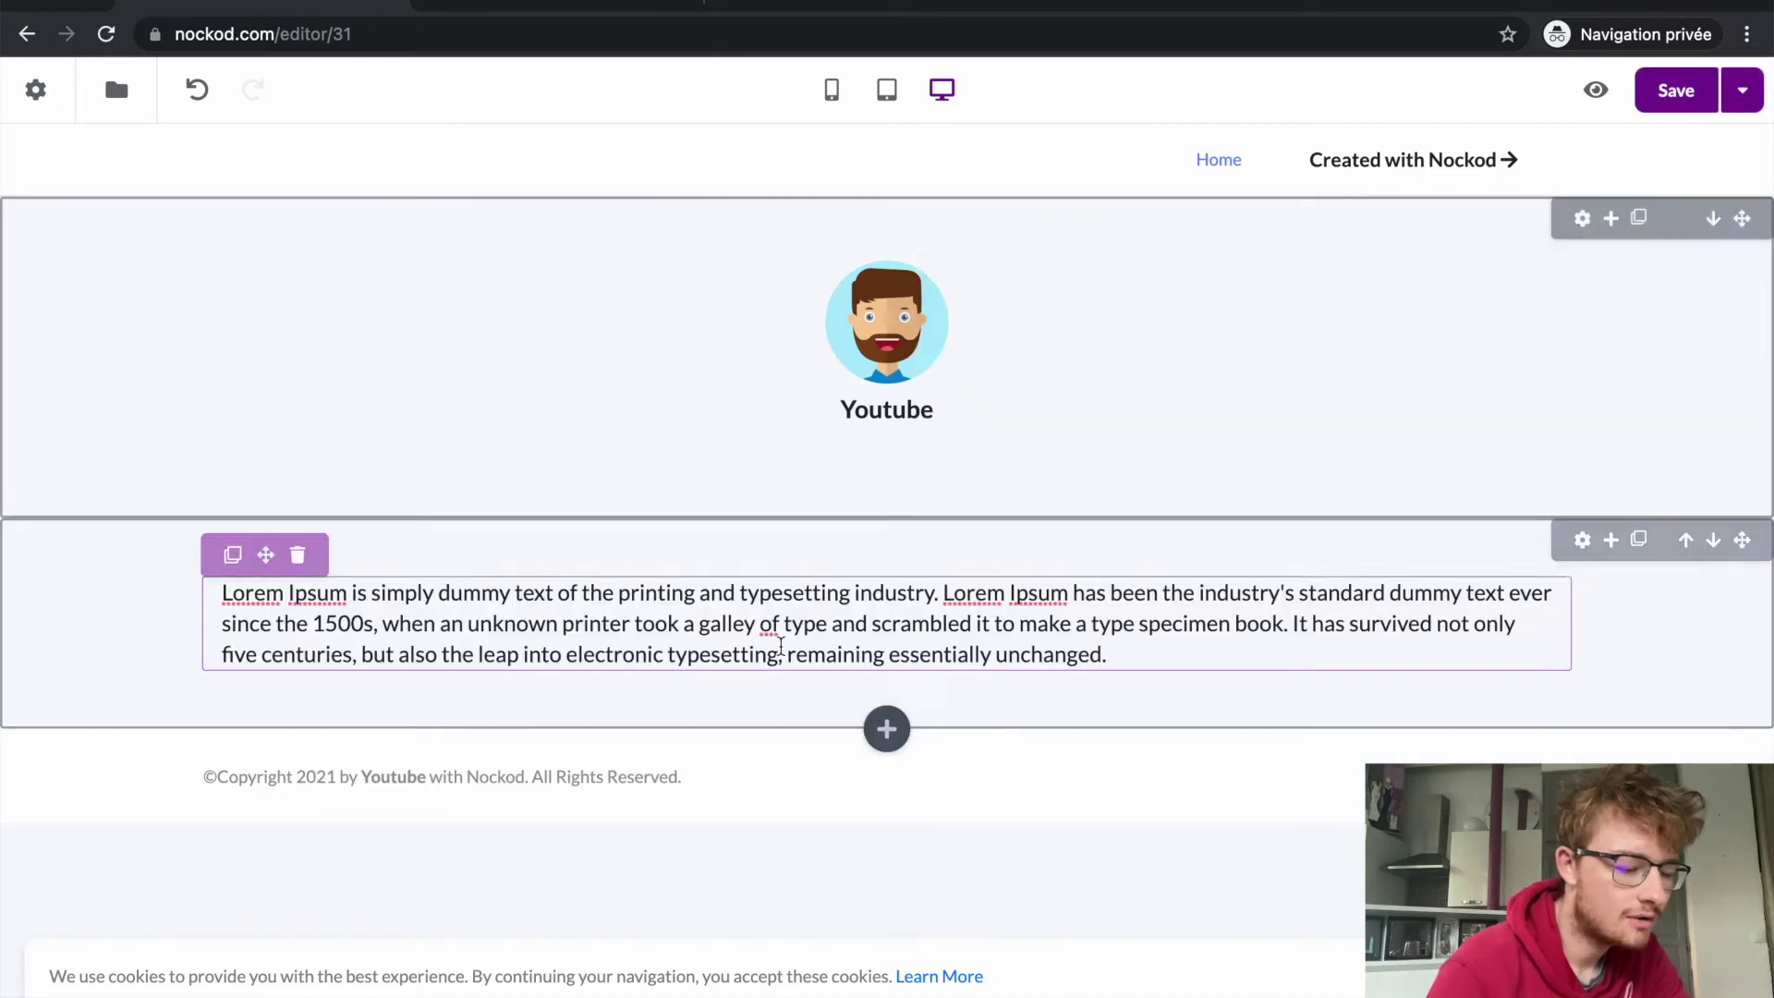
{"action": "triple_click", "coordinate": [884, 624]}
{"action": "key", "text": "super+z"}
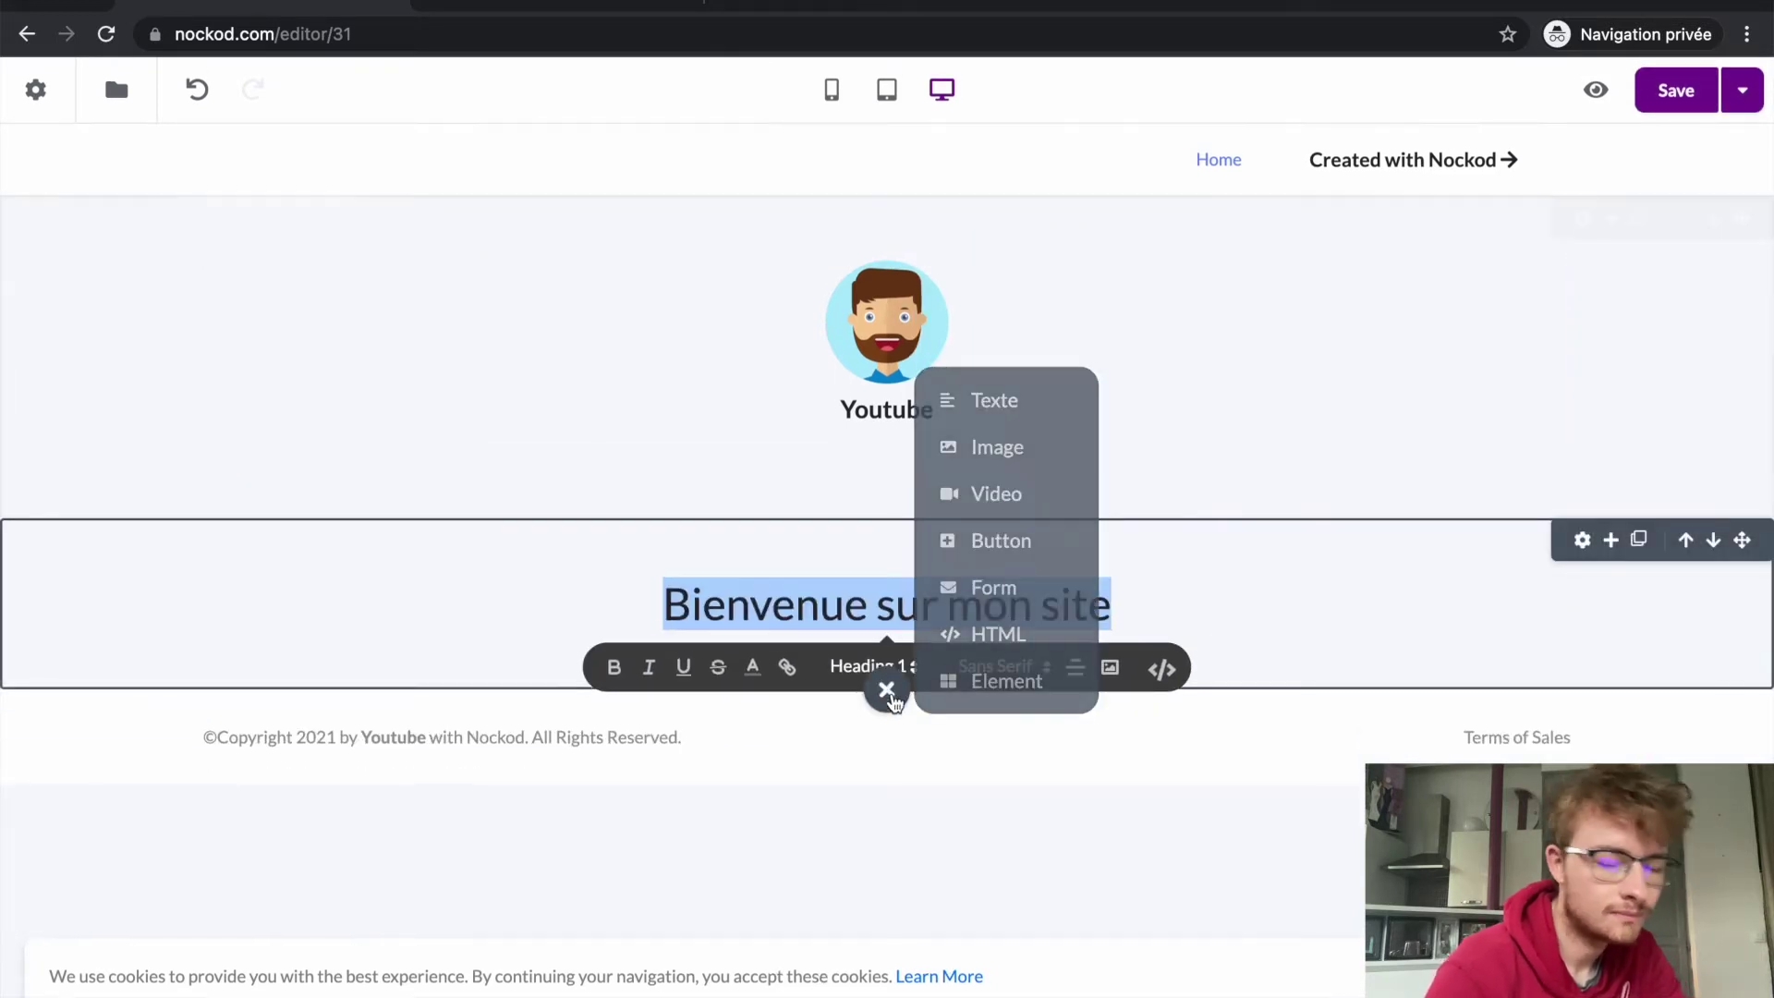
Add an image section below the heading and a button below the image with the text "Contact".
{"action": "left_click", "coordinate": [1014, 452]}
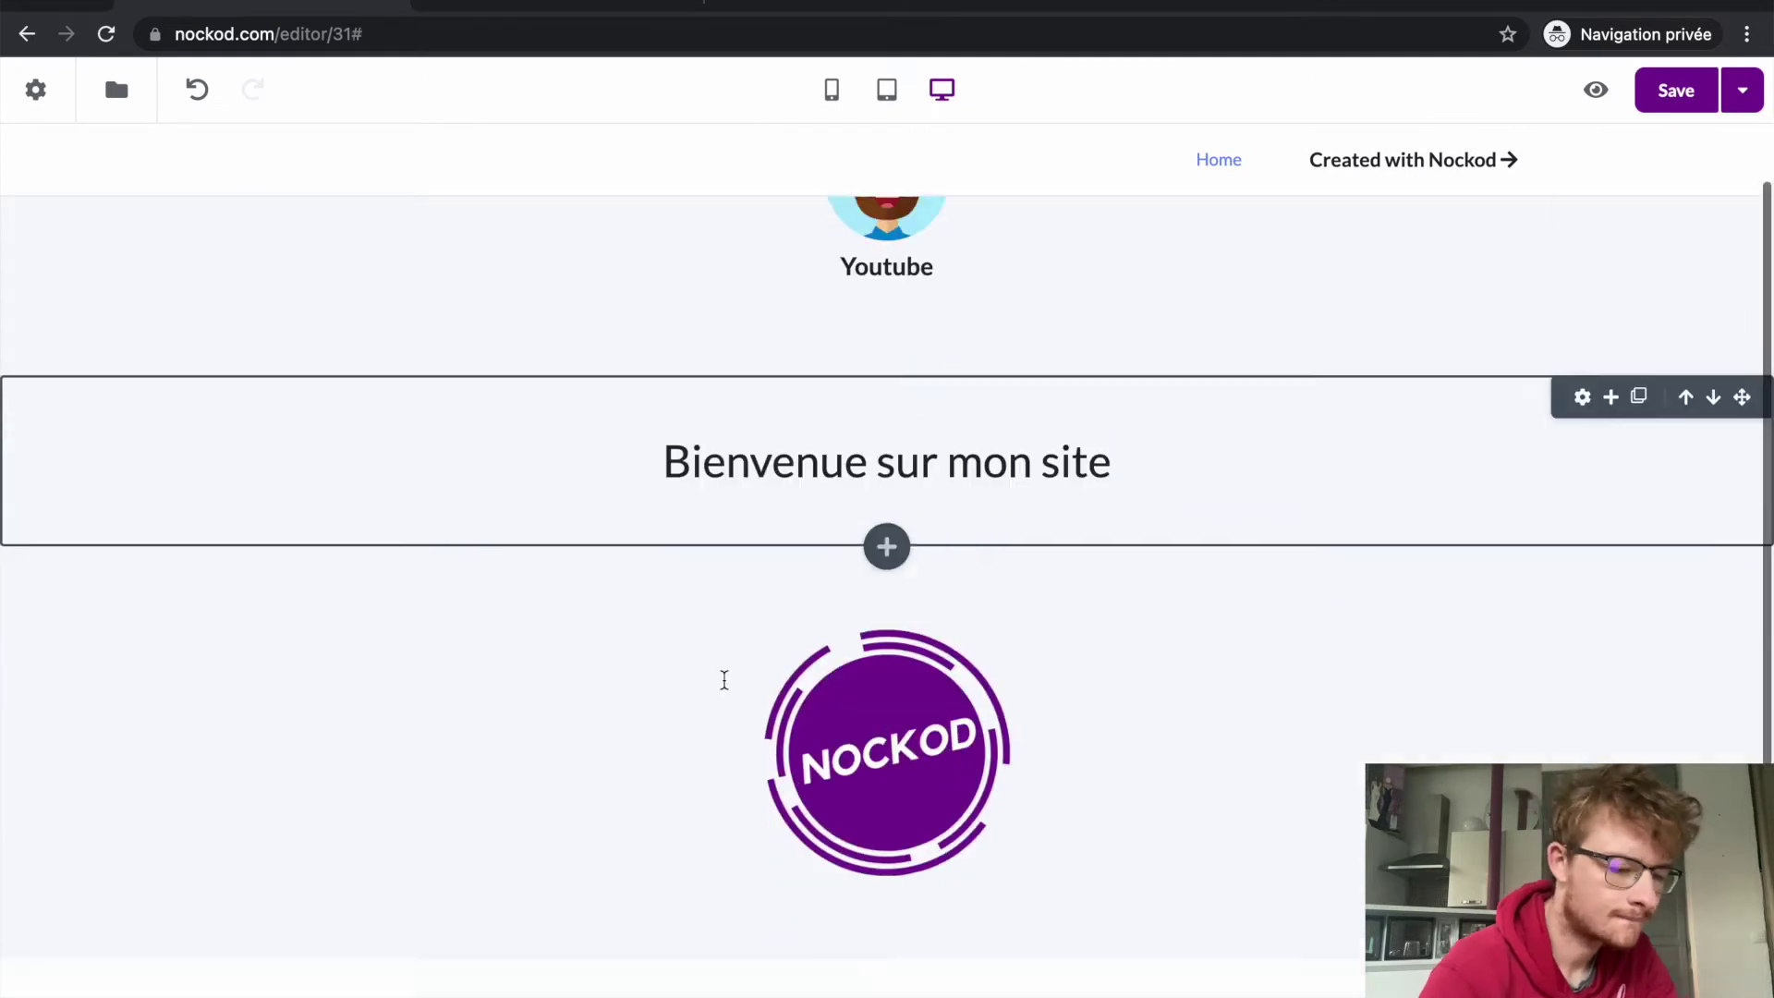
{"action": "left_click", "coordinate": [887, 942]}
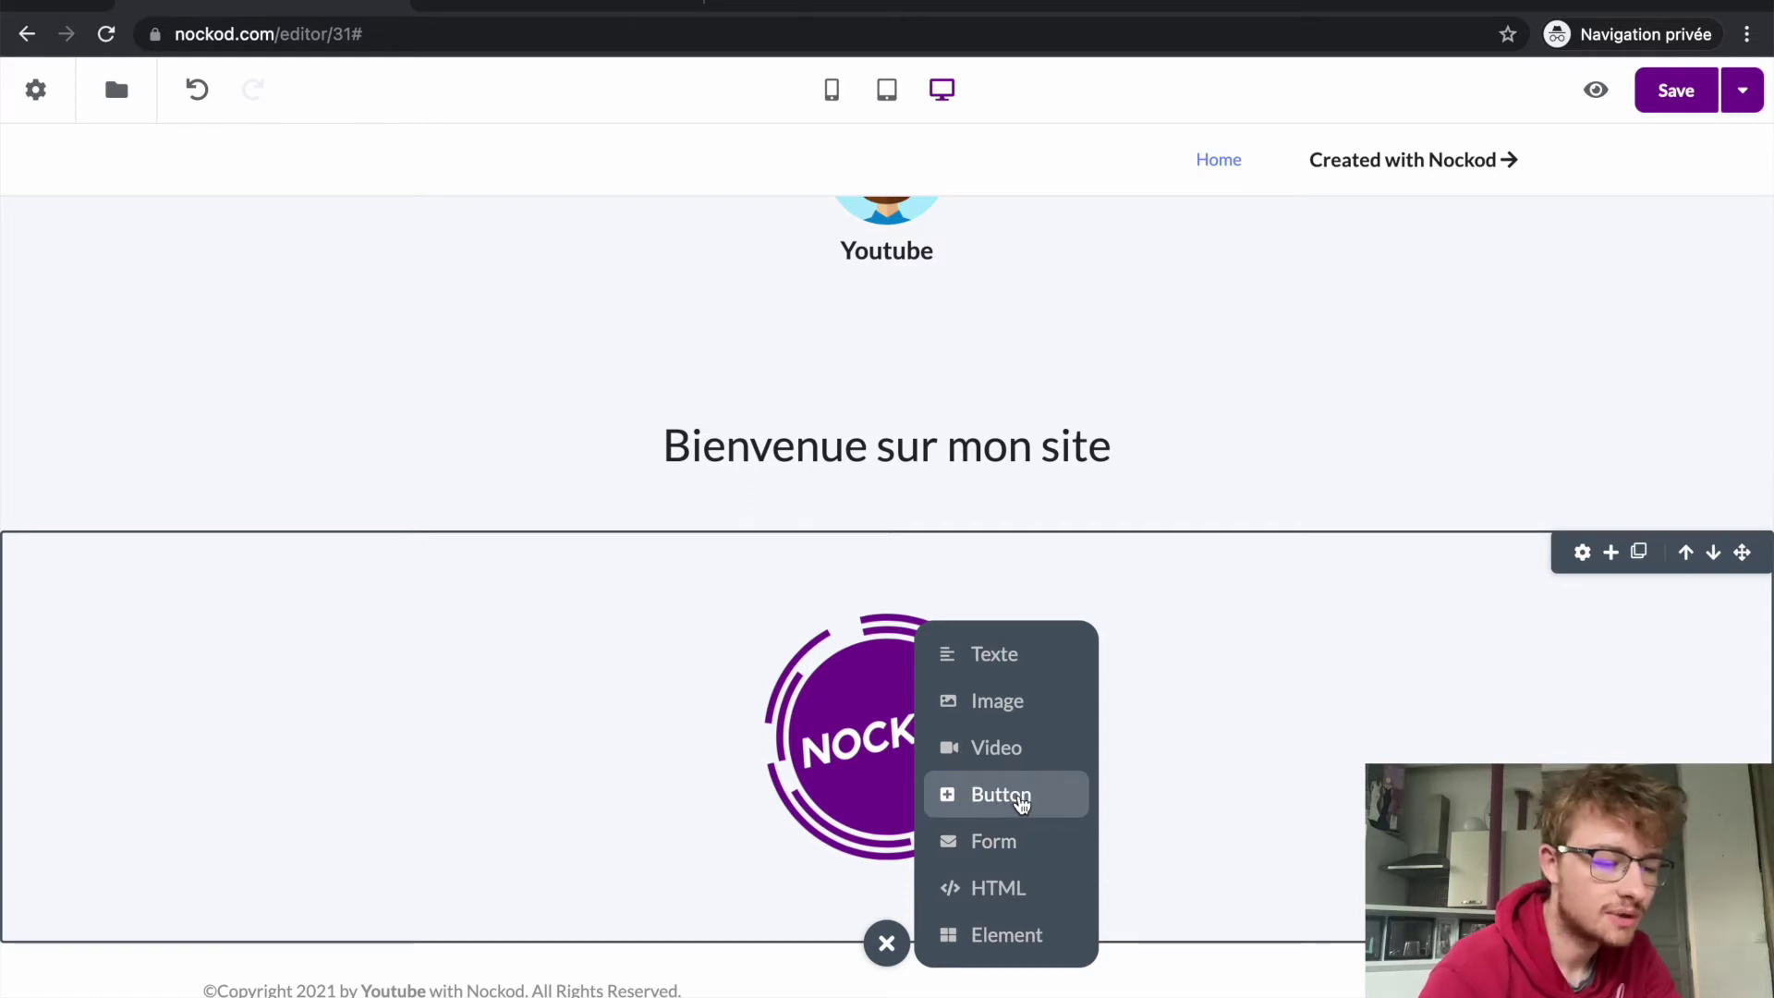
{"action": "left_click", "coordinate": [1019, 804]}
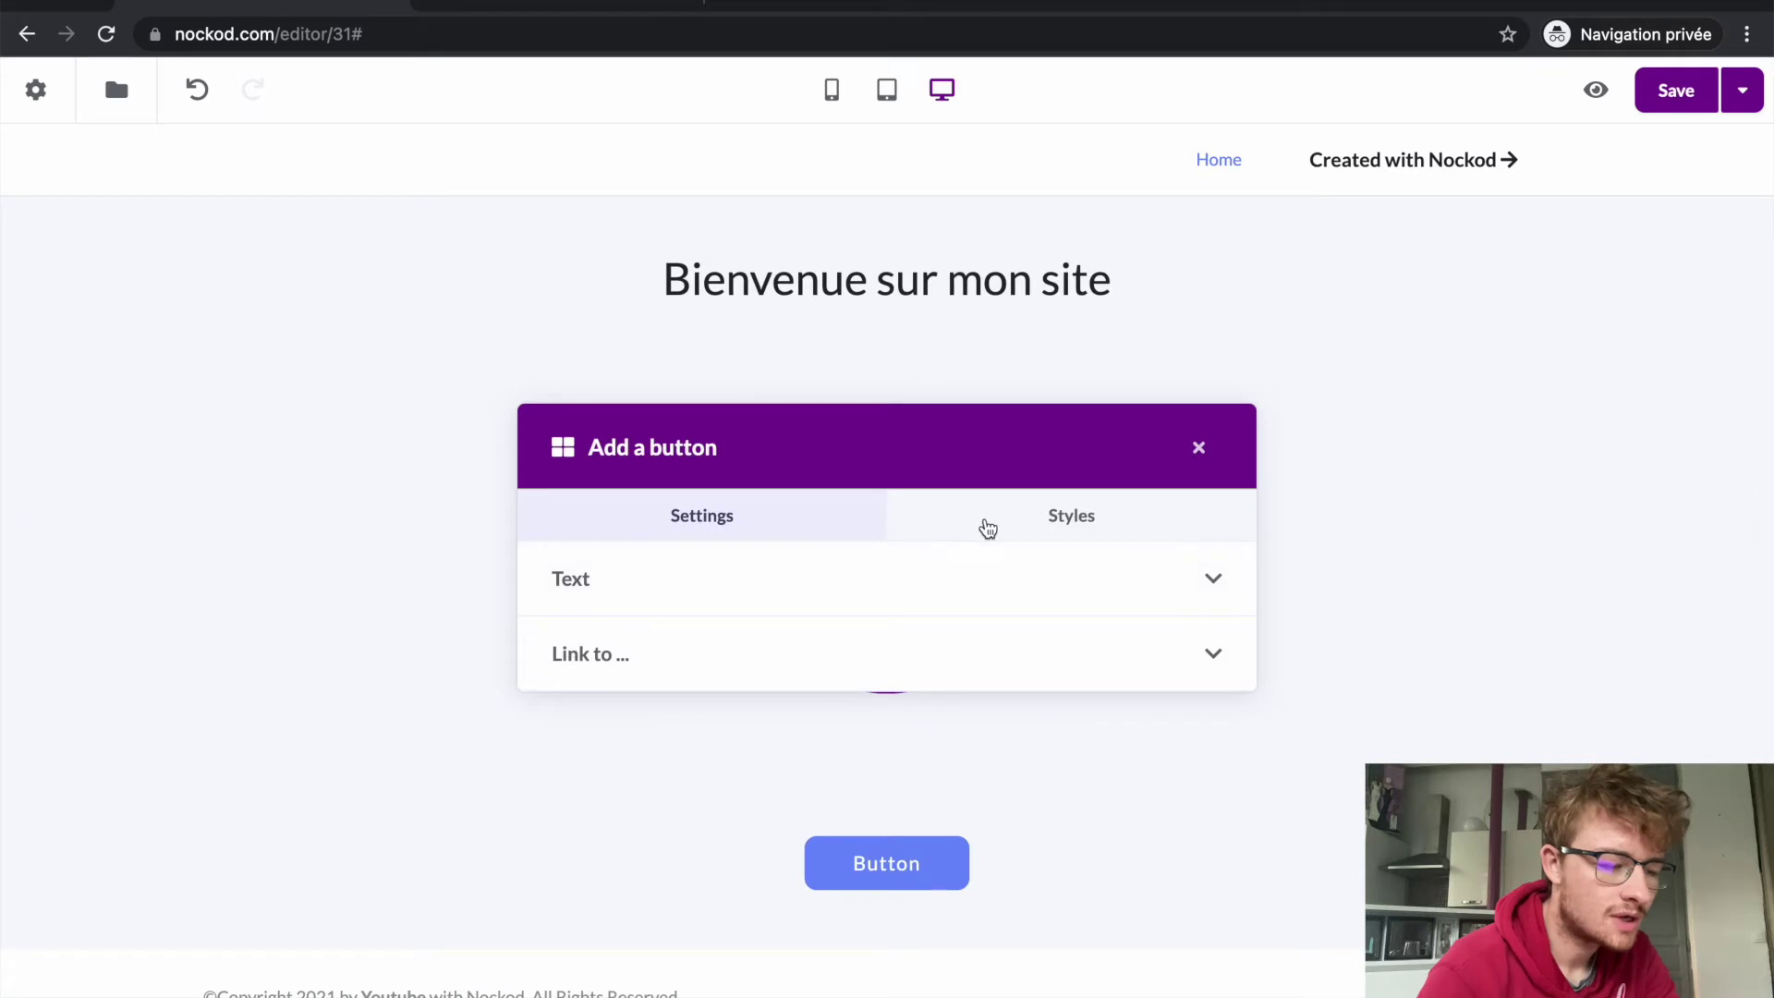
{"action": "left_click", "coordinate": [836, 587]}
{"action": "left_click", "coordinate": [740, 626]}
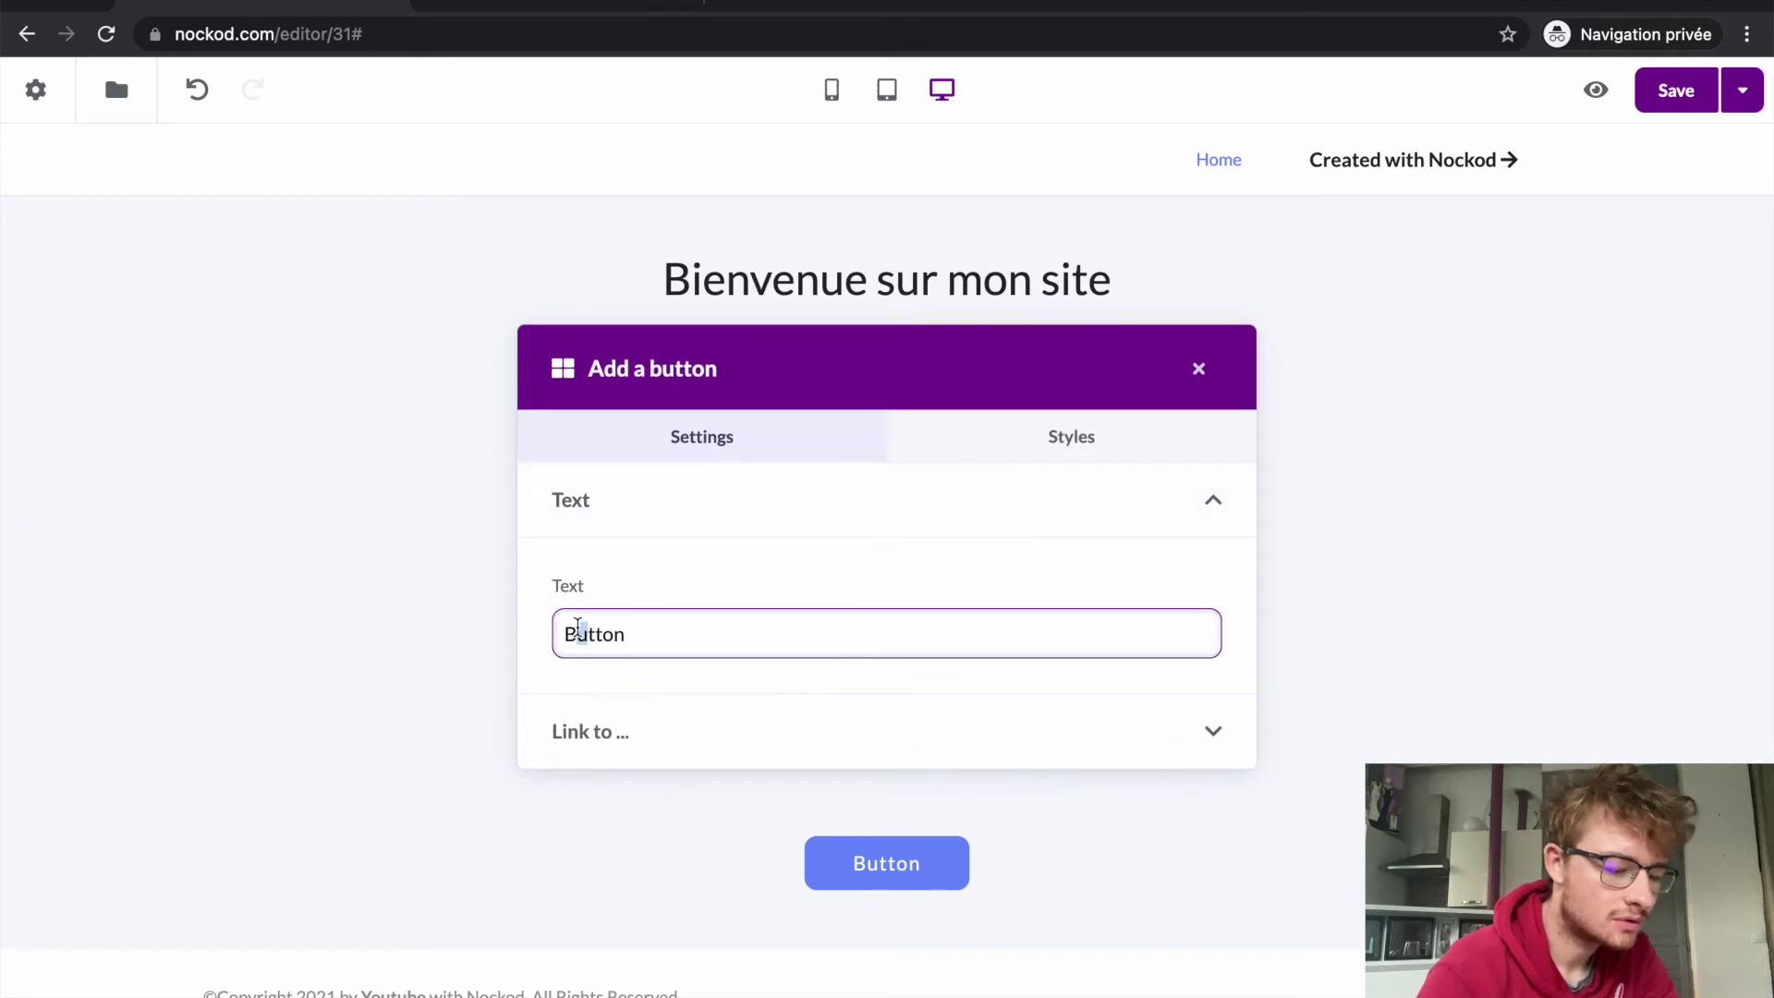
{"action": "double_click", "coordinate": [677, 626]}
{"action": "type", "text": "Contact"}
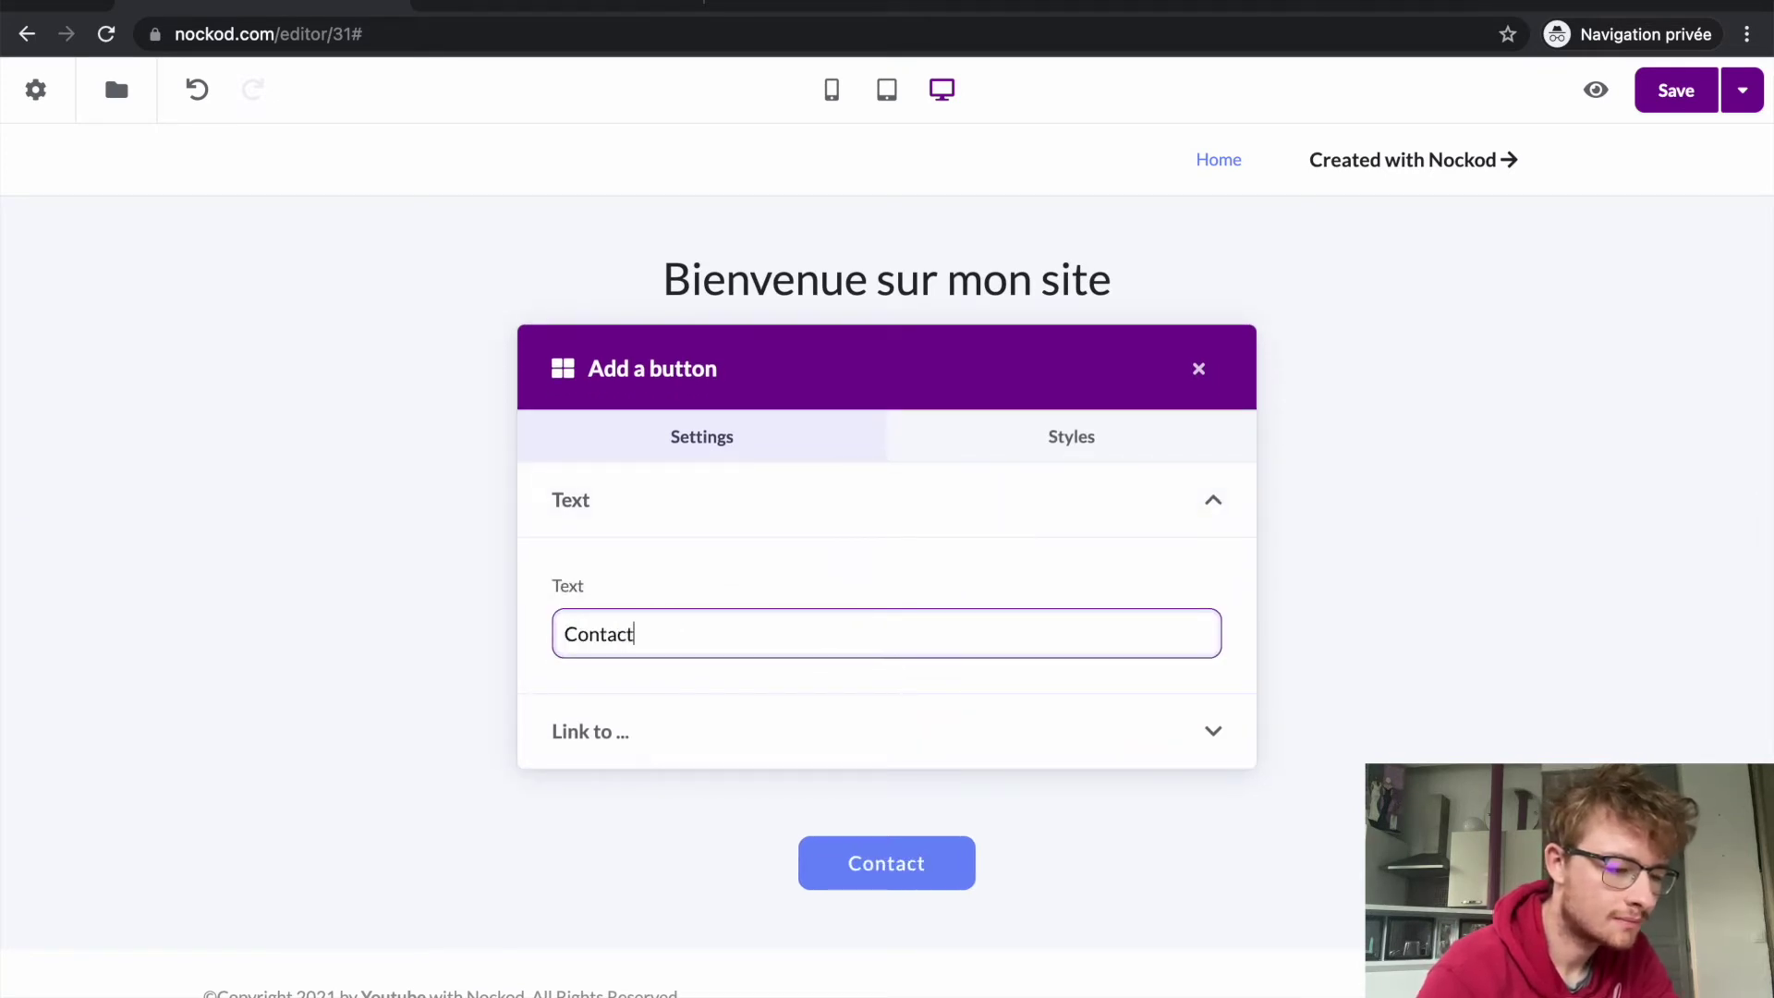
{"action": "left_click", "coordinate": [1137, 447]}
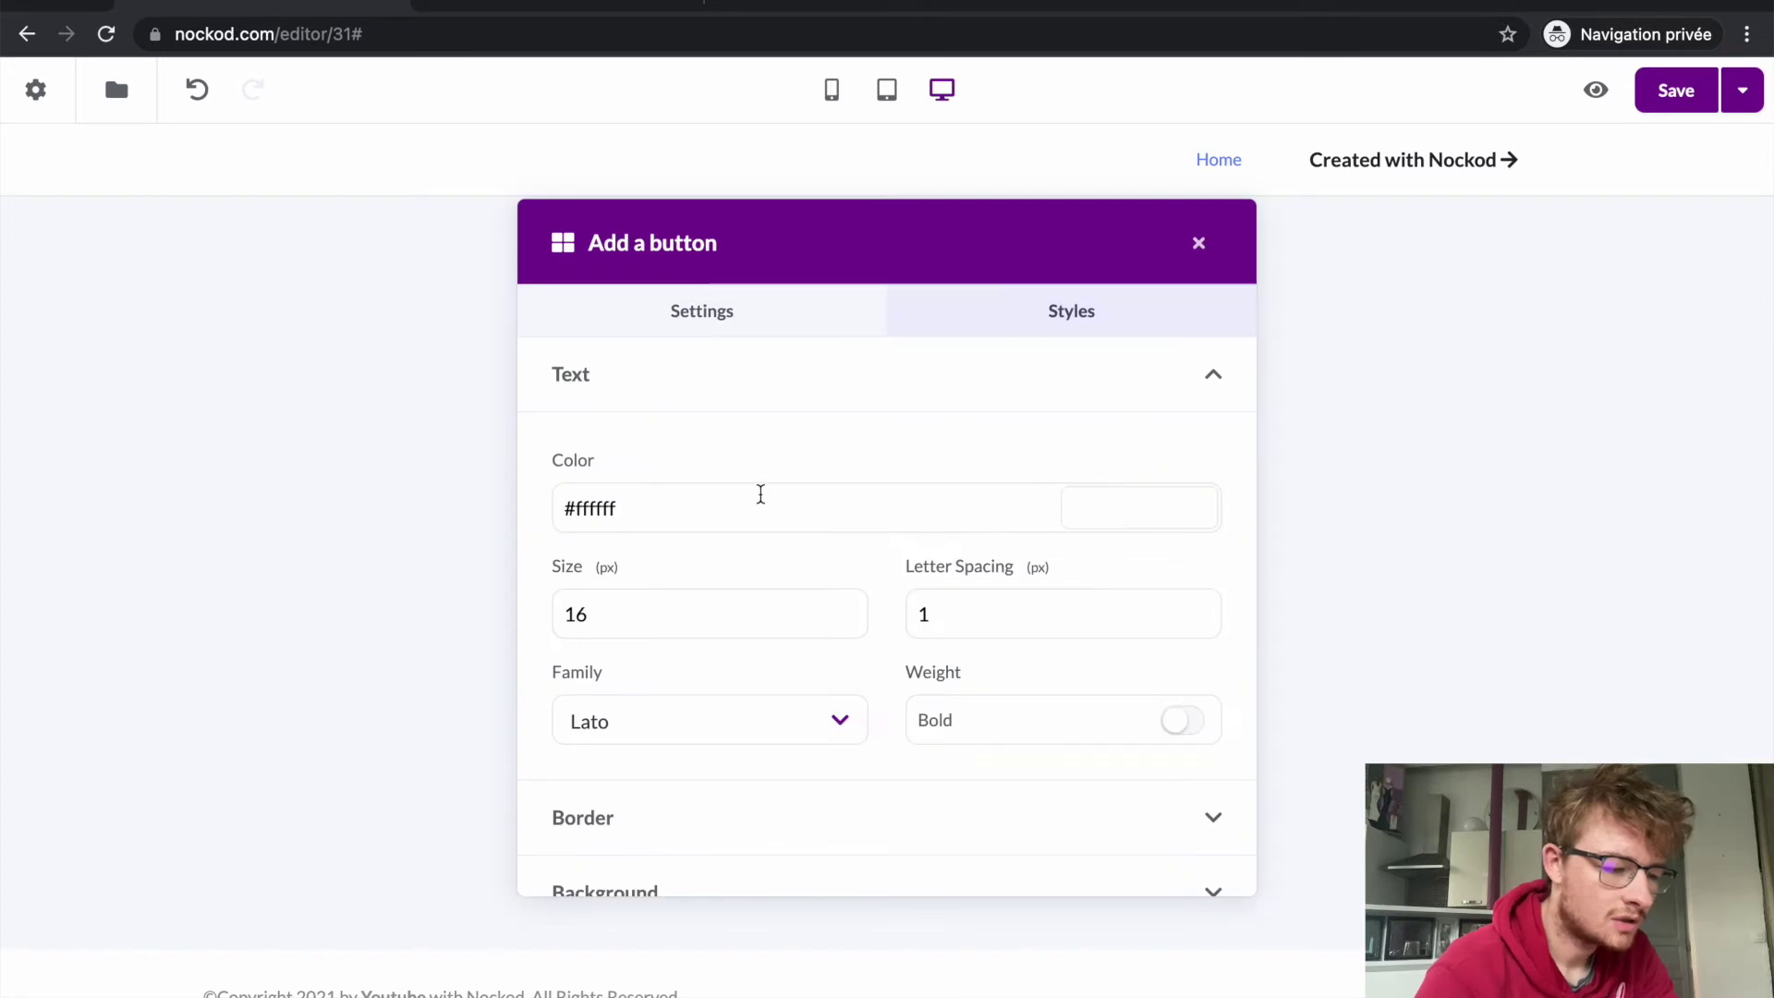
{"action": "left_click", "coordinate": [759, 503]}
{"action": "scroll", "coordinate": [982, 555], "scroll_direction": "down", "scroll_amount": 2}
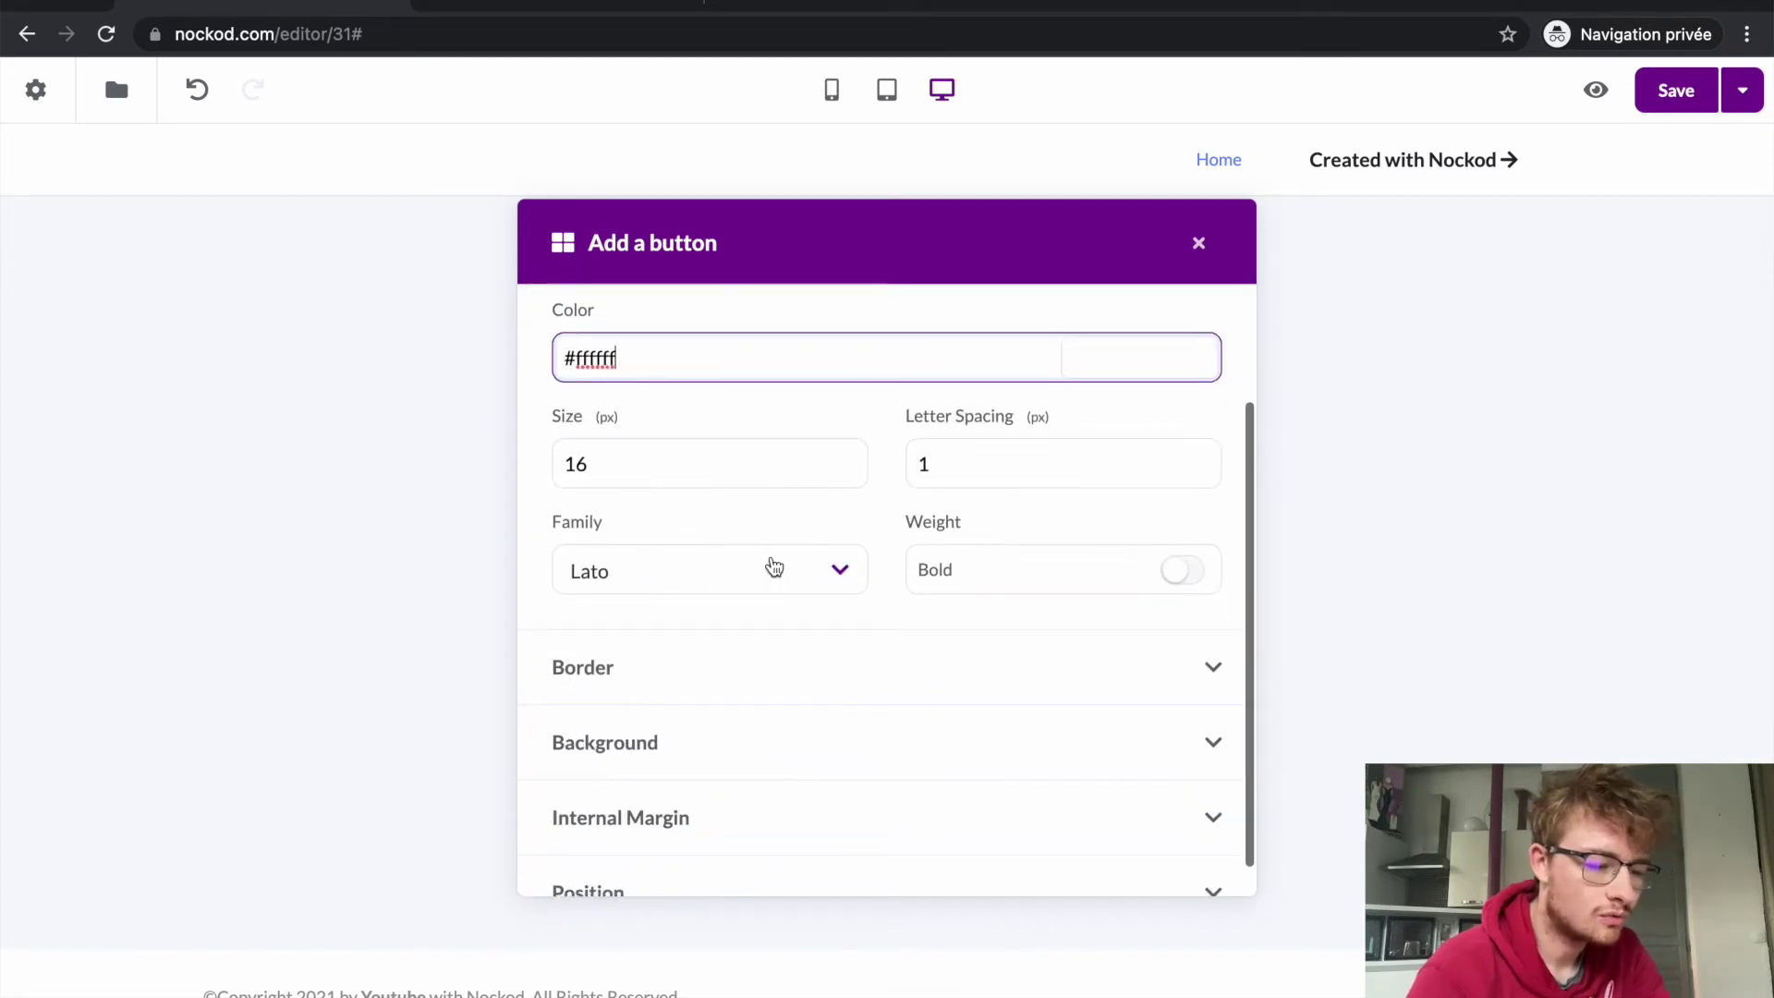
{"action": "left_click", "coordinate": [1175, 573]}
{"action": "left_click_drag", "start_coordinate": [730, 242], "coordinate": [1117, 83]}
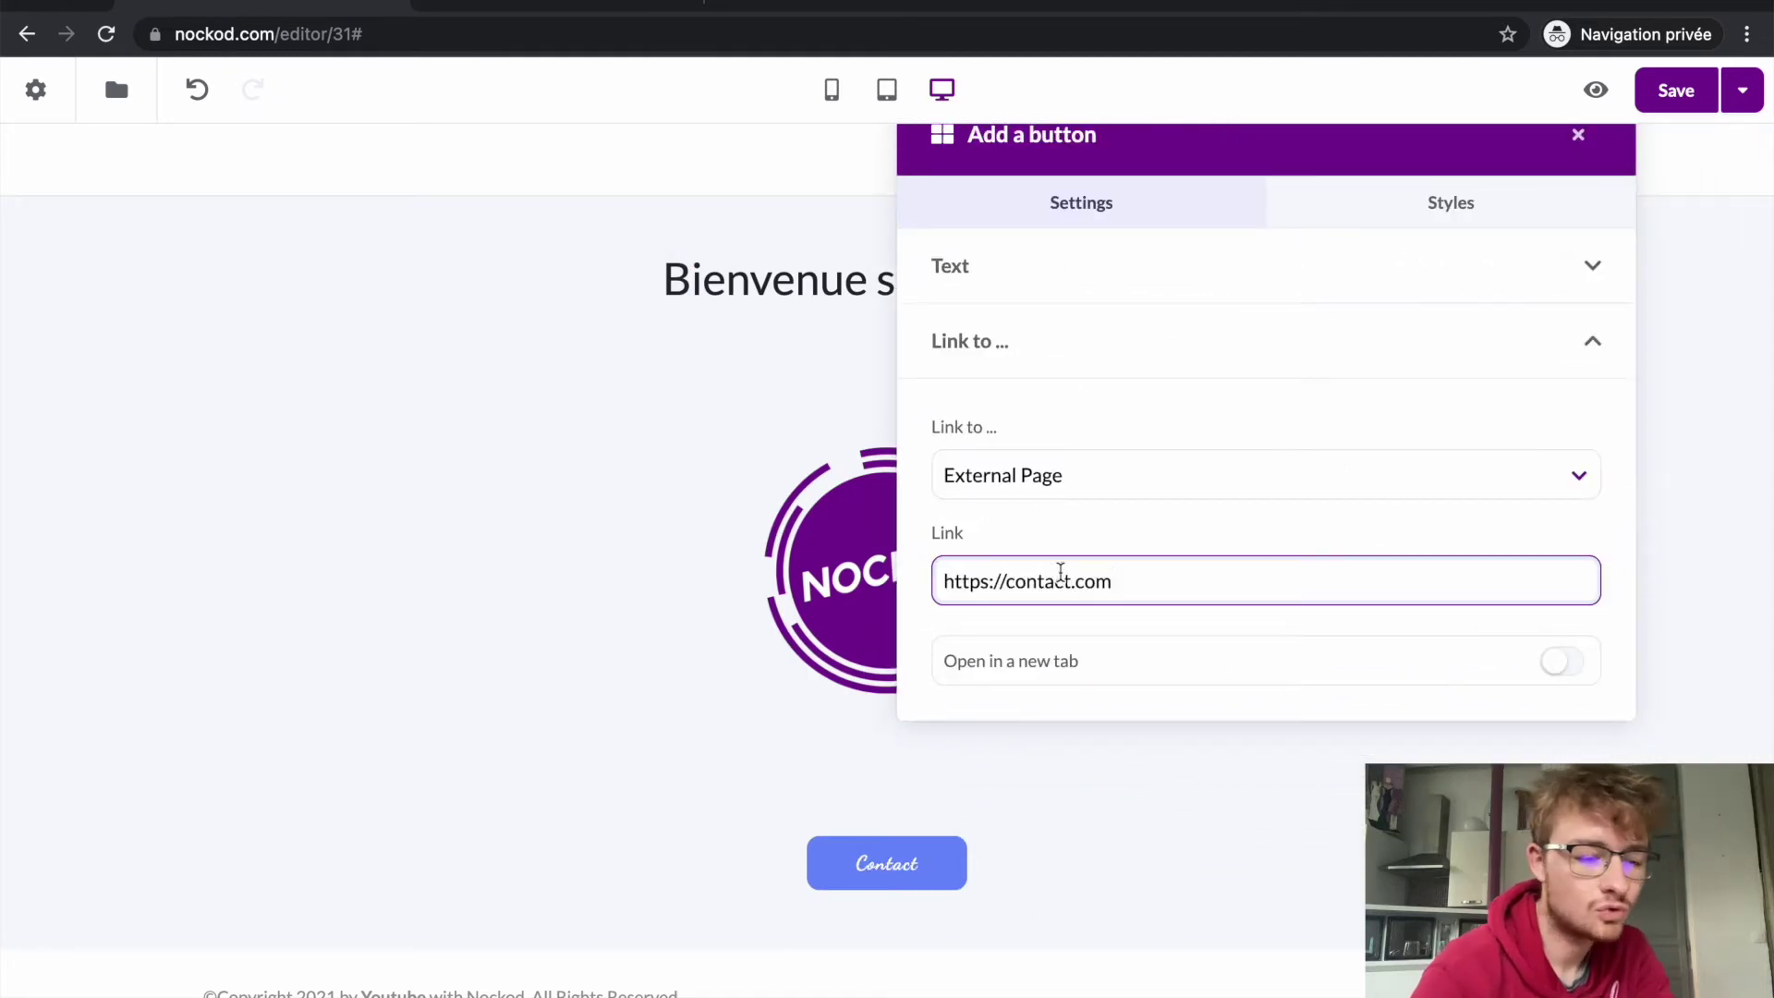
Keep External Page as the Contact button's link type, save the page and close the button settings.
{"action": "left_click", "coordinate": [1071, 477]}
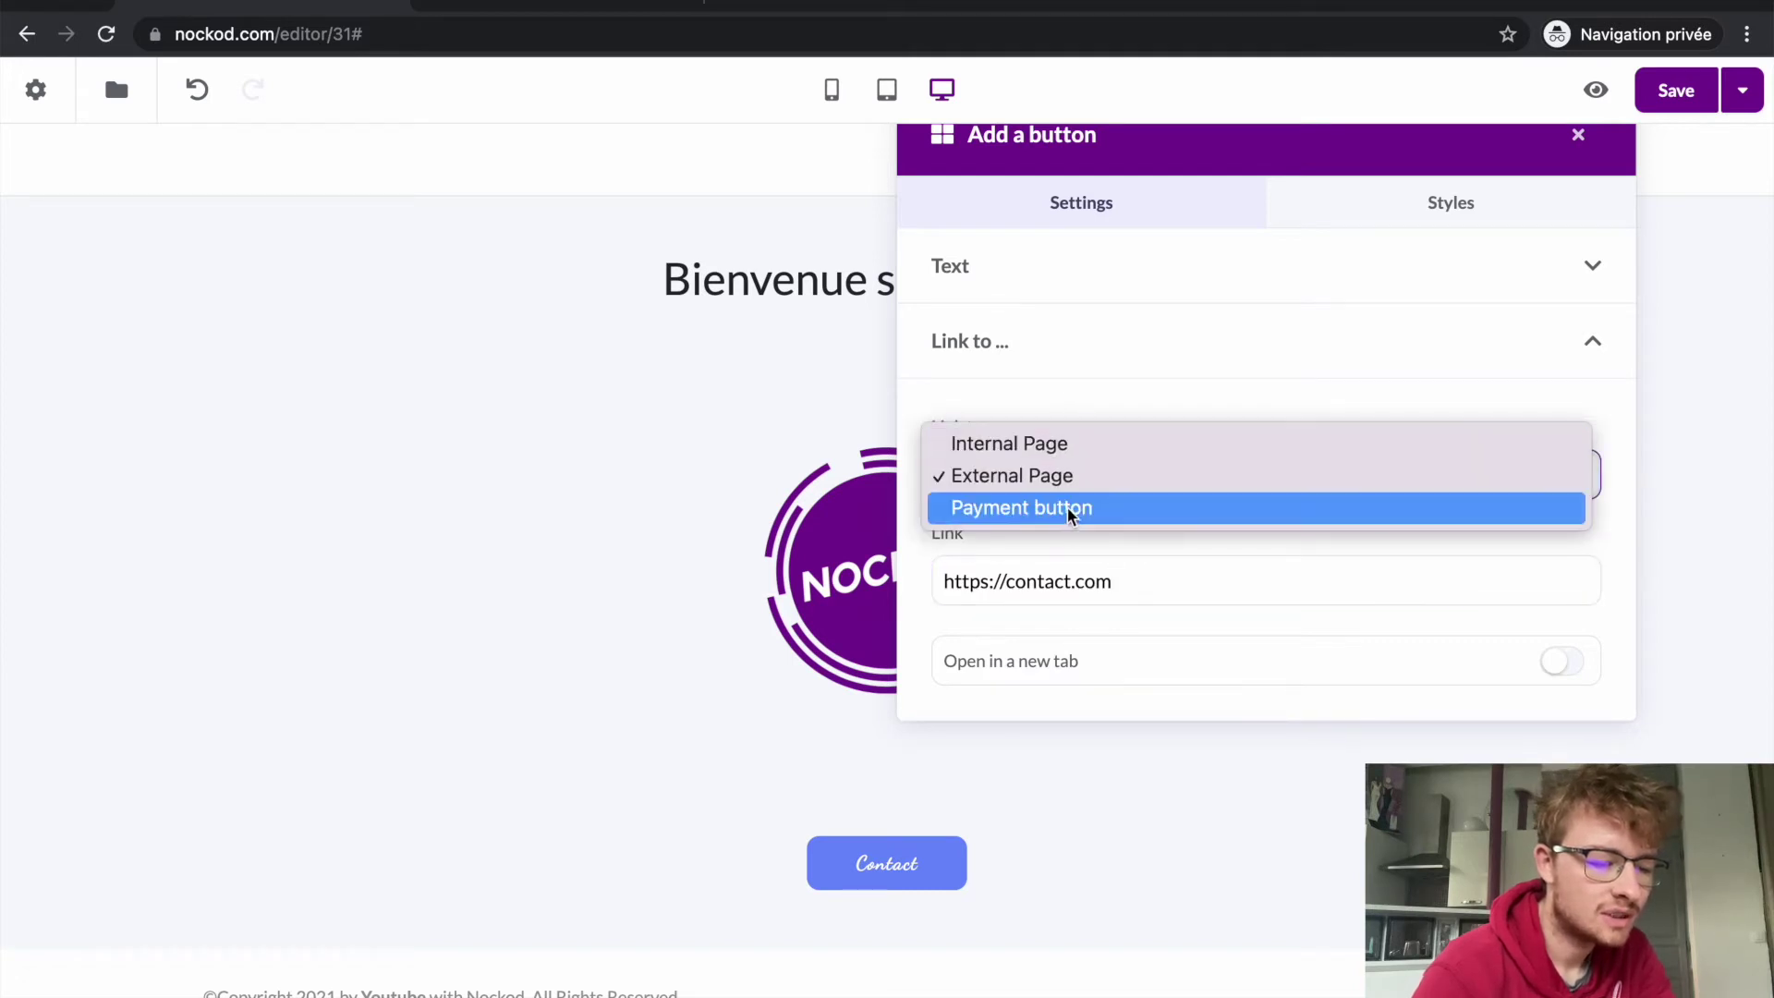
{"action": "left_click", "coordinate": [1077, 559]}
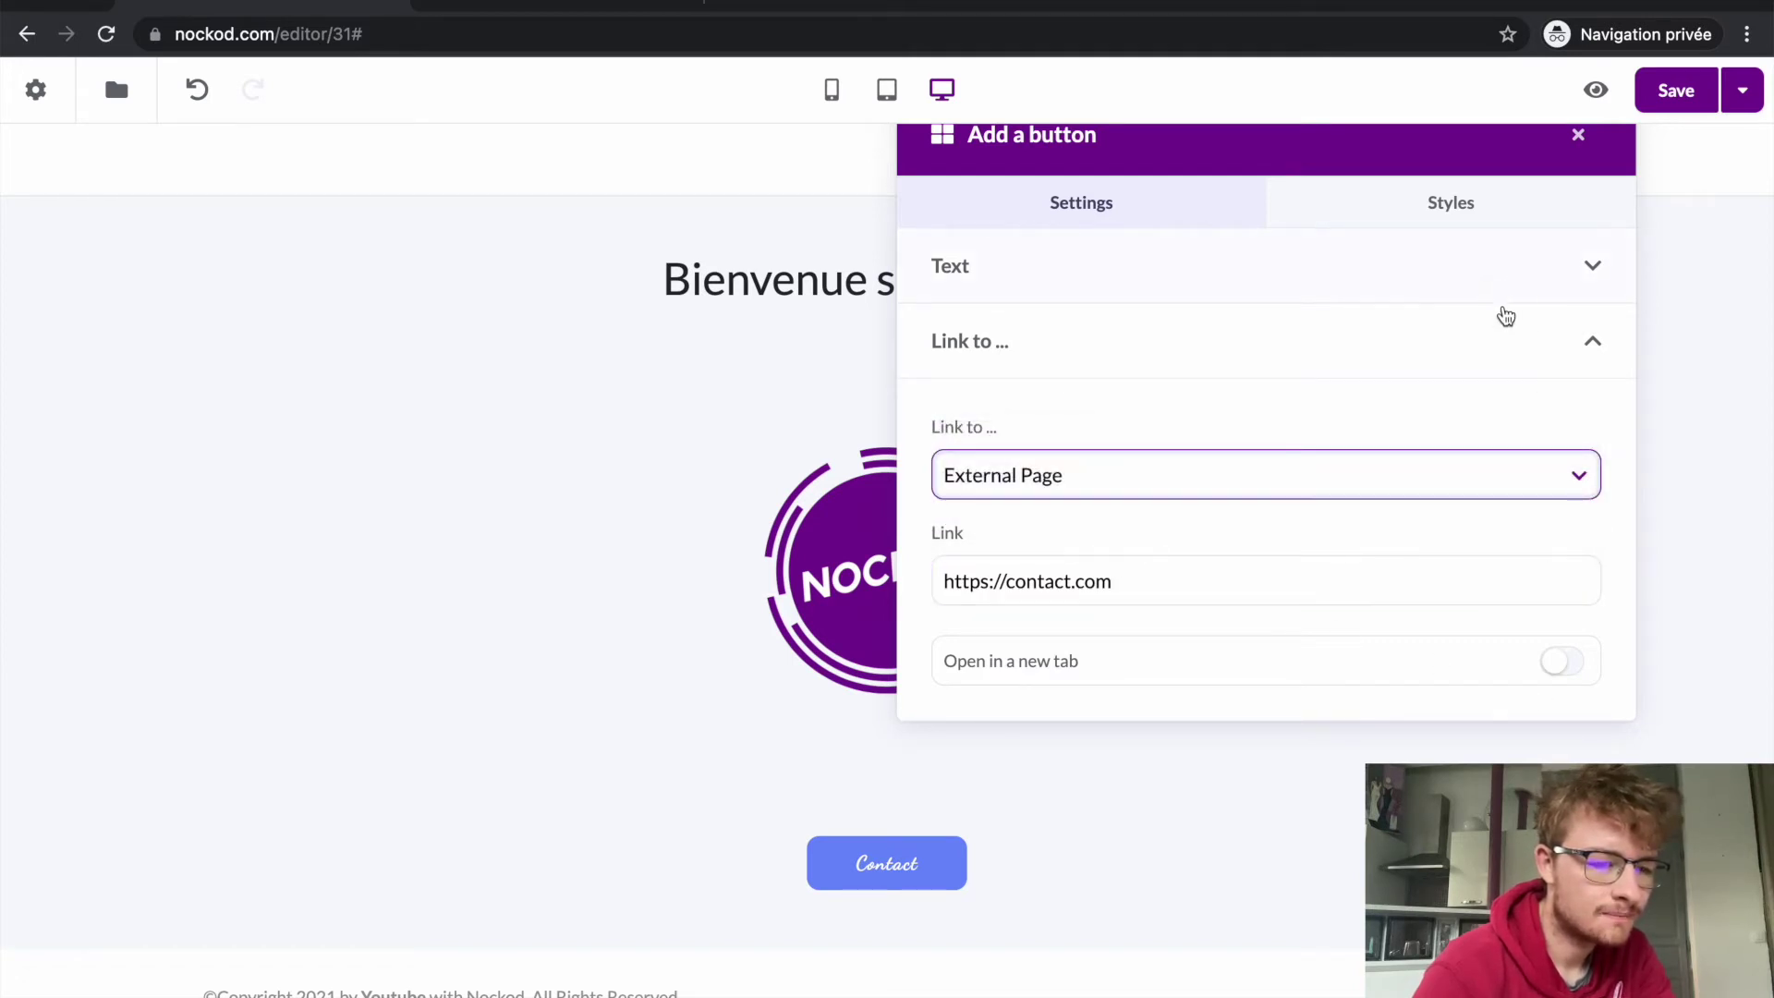
{"action": "scroll", "coordinate": [1506, 292], "scroll_direction": "up", "scroll_amount": 3}
{"action": "left_click", "coordinate": [1677, 97]}
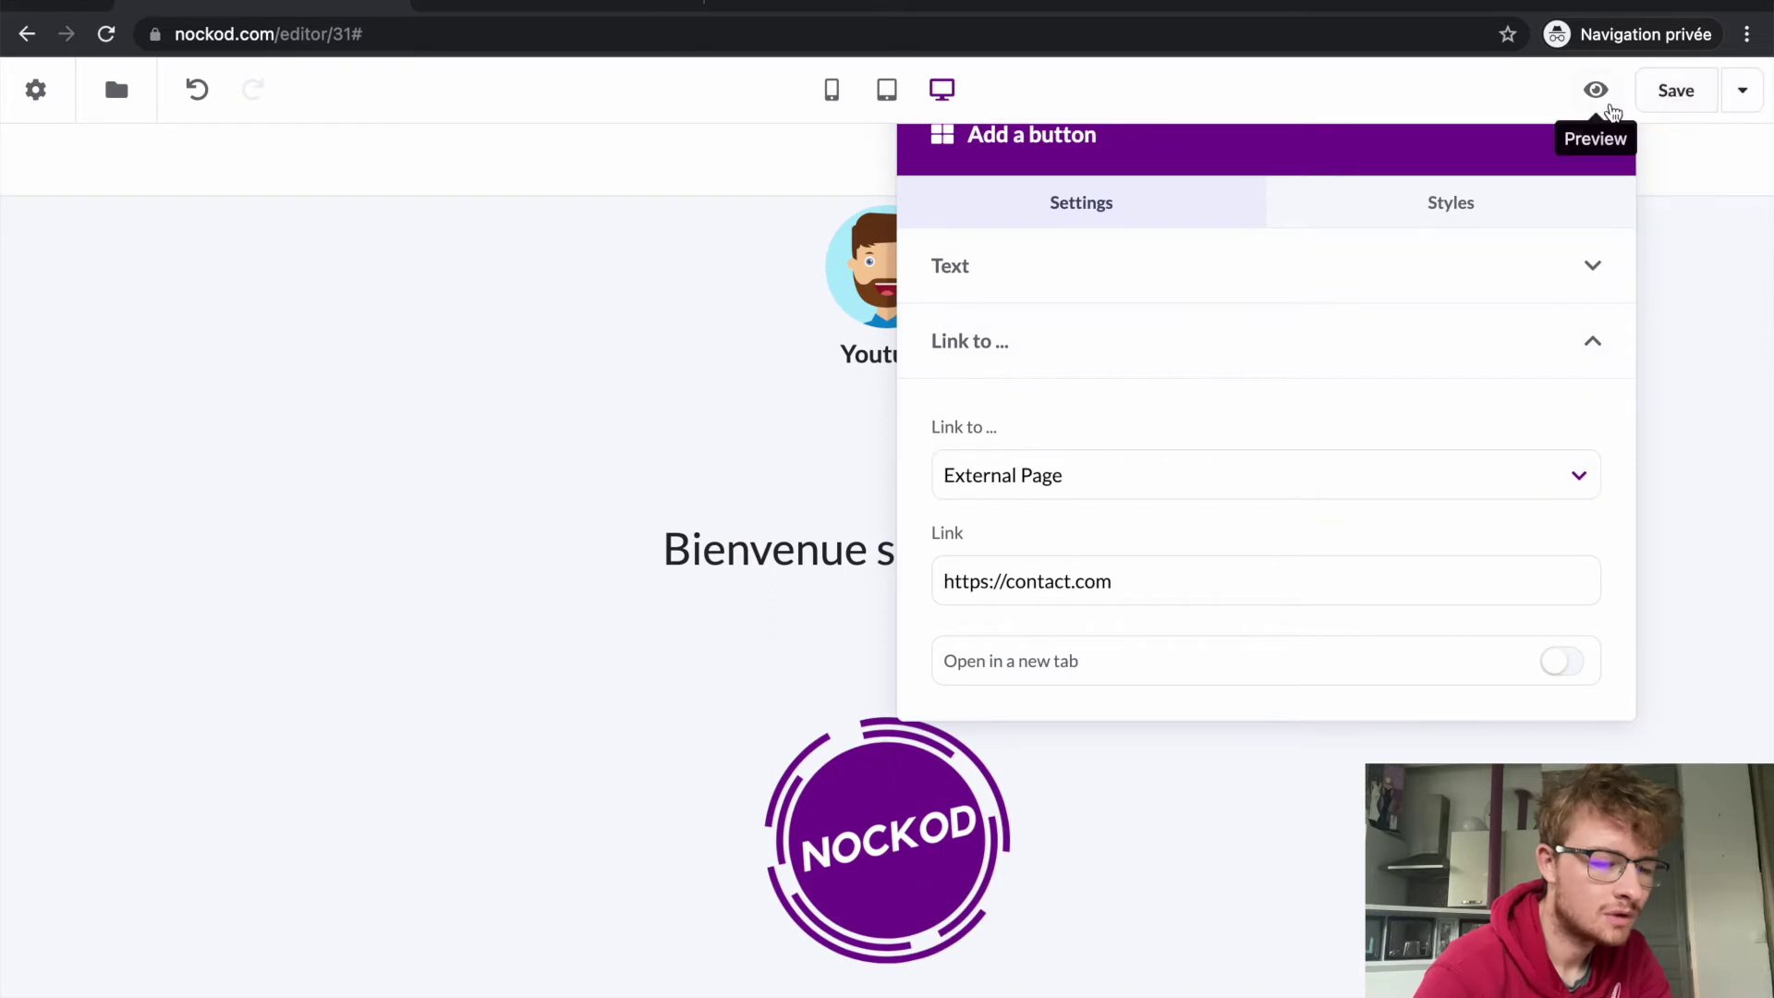
{"action": "scroll", "coordinate": [1161, 515], "scroll_direction": "down", "scroll_amount": 2}
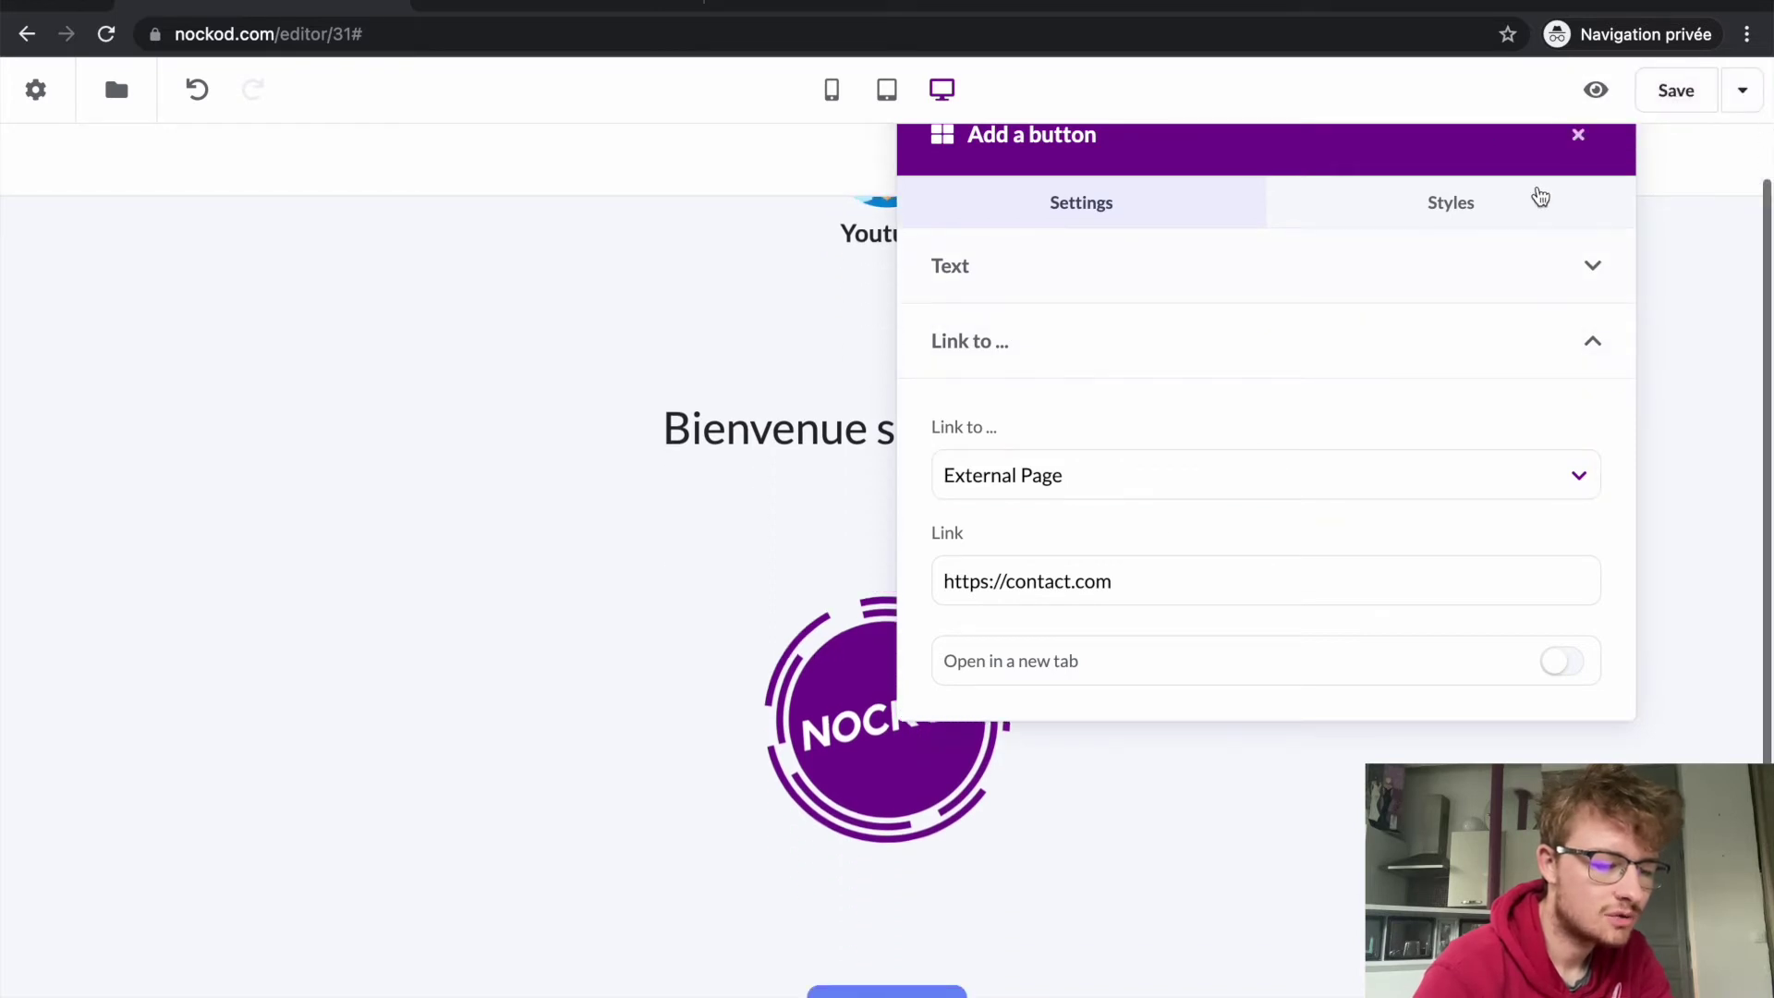
{"action": "left_click", "coordinate": [1578, 147]}
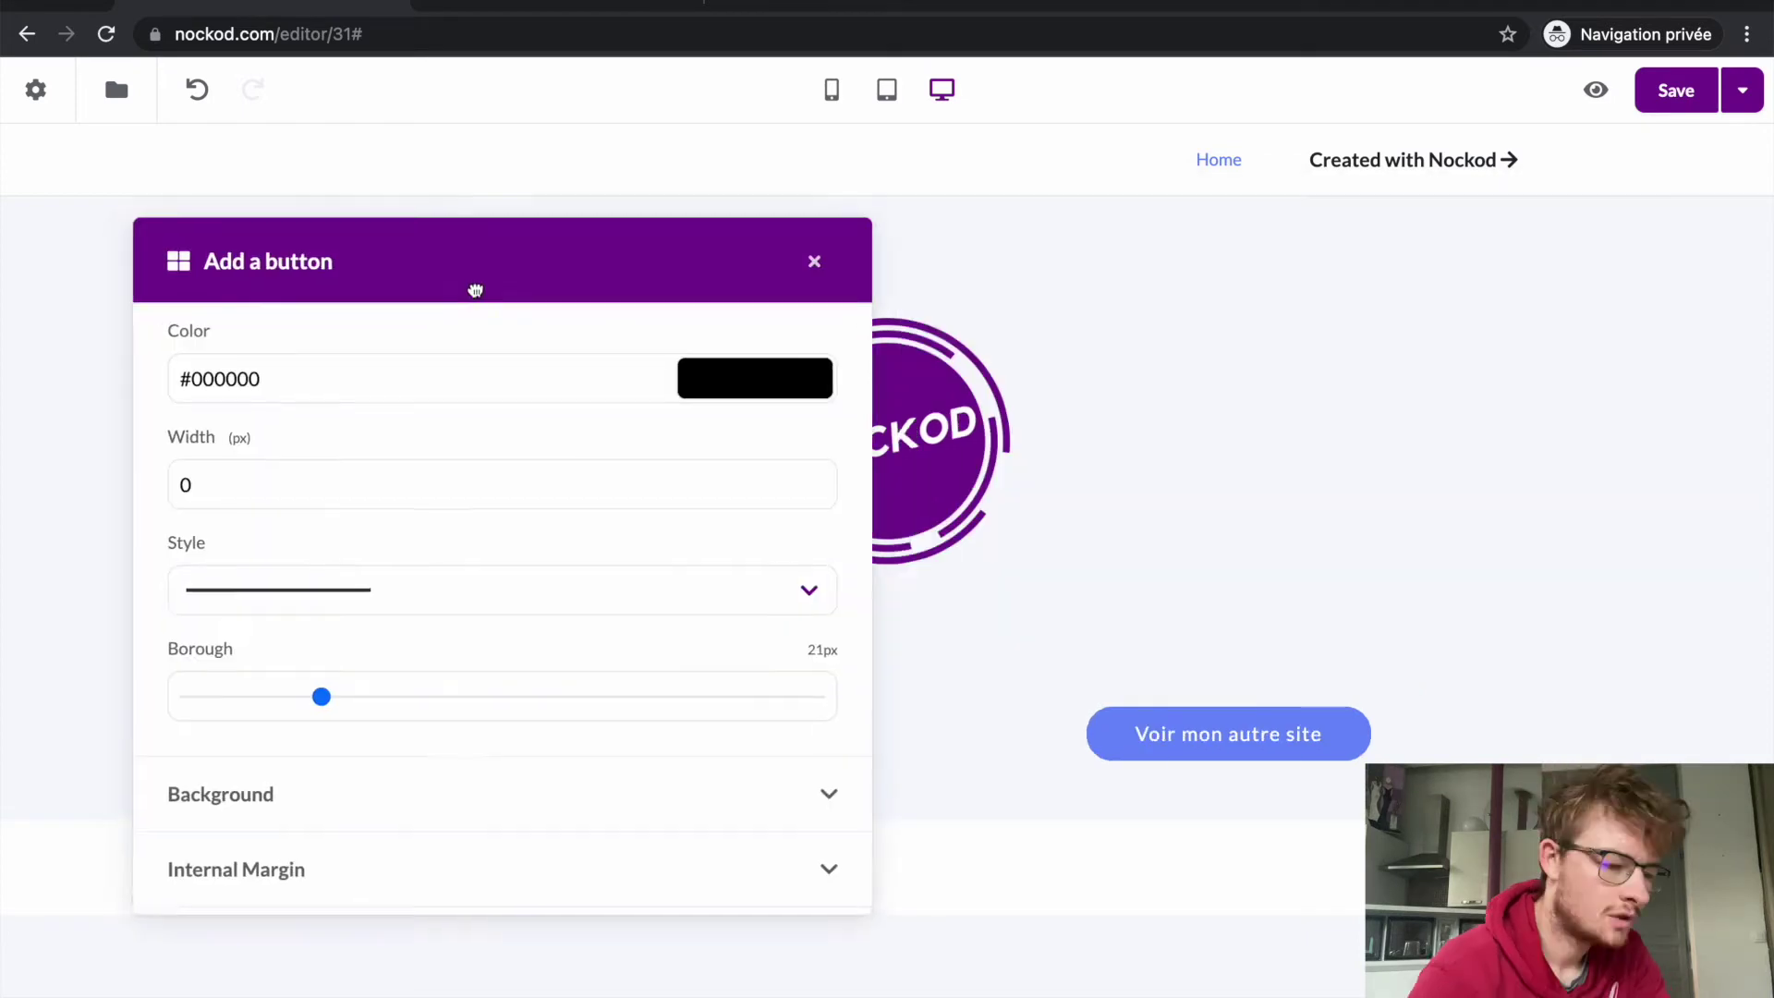
Give the "Voir mon autre site" button a dashed border 7 px wide.
{"action": "left_click_drag", "start_coordinate": [475, 286], "coordinate": [535, 238]}
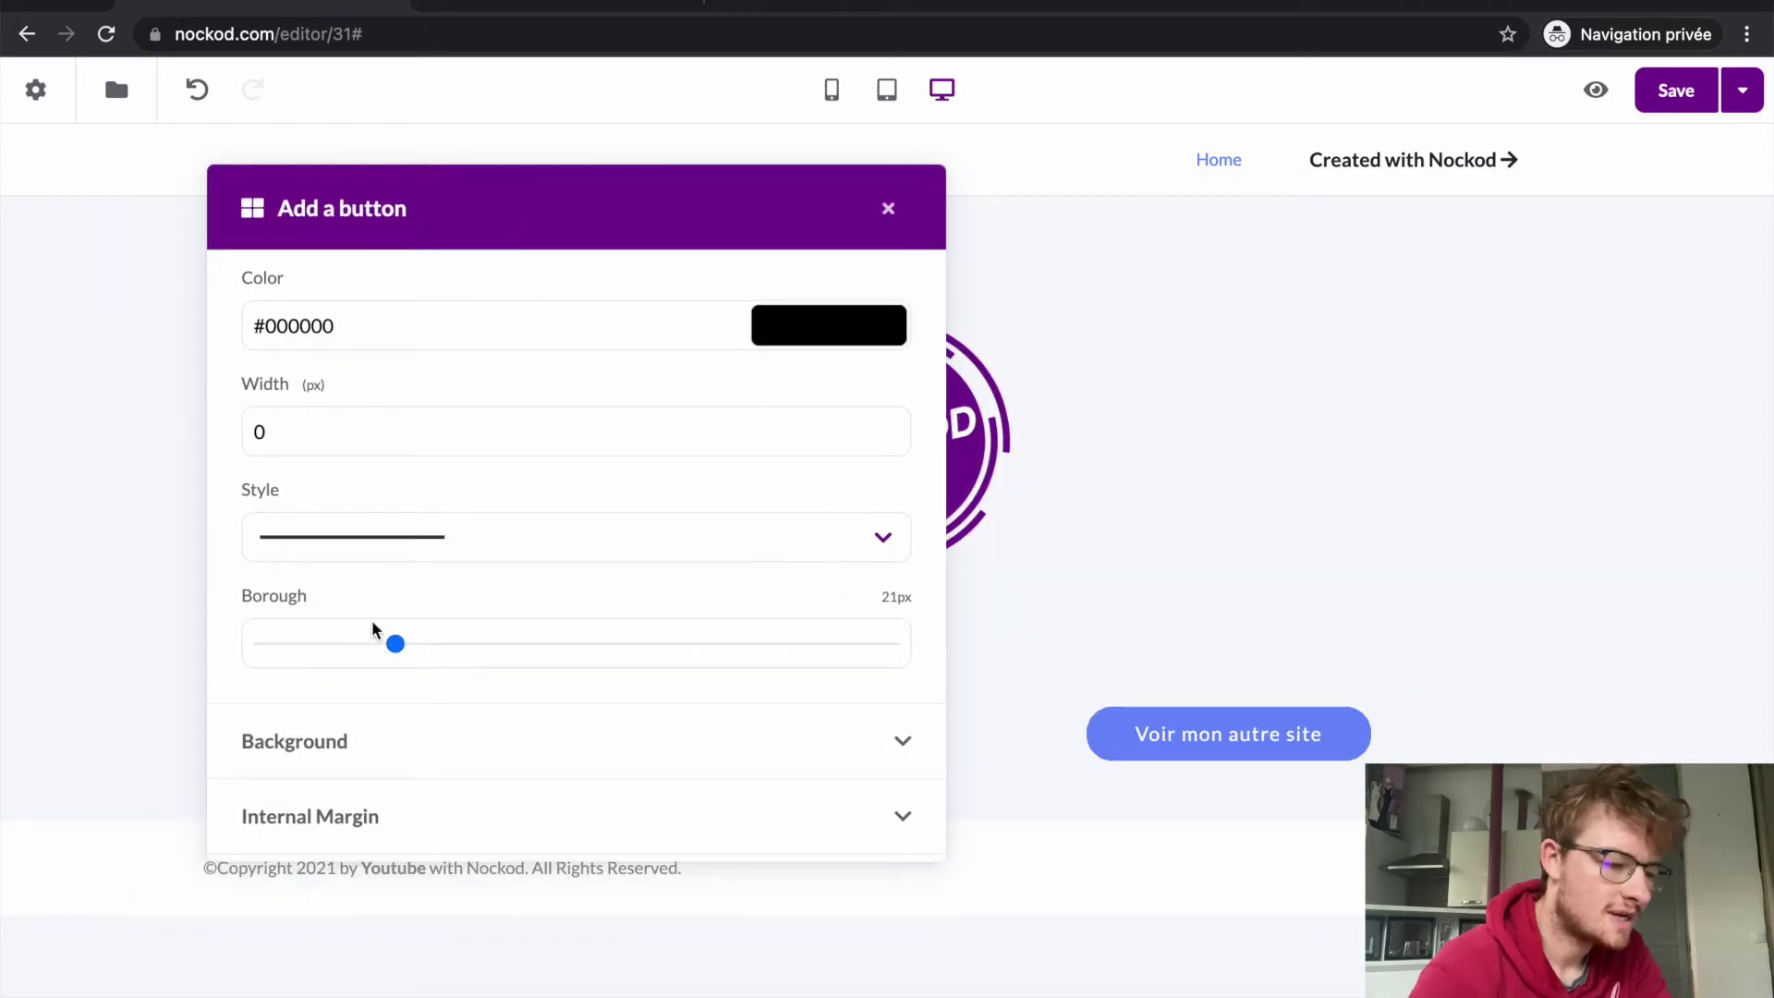
{"action": "left_click", "coordinate": [442, 552]}
{"action": "left_click", "coordinate": [499, 542]}
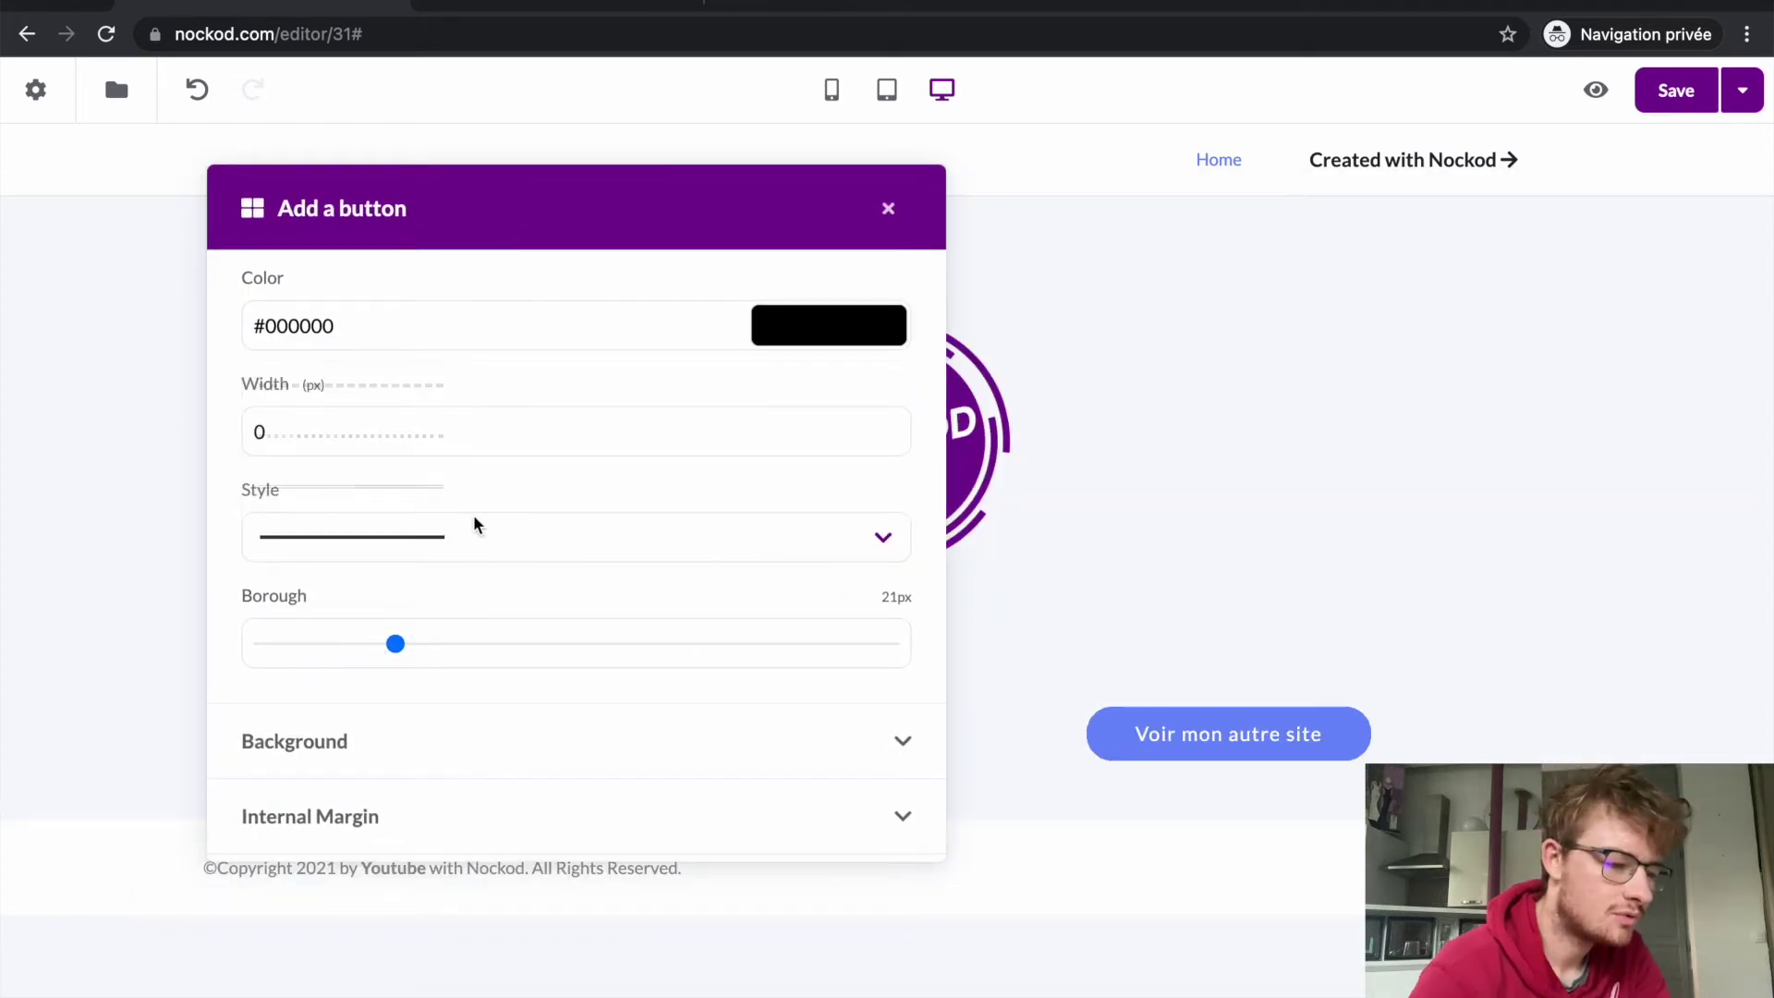
{"action": "left_click", "coordinate": [463, 558]}
{"action": "left_click", "coordinate": [442, 388]}
{"action": "left_click", "coordinate": [435, 435]}
{"action": "type", "text": "3"}
{"action": "key", "text": "BackSpace"}
{"action": "type", "text": "7"}
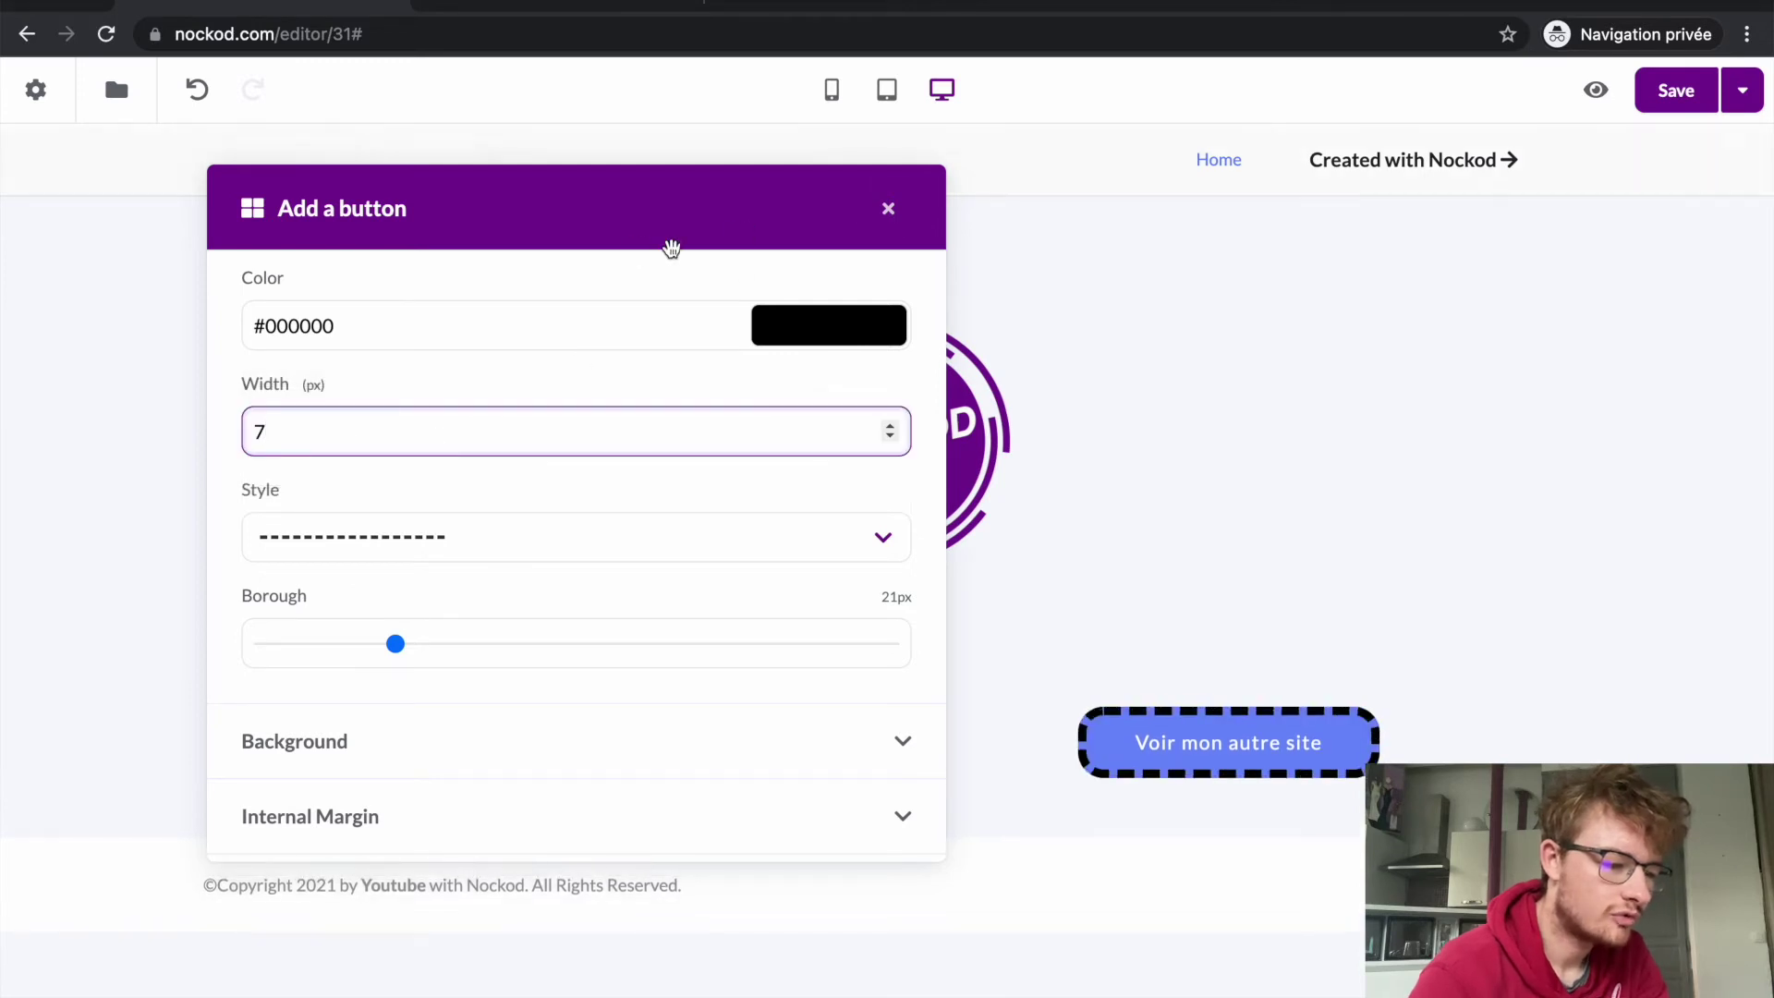
Set the button's dashed border colour to green #2ac516 and save the page.
{"action": "left_click", "coordinate": [805, 340]}
{"action": "left_click_drag", "start_coordinate": [829, 443], "coordinate": [990, 392]}
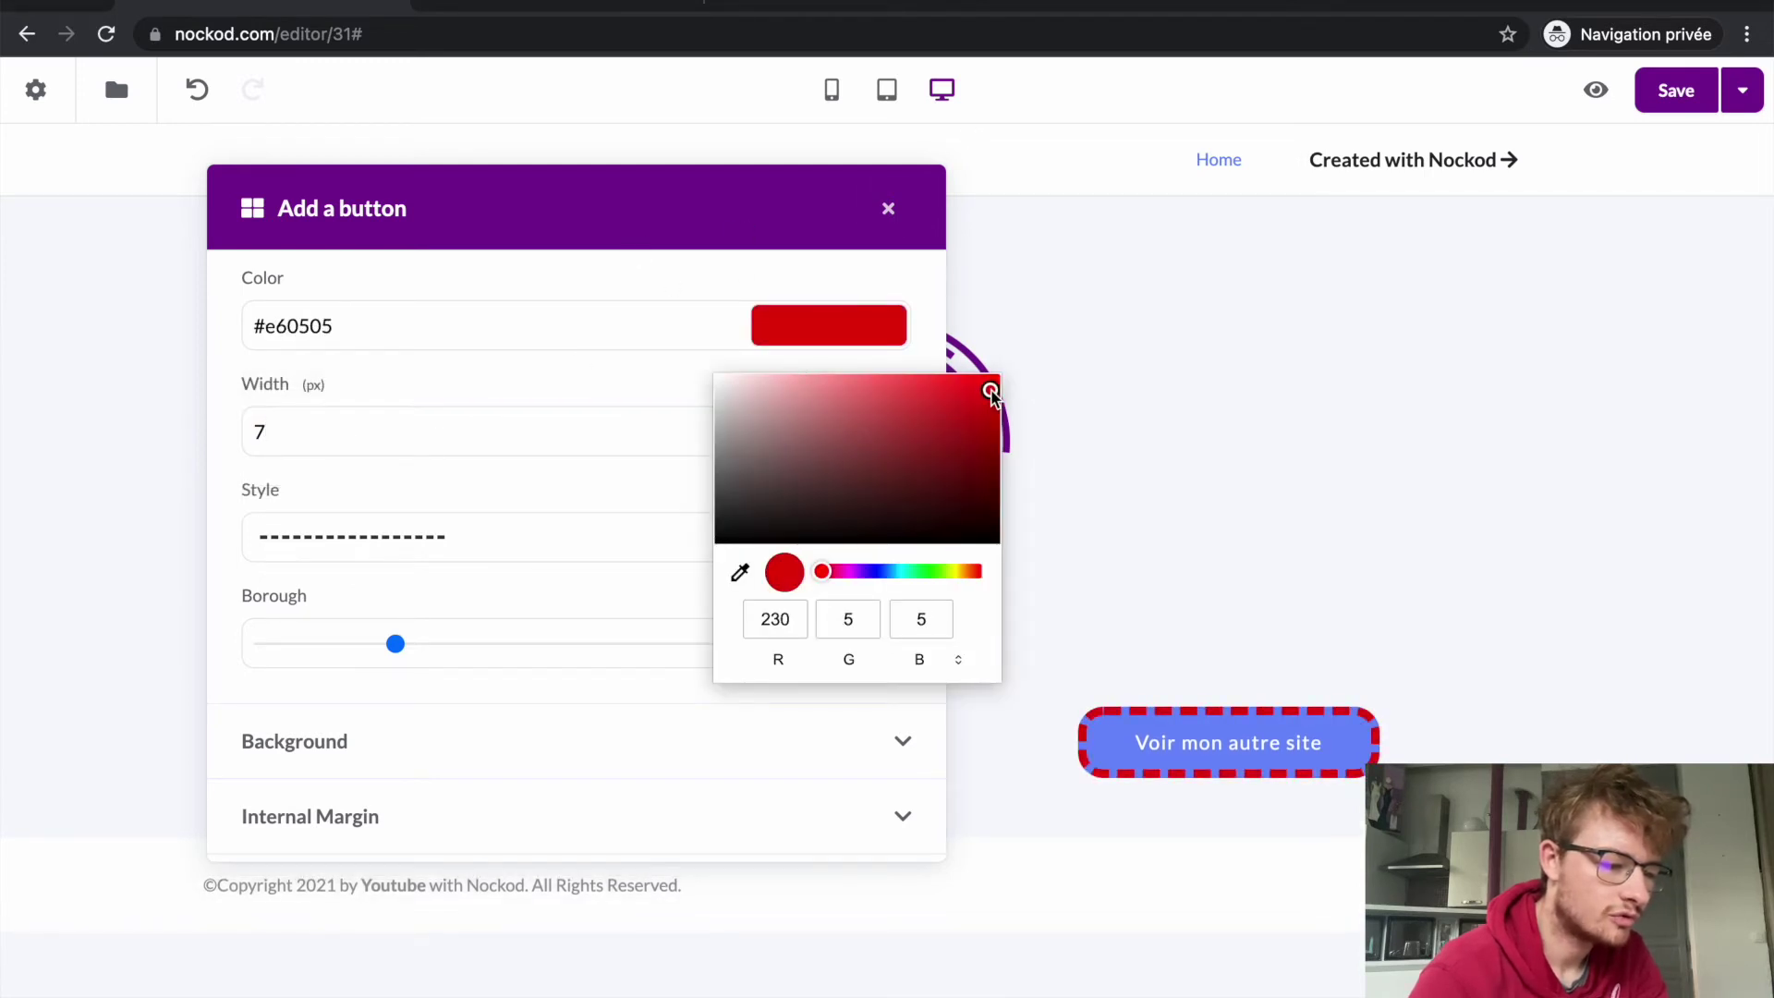
{"action": "left_click", "coordinate": [931, 571]}
{"action": "left_click_drag", "start_coordinate": [941, 499], "coordinate": [967, 412]}
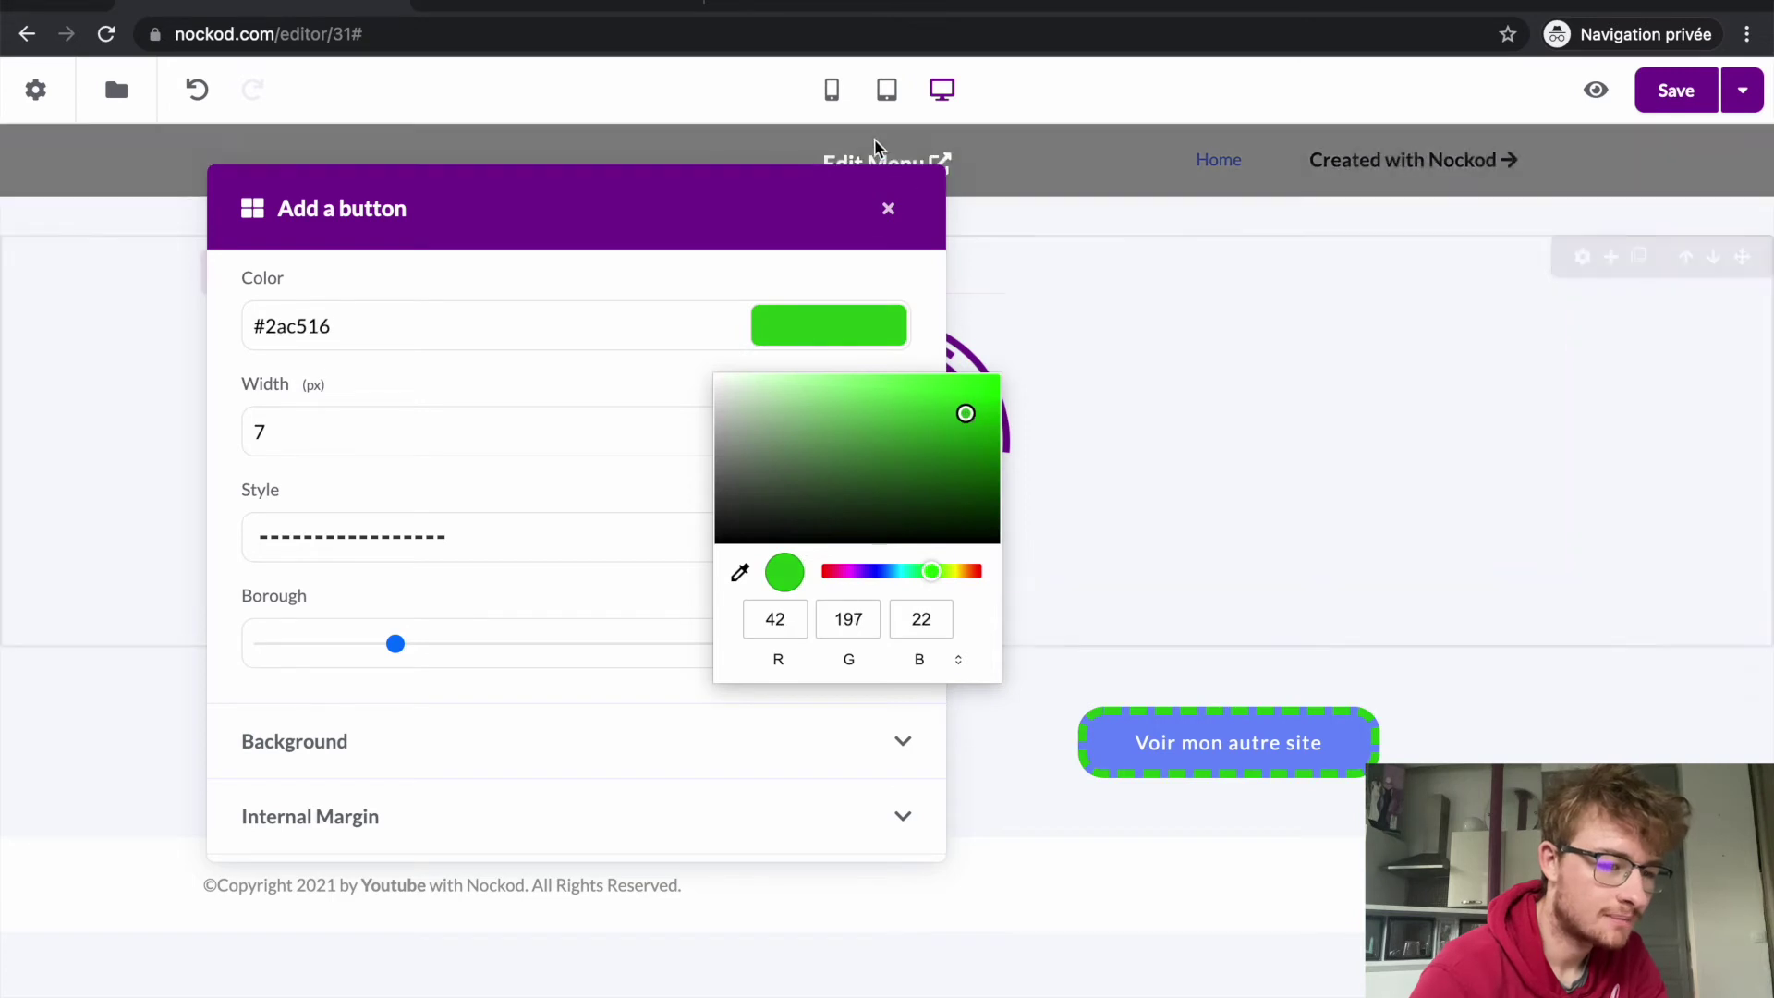
{"action": "left_click", "coordinate": [905, 212]}
{"action": "left_click", "coordinate": [906, 211]}
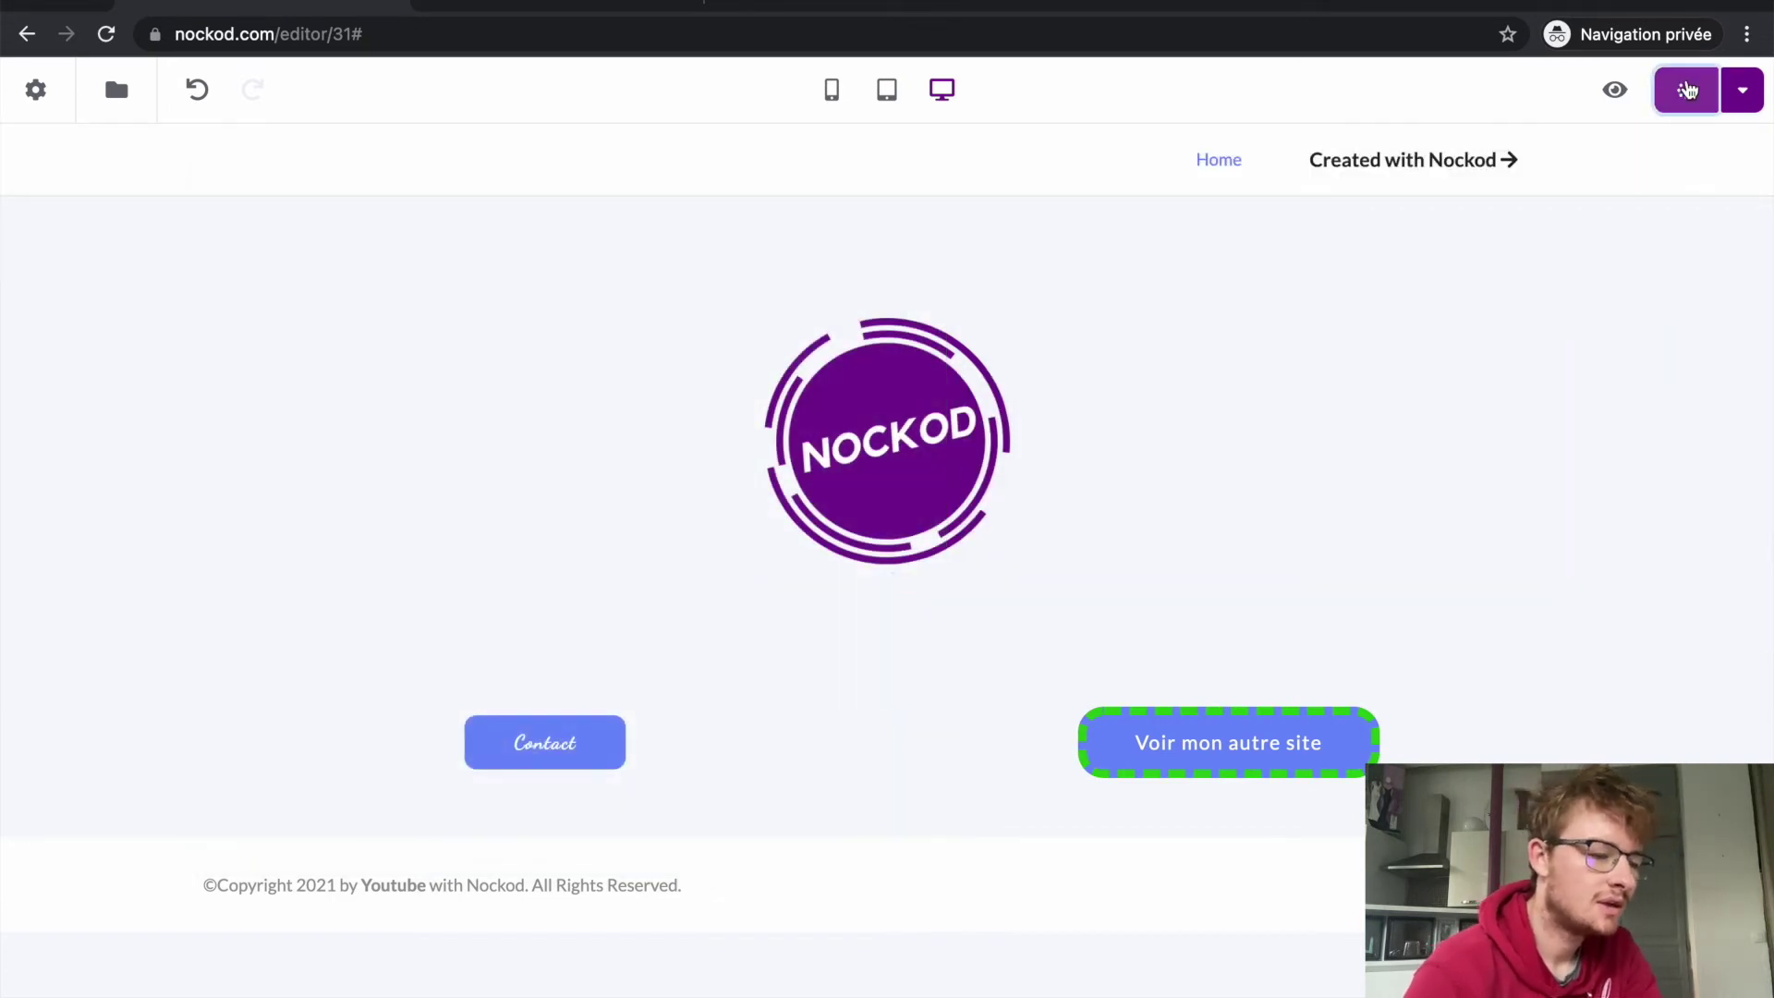
Review the updated homepage on the public site, dismiss its cookie notice and return to the page editor.
{"action": "key", "text": "ctrl+Tab"}
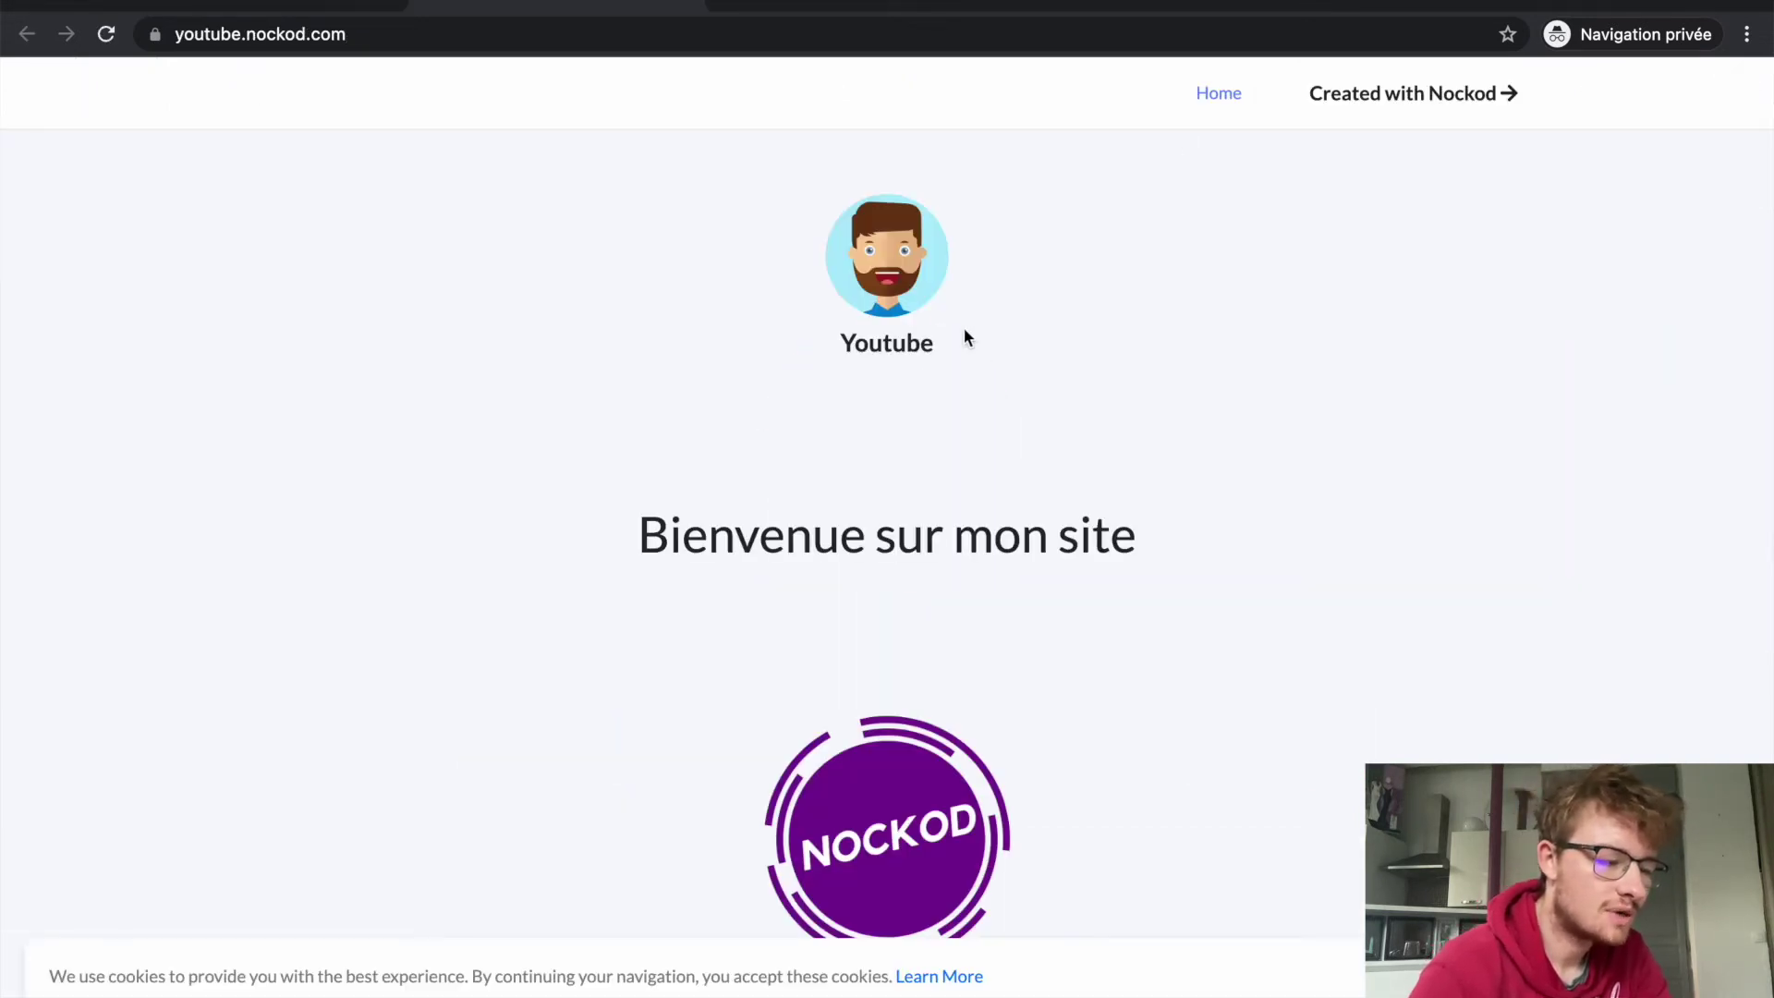
{"action": "scroll", "coordinate": [1048, 523], "scroll_direction": "down", "scroll_amount": 3}
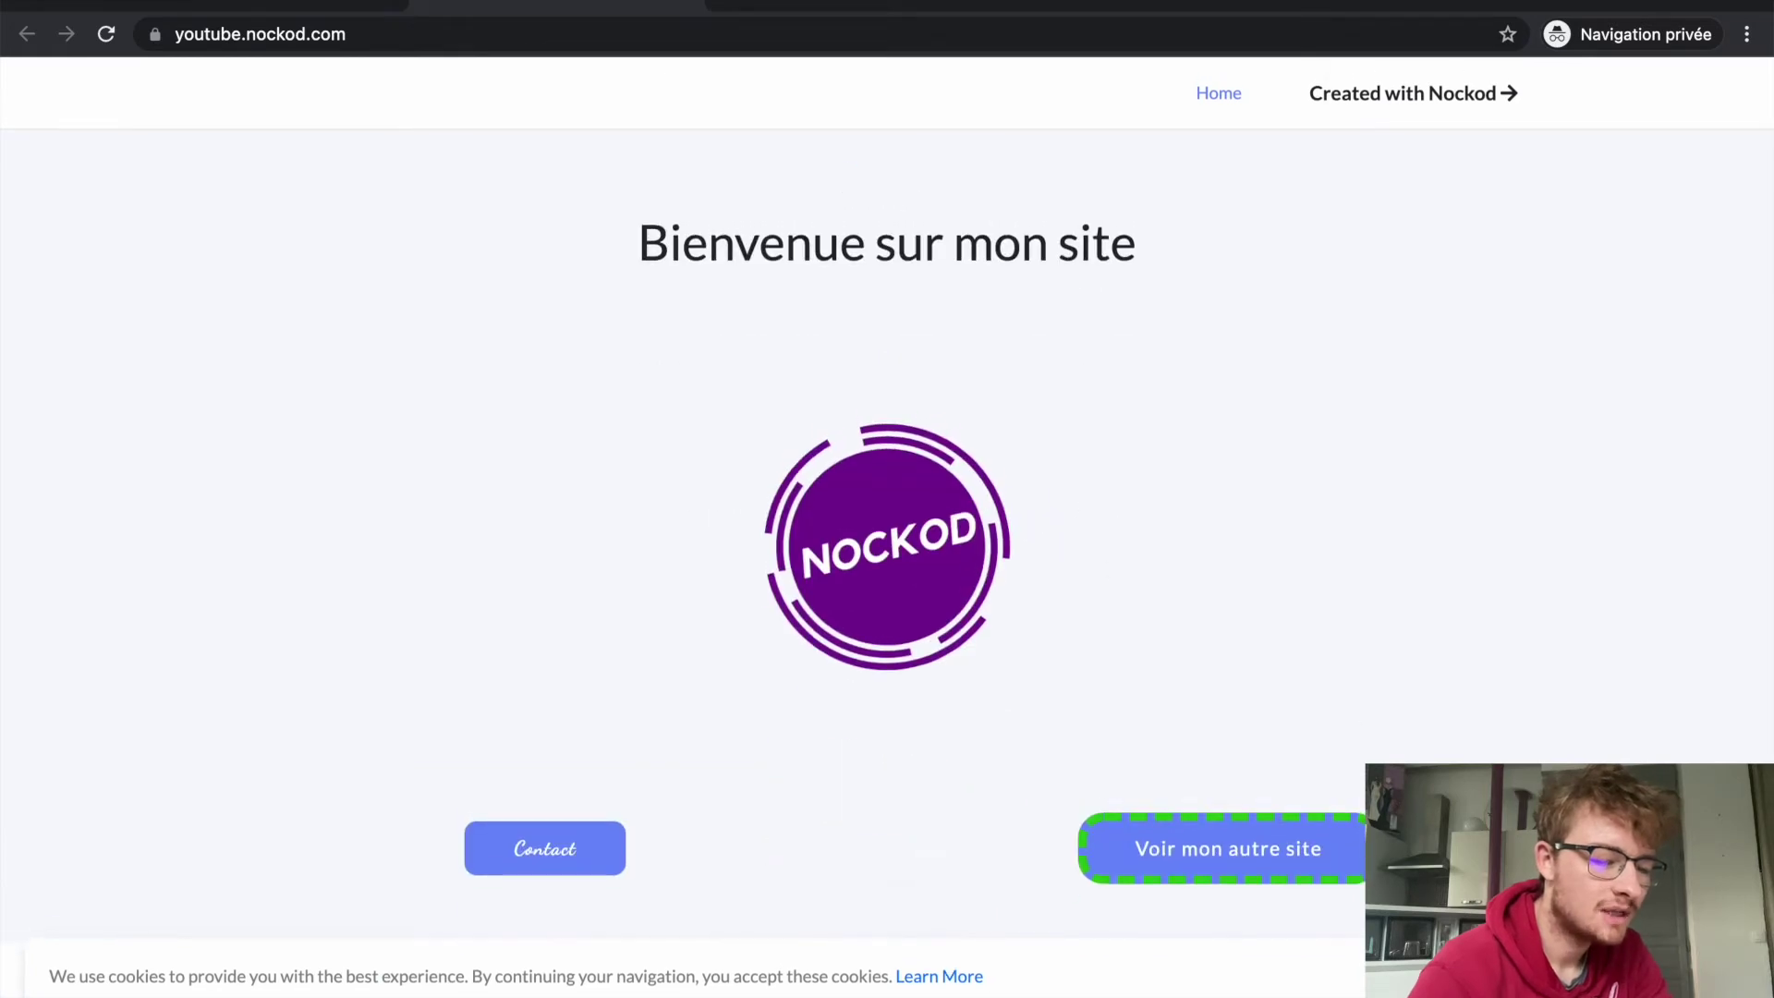
{"action": "left_click", "coordinate": [1674, 970]}
{"action": "scroll", "coordinate": [1230, 480], "scroll_direction": "down", "scroll_amount": 3}
{"action": "mouse_move", "coordinate": [1769, 445]}
{"action": "left_mouse_down"}
{"action": "mouse_move", "coordinate": [1623, 444]}
{"action": "mouse_move", "coordinate": [1769, 445]}
{"action": "left_mouse_up"}
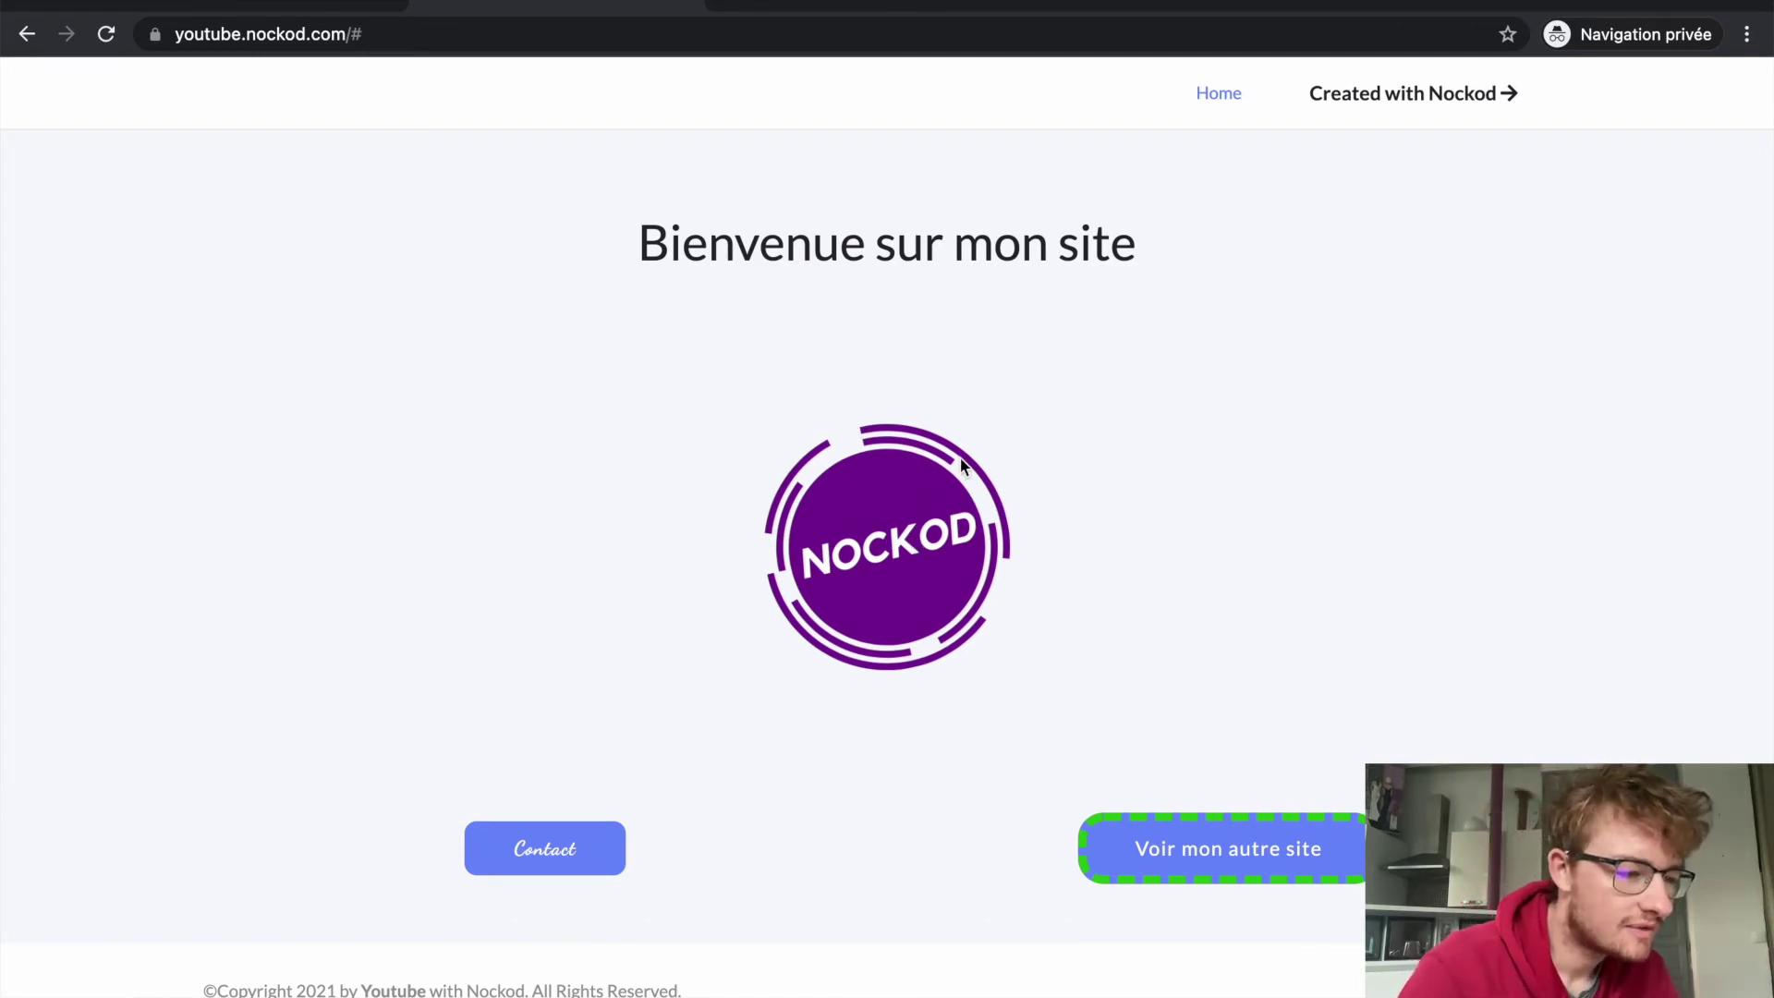
{"action": "scroll", "coordinate": [968, 451], "scroll_direction": "up", "scroll_amount": 3}
{"action": "left_click", "coordinate": [353, 9]}
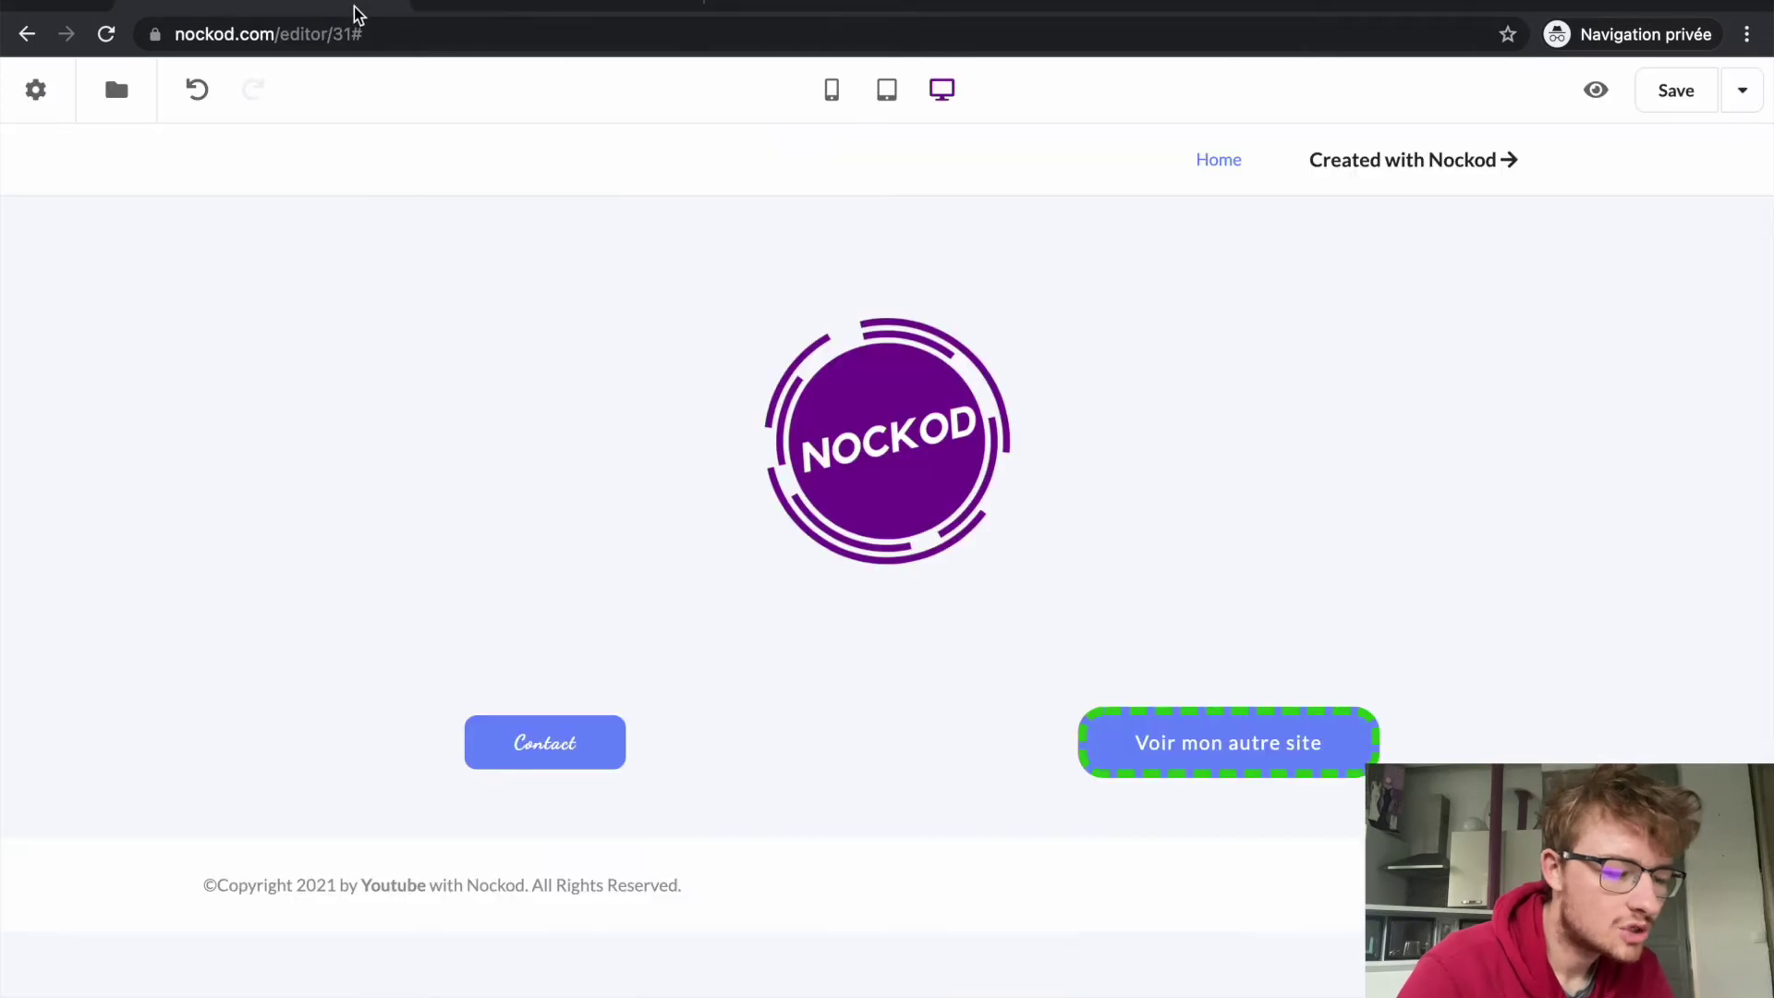
Start a new form beneath the row with the two buttons and link the main tag to it.
{"action": "left_click", "coordinate": [887, 836]}
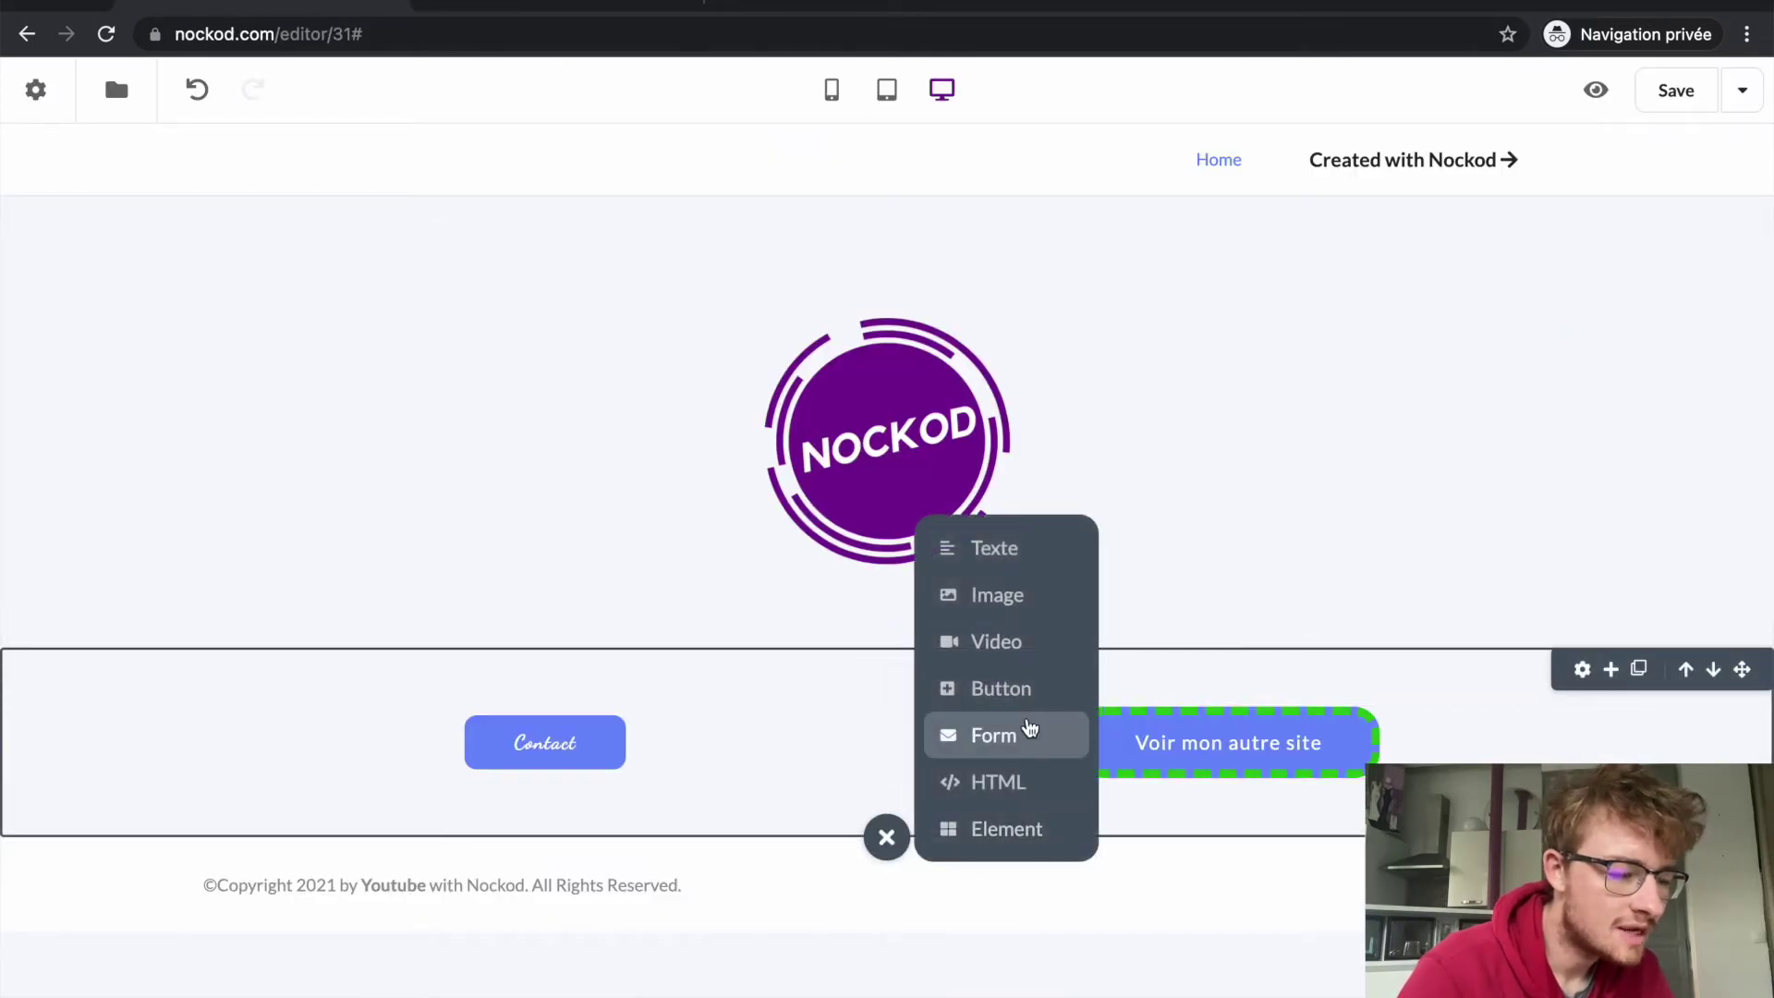
{"action": "left_click", "coordinate": [1024, 727]}
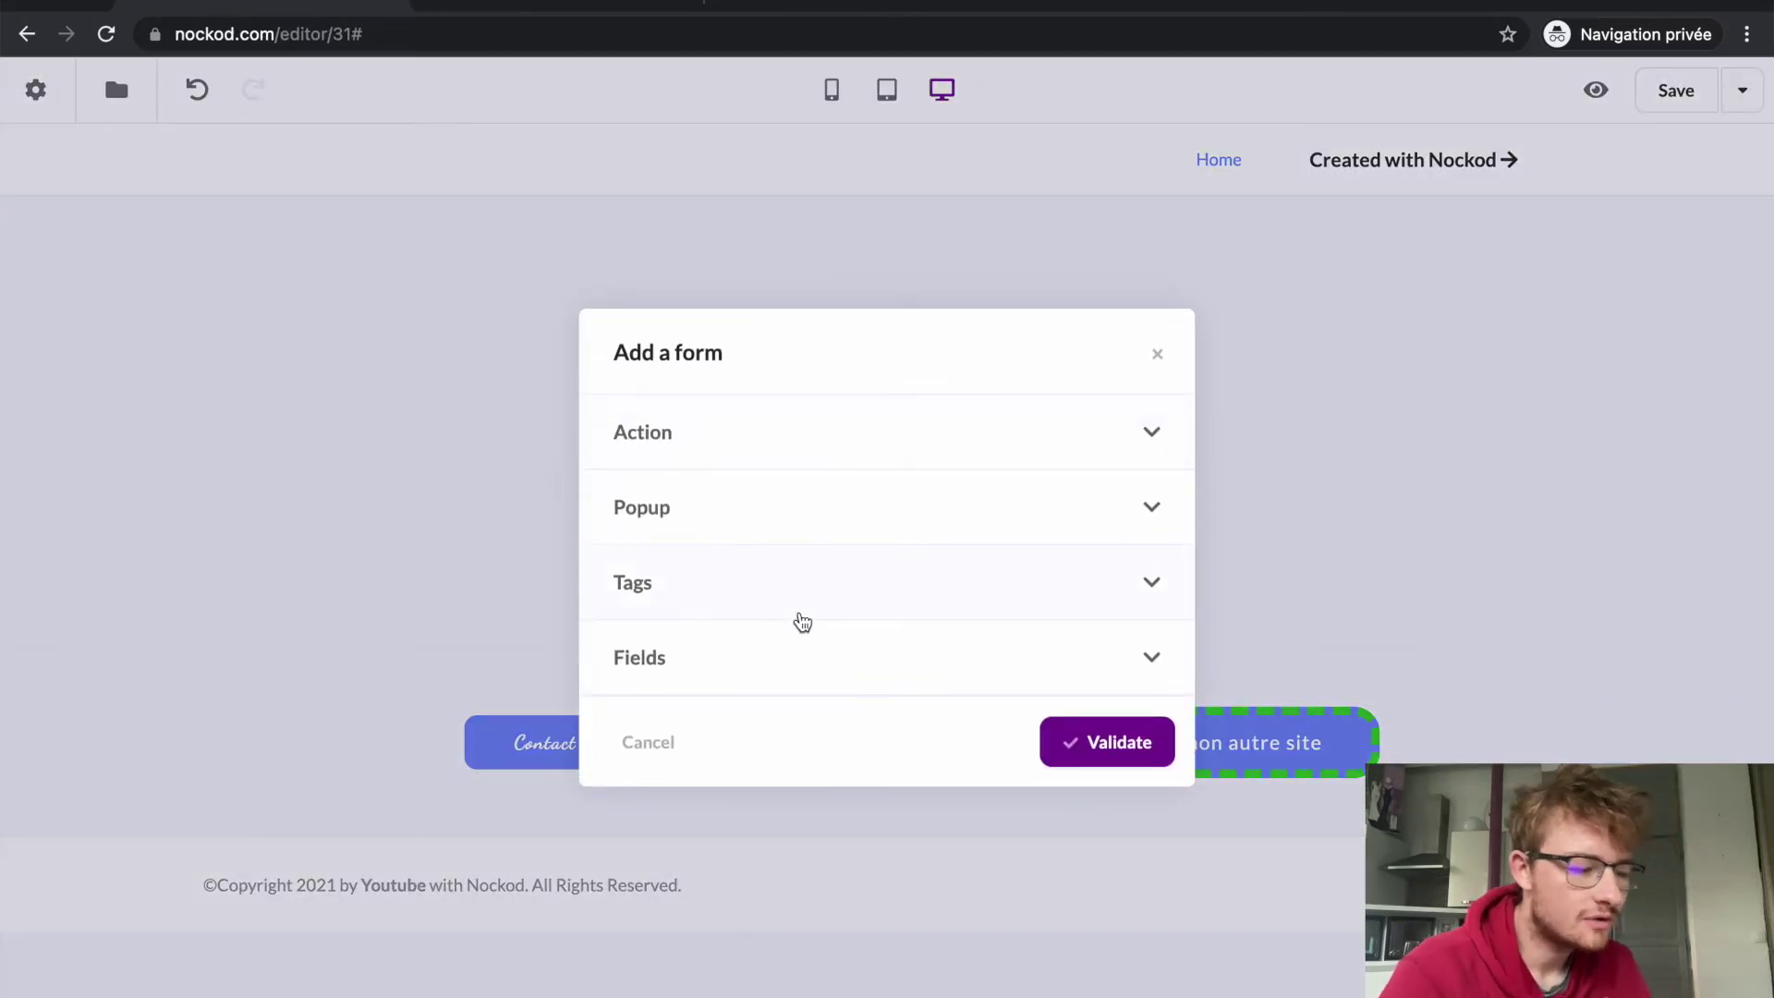
{"action": "left_click", "coordinate": [800, 614]}
{"action": "left_click", "coordinate": [657, 646]}
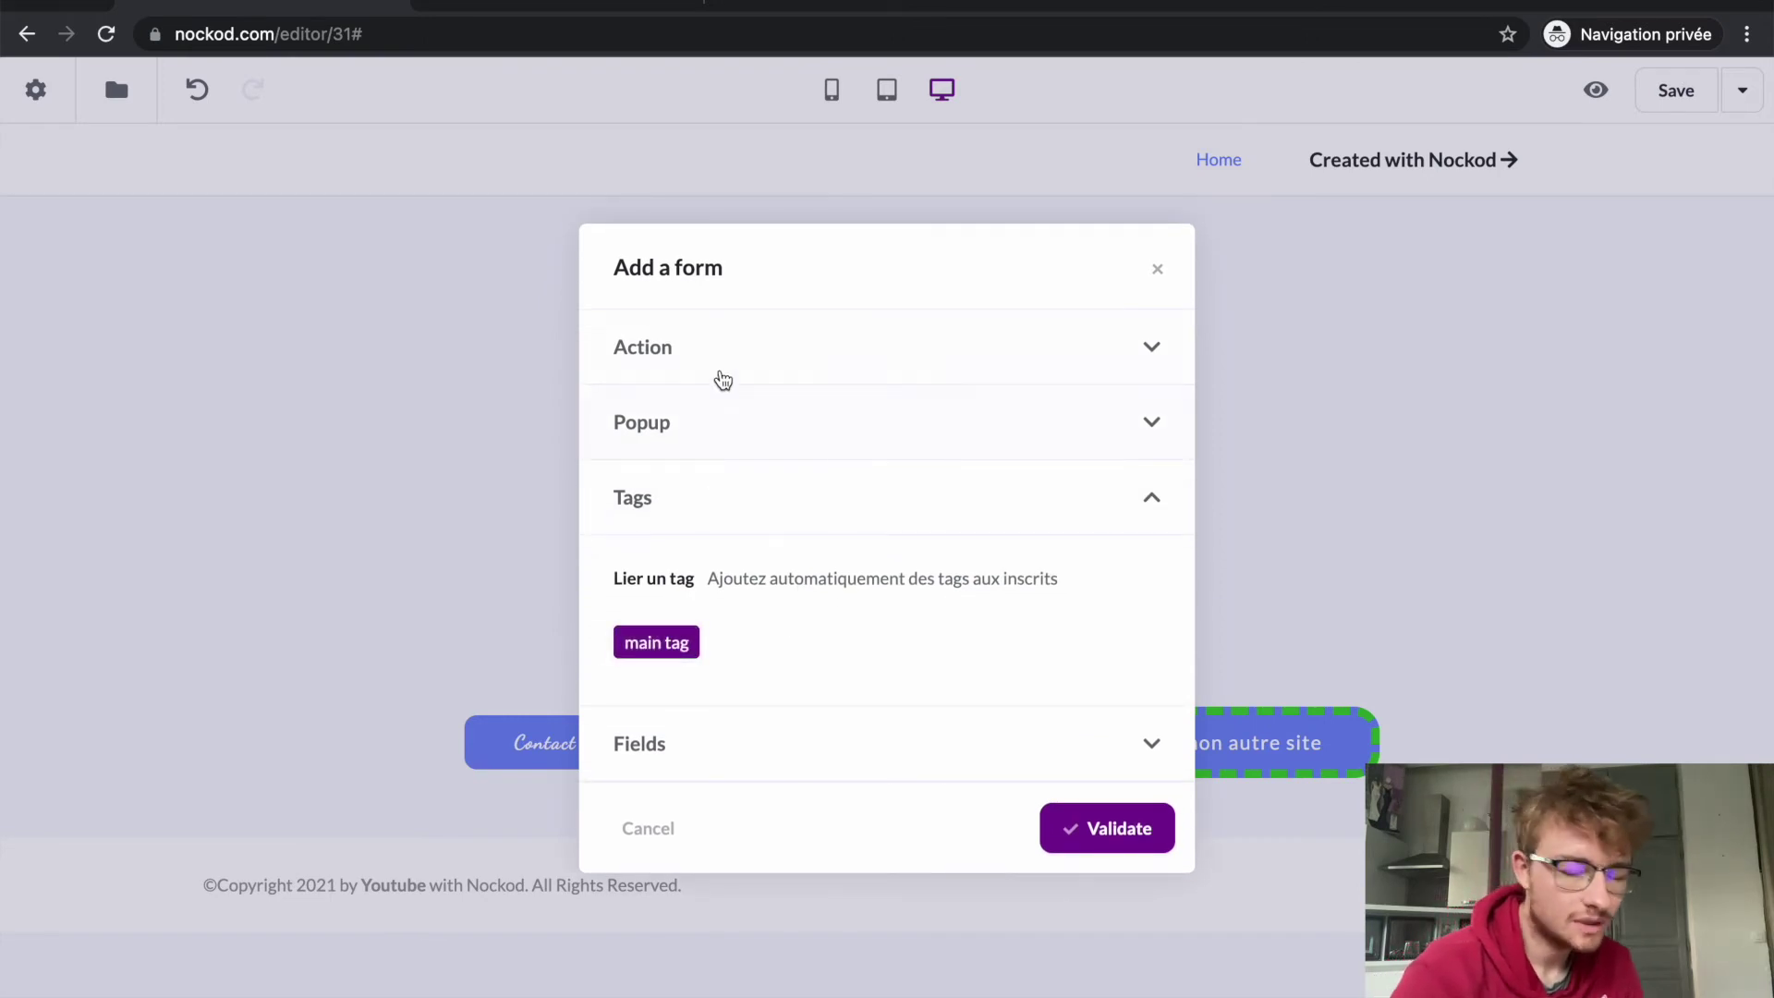
Turn on the form's "Rediriger vers un lien" action and leave "Envoyer un fichier" switched off.
{"action": "left_click", "coordinate": [723, 379]}
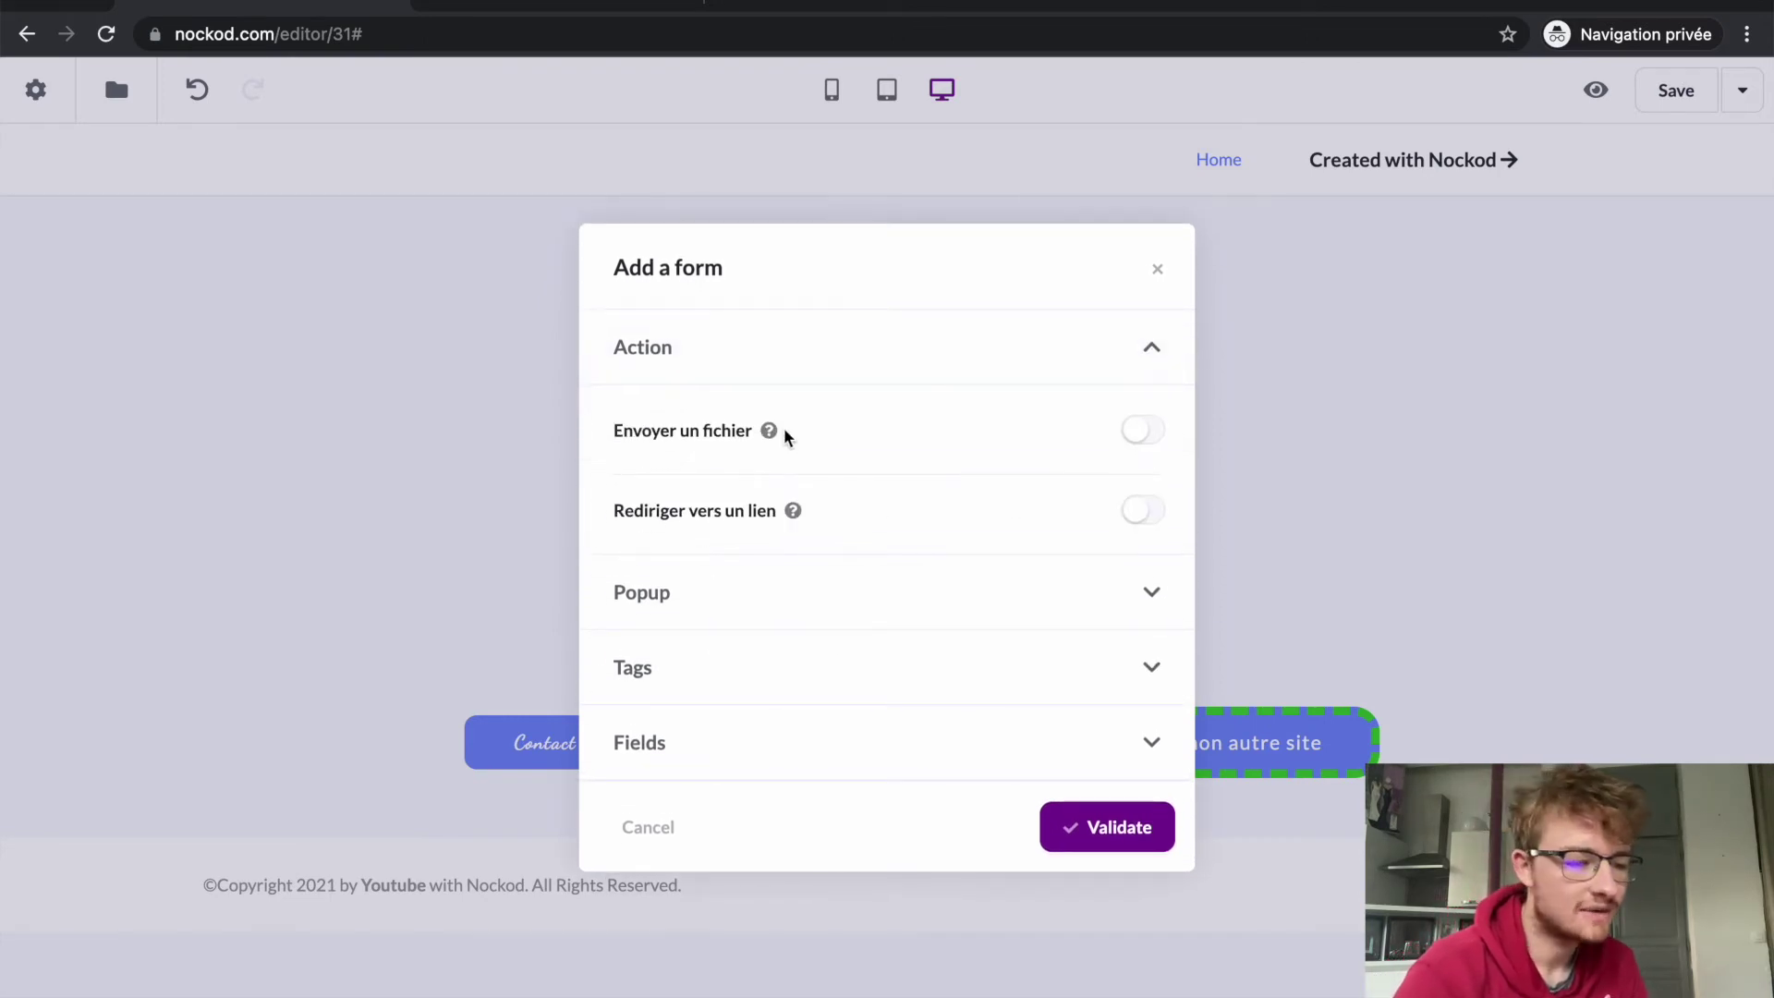
{"action": "left_click", "coordinate": [1151, 440]}
{"action": "left_click", "coordinate": [1145, 572]}
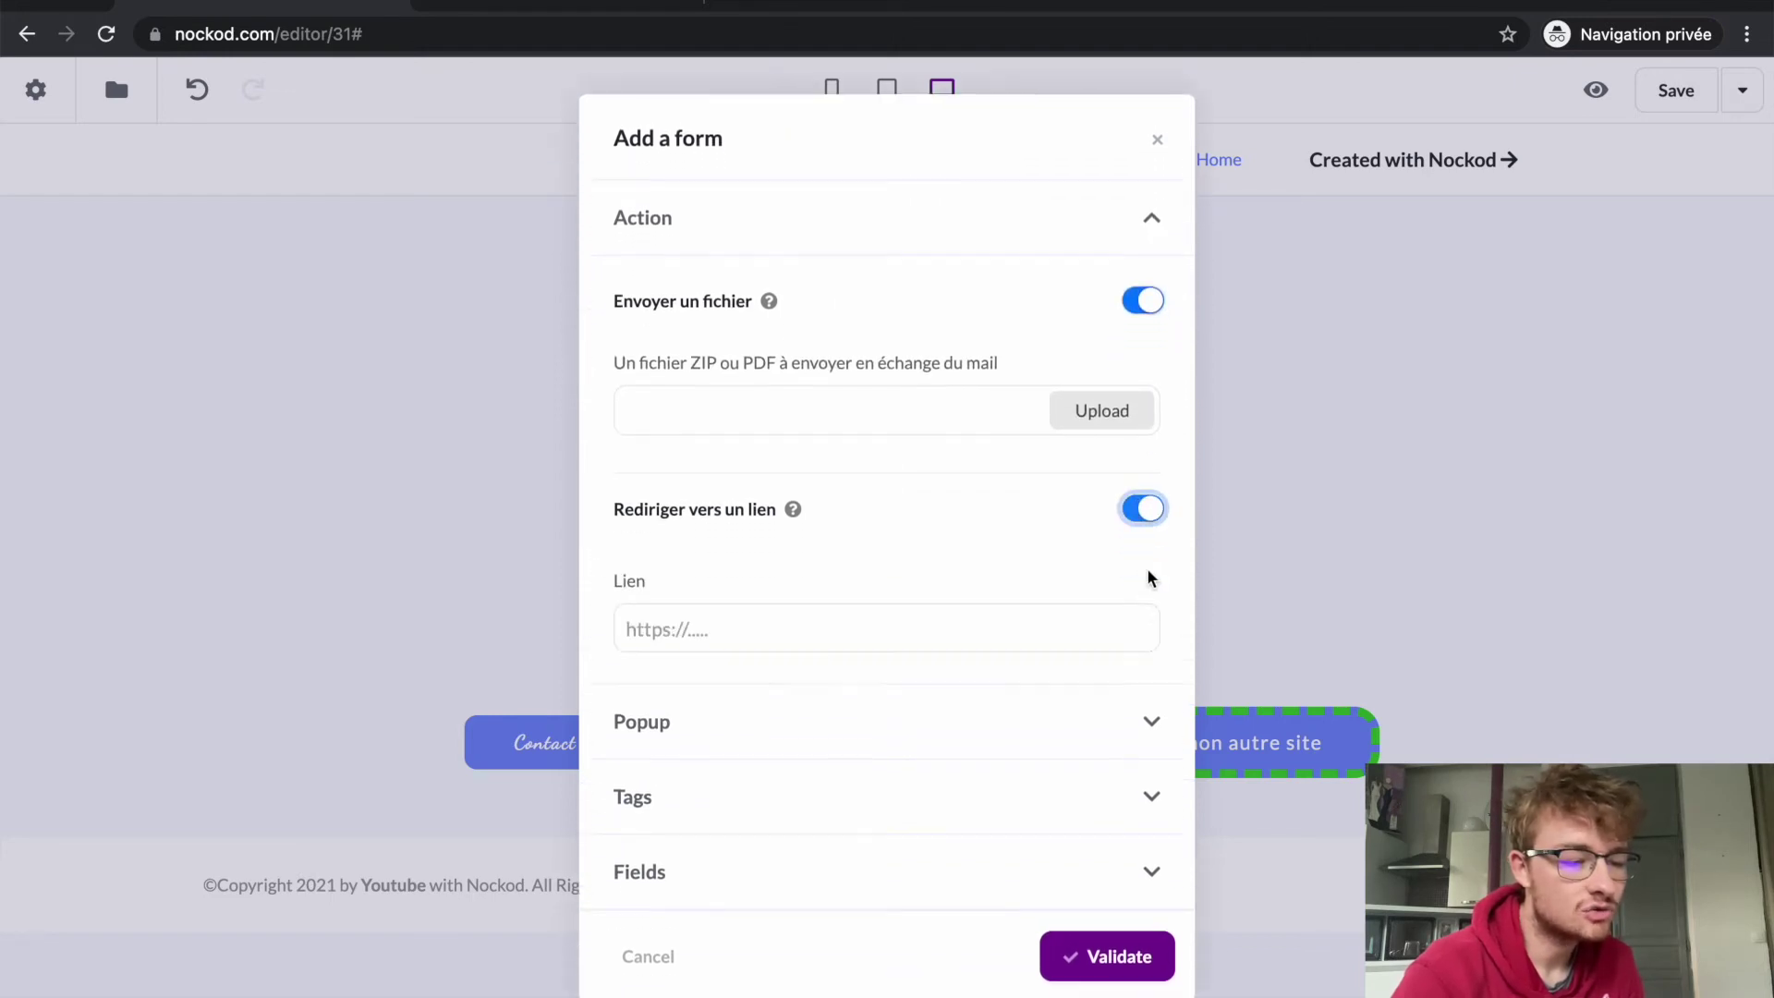
{"action": "left_click", "coordinate": [1146, 305]}
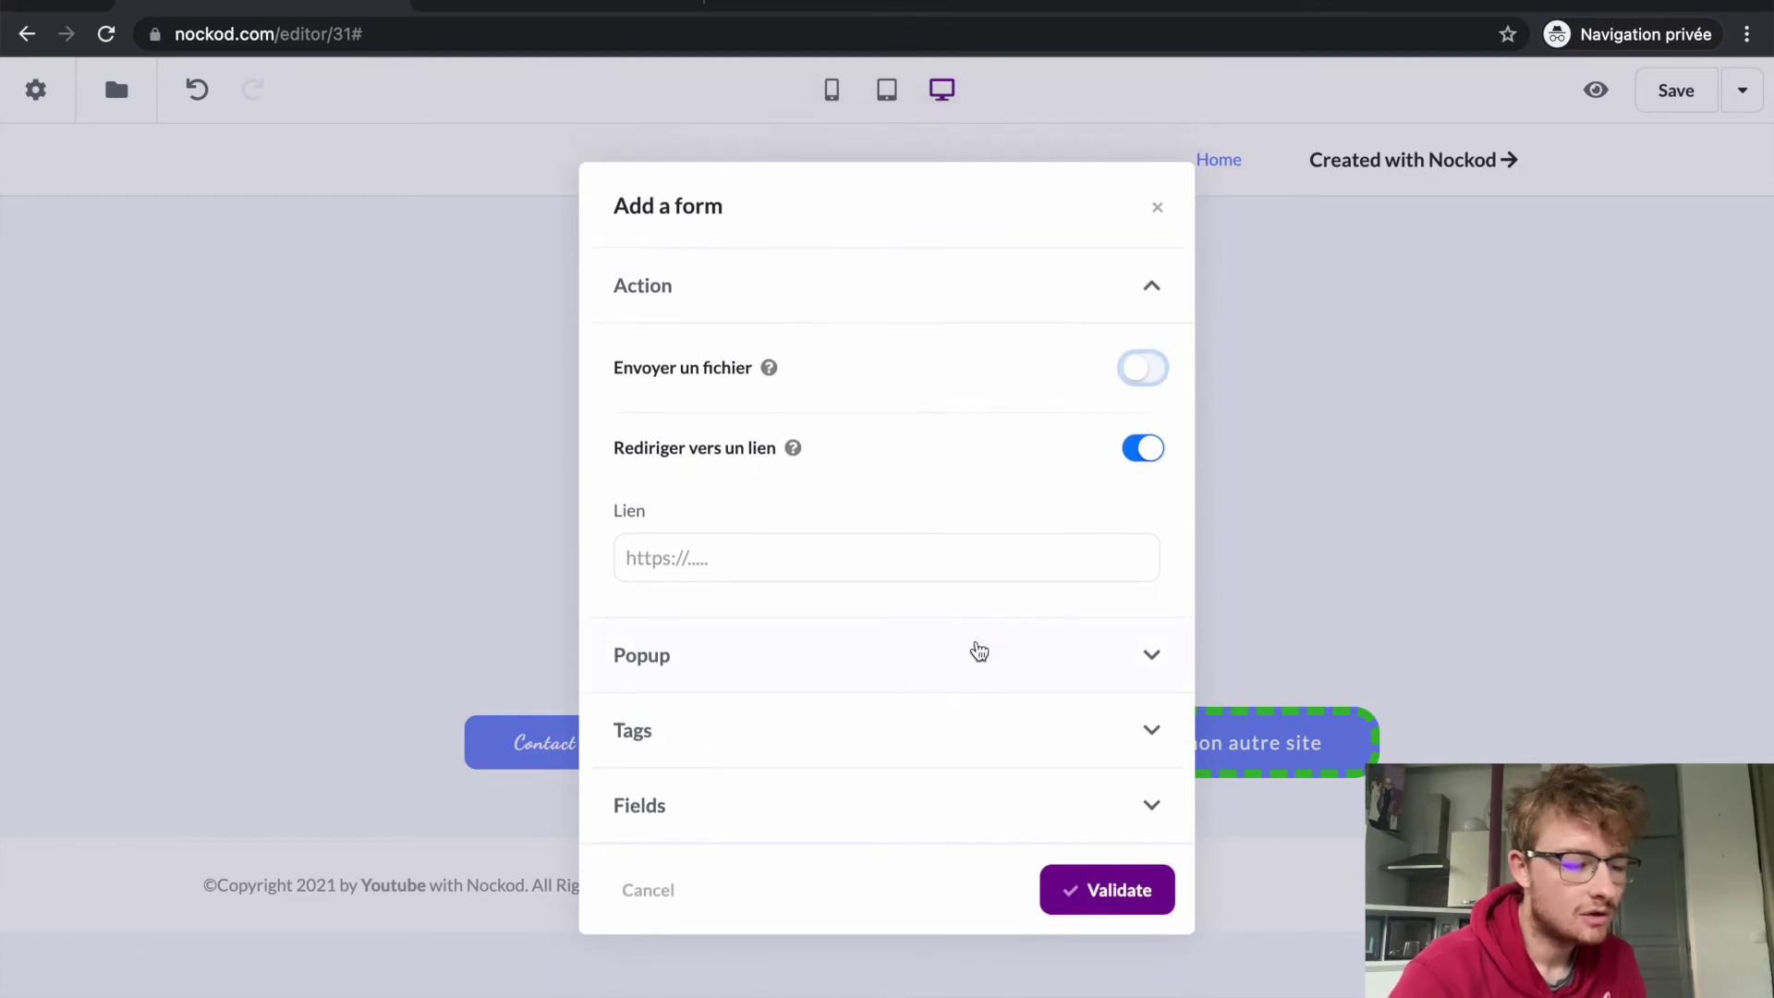
Check the form's pop-up option, enable the Last Name field and validate the form to insert it on the page.
{"action": "left_click", "coordinate": [978, 652]}
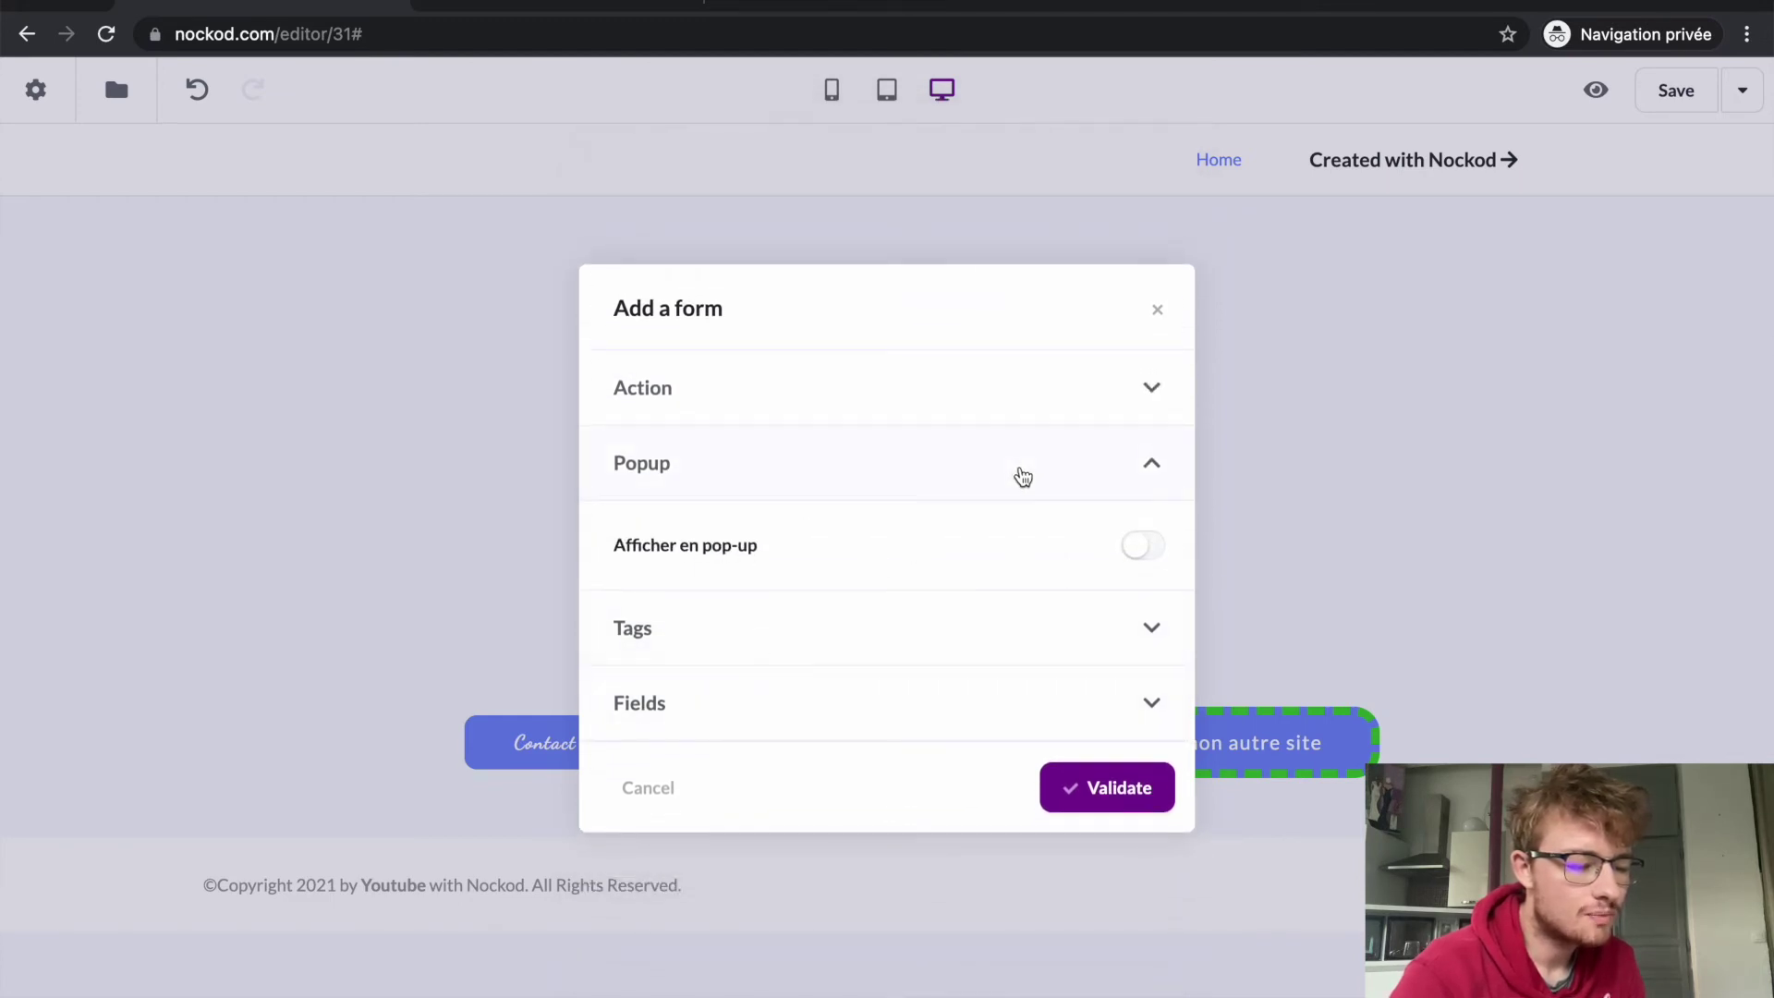
{"action": "left_click", "coordinate": [1019, 475]}
{"action": "left_click", "coordinate": [910, 656]}
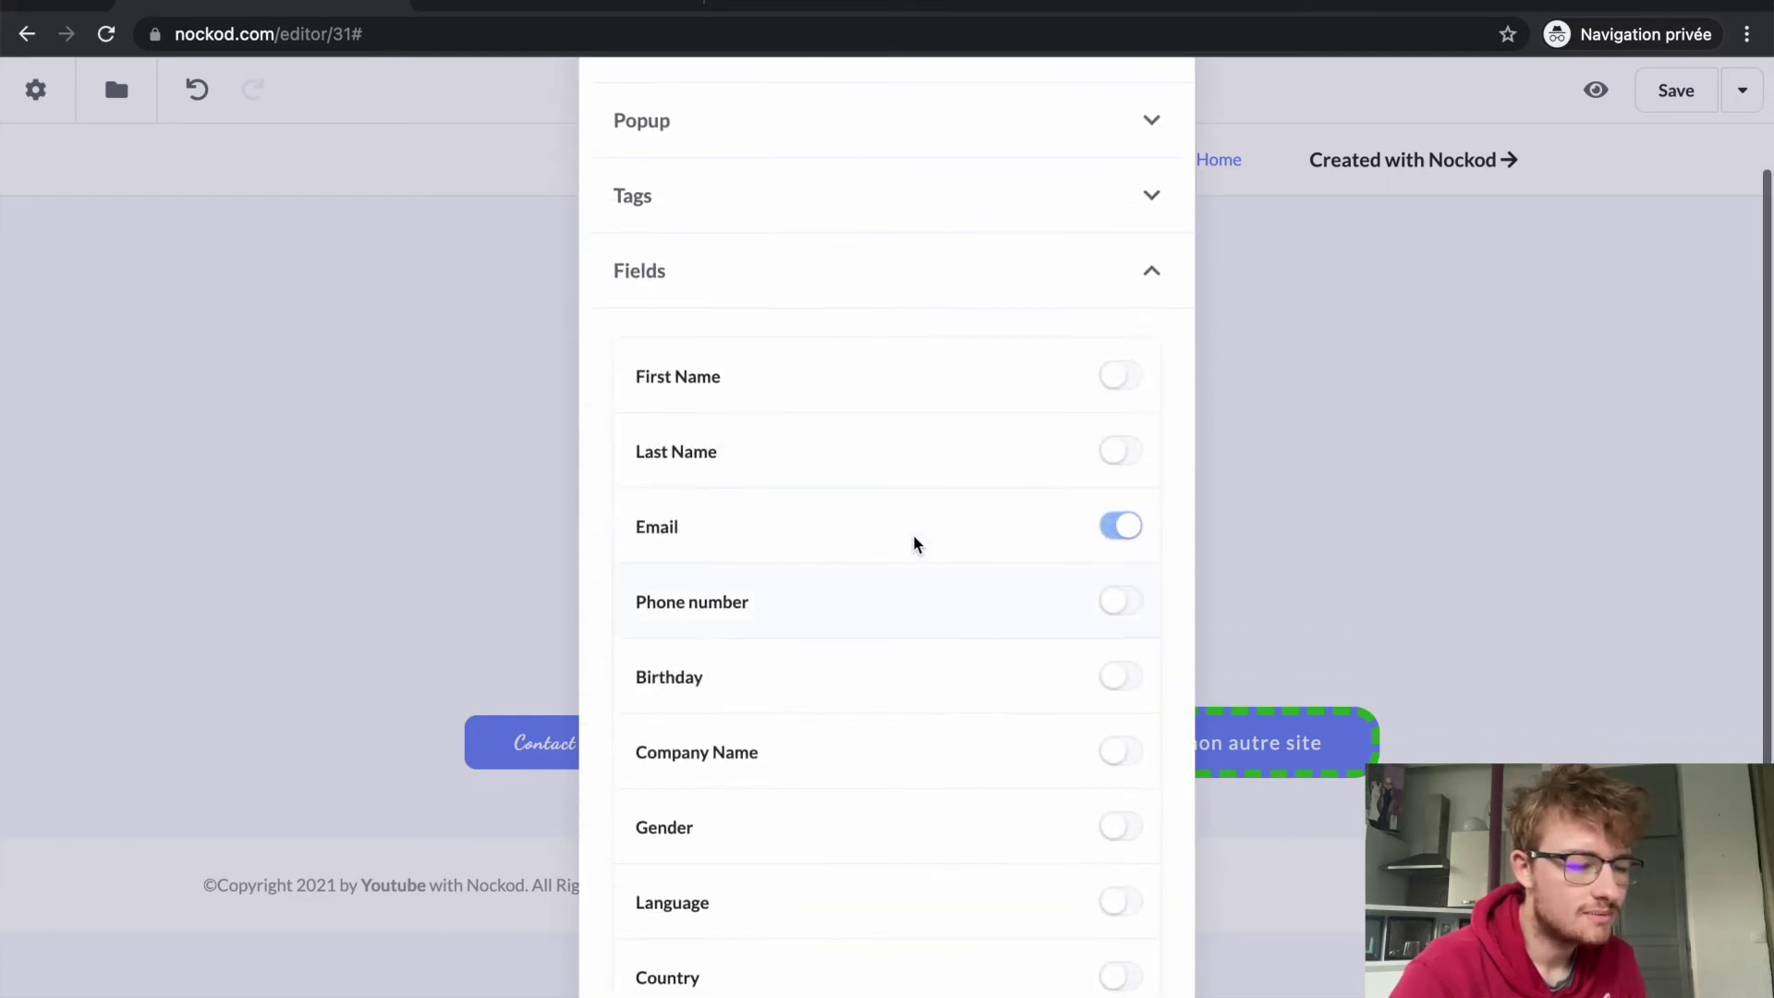
{"action": "left_click", "coordinate": [1121, 451]}
{"action": "scroll", "coordinate": [1090, 467], "scroll_direction": "down", "scroll_amount": 4}
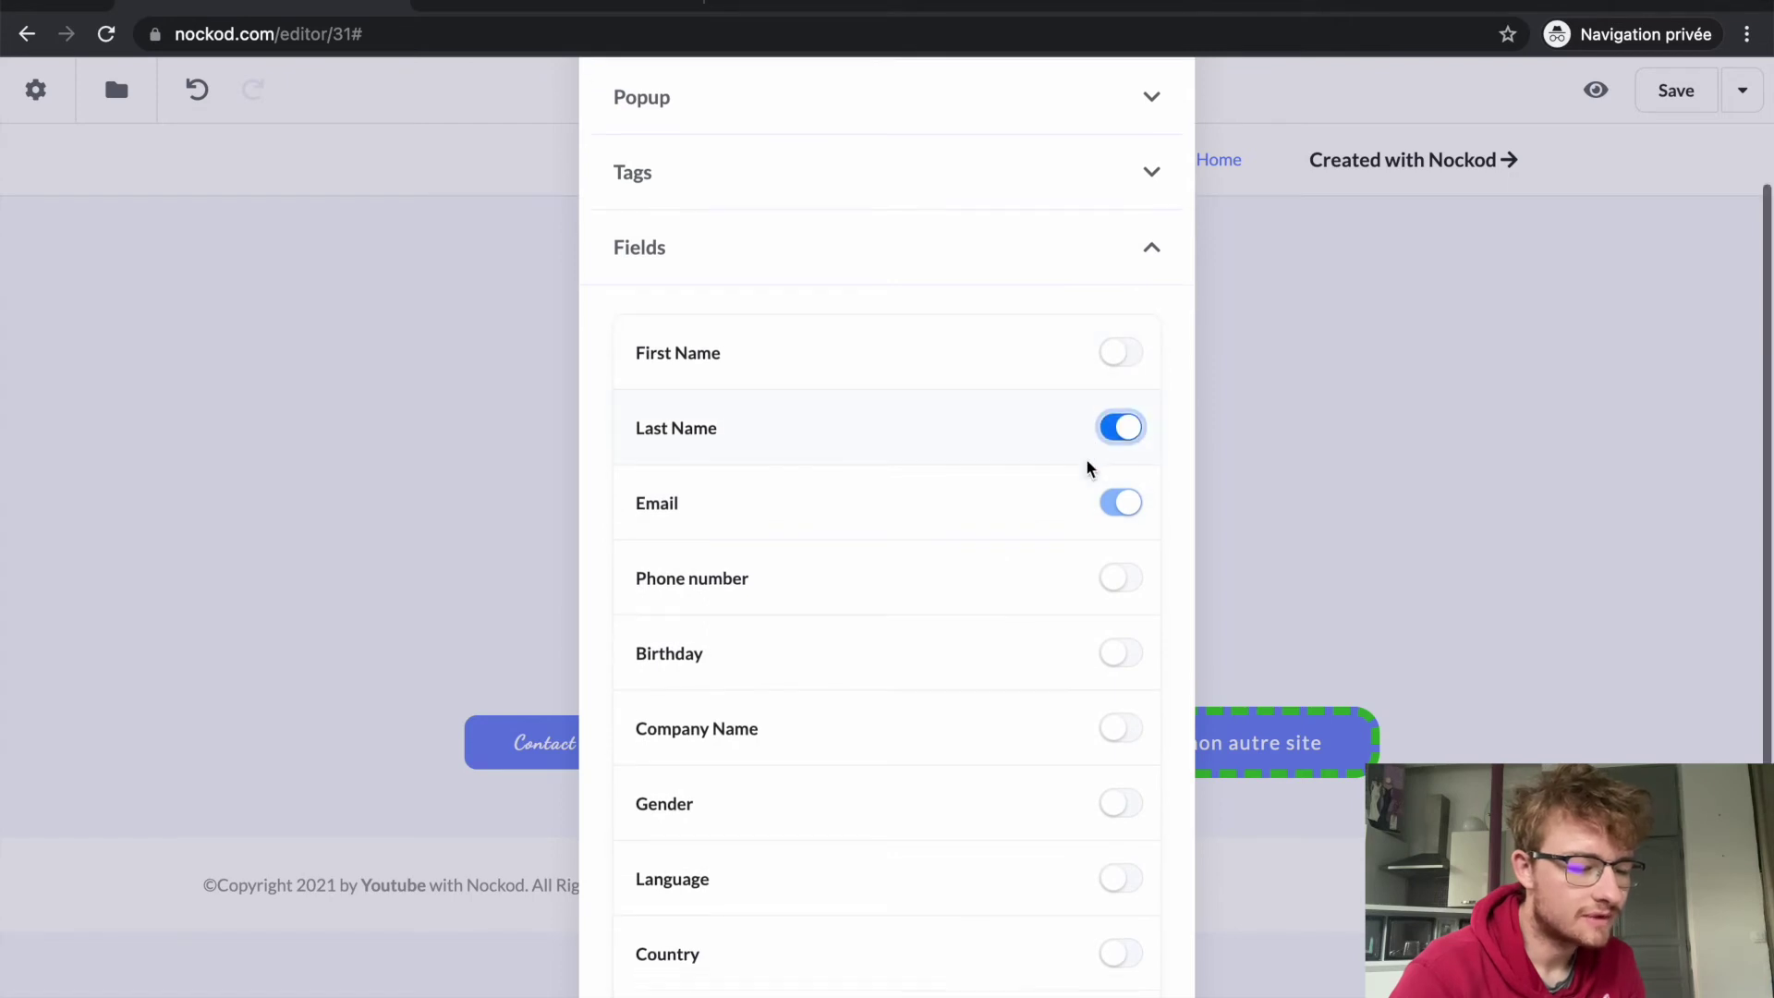
{"action": "left_click", "coordinate": [1105, 958]}
{"action": "scroll", "coordinate": [879, 614], "scroll_direction": "down", "scroll_amount": 2}
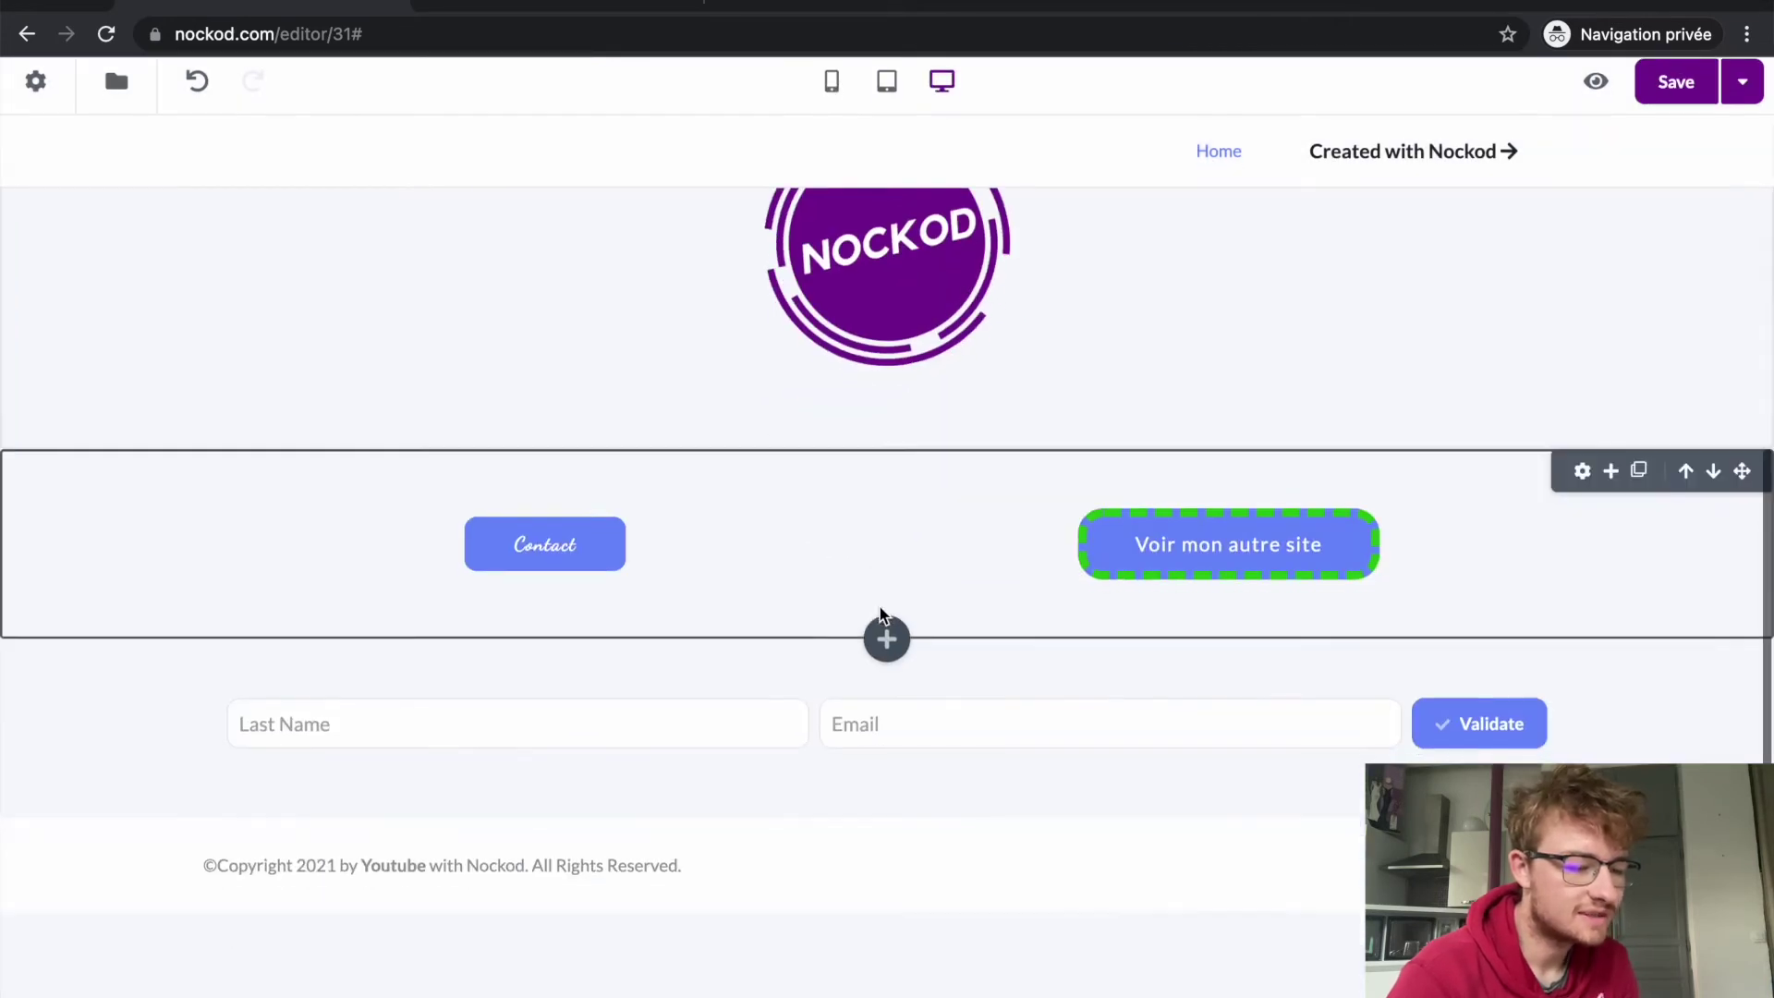
Examine the content types, ready-made elements and templates offered for the page without adding any.
{"action": "left_click", "coordinate": [886, 826]}
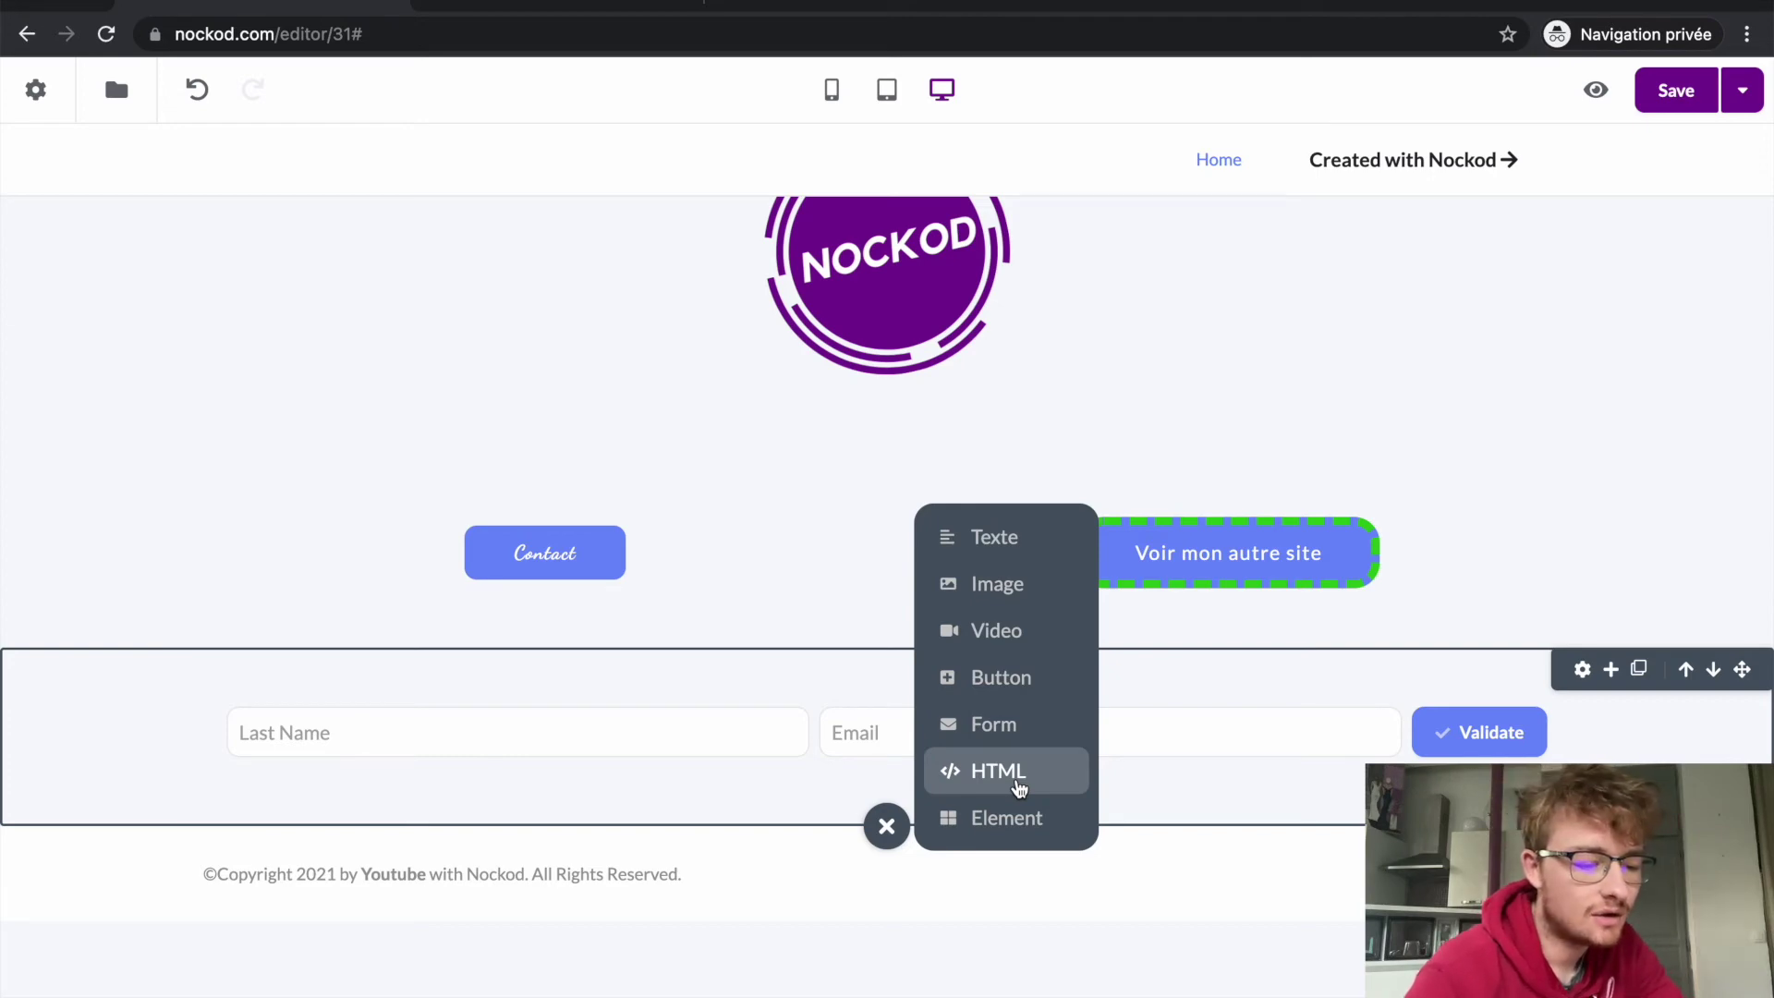
{"action": "left_click", "coordinate": [887, 825]}
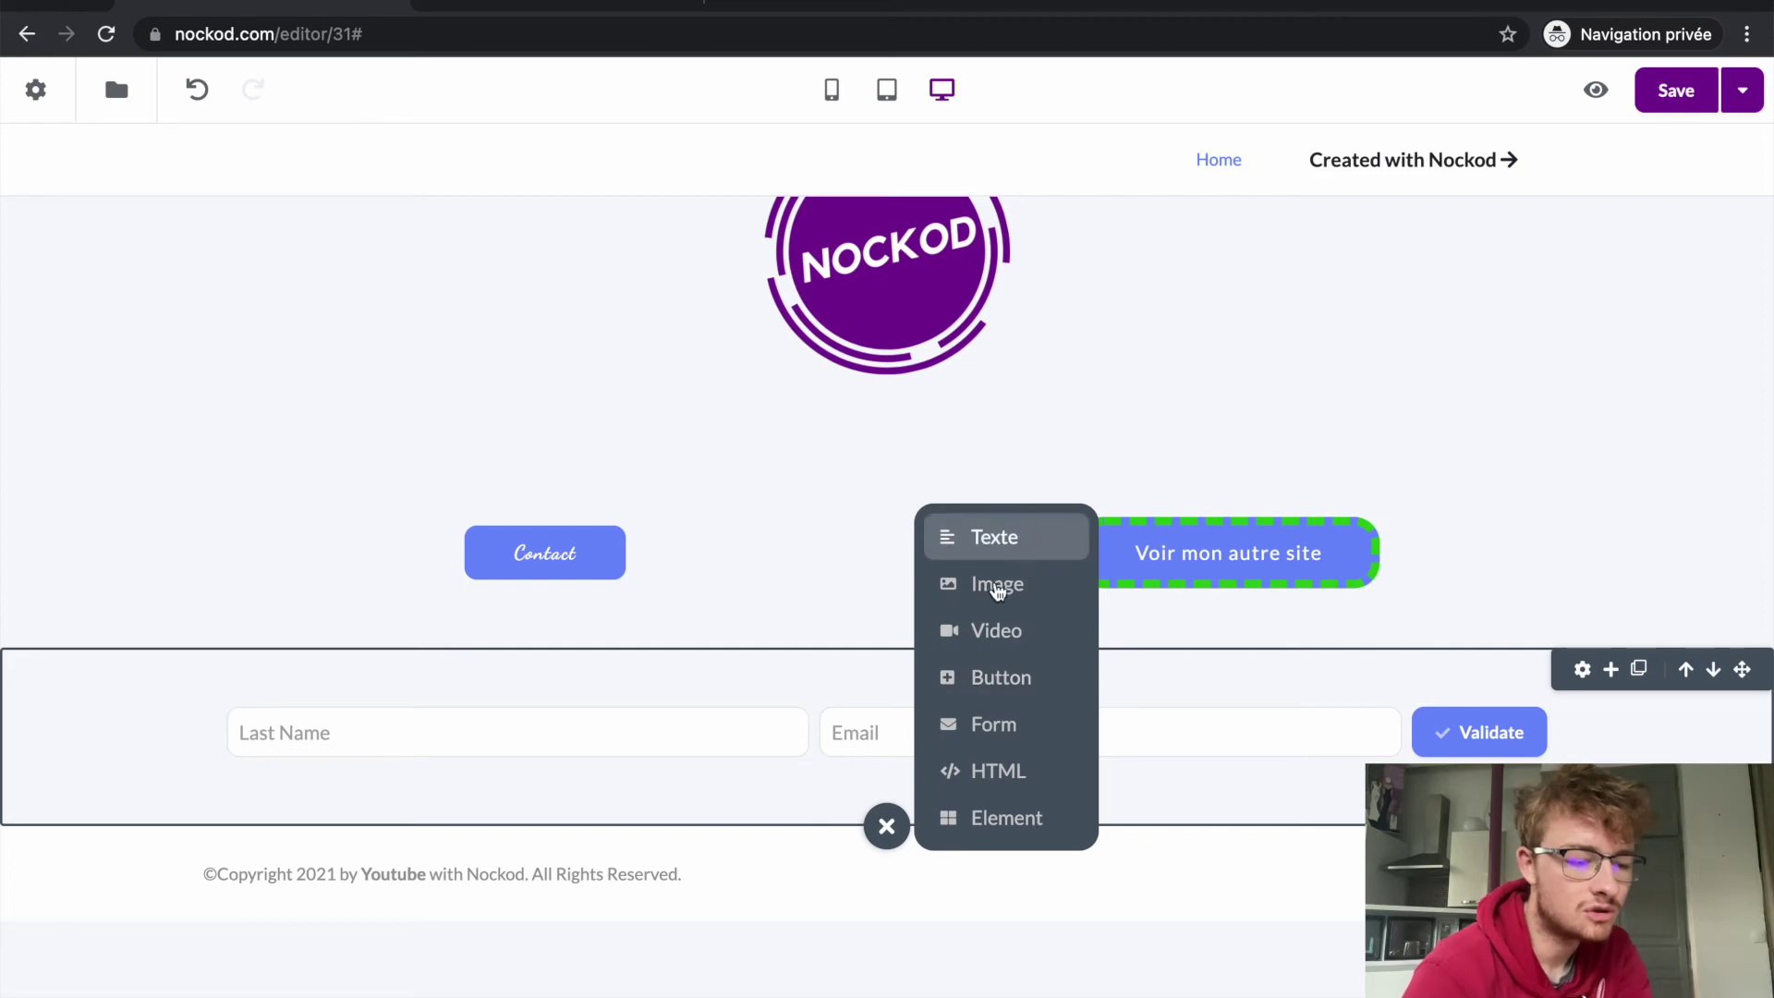
{"action": "left_click", "coordinate": [1006, 574]}
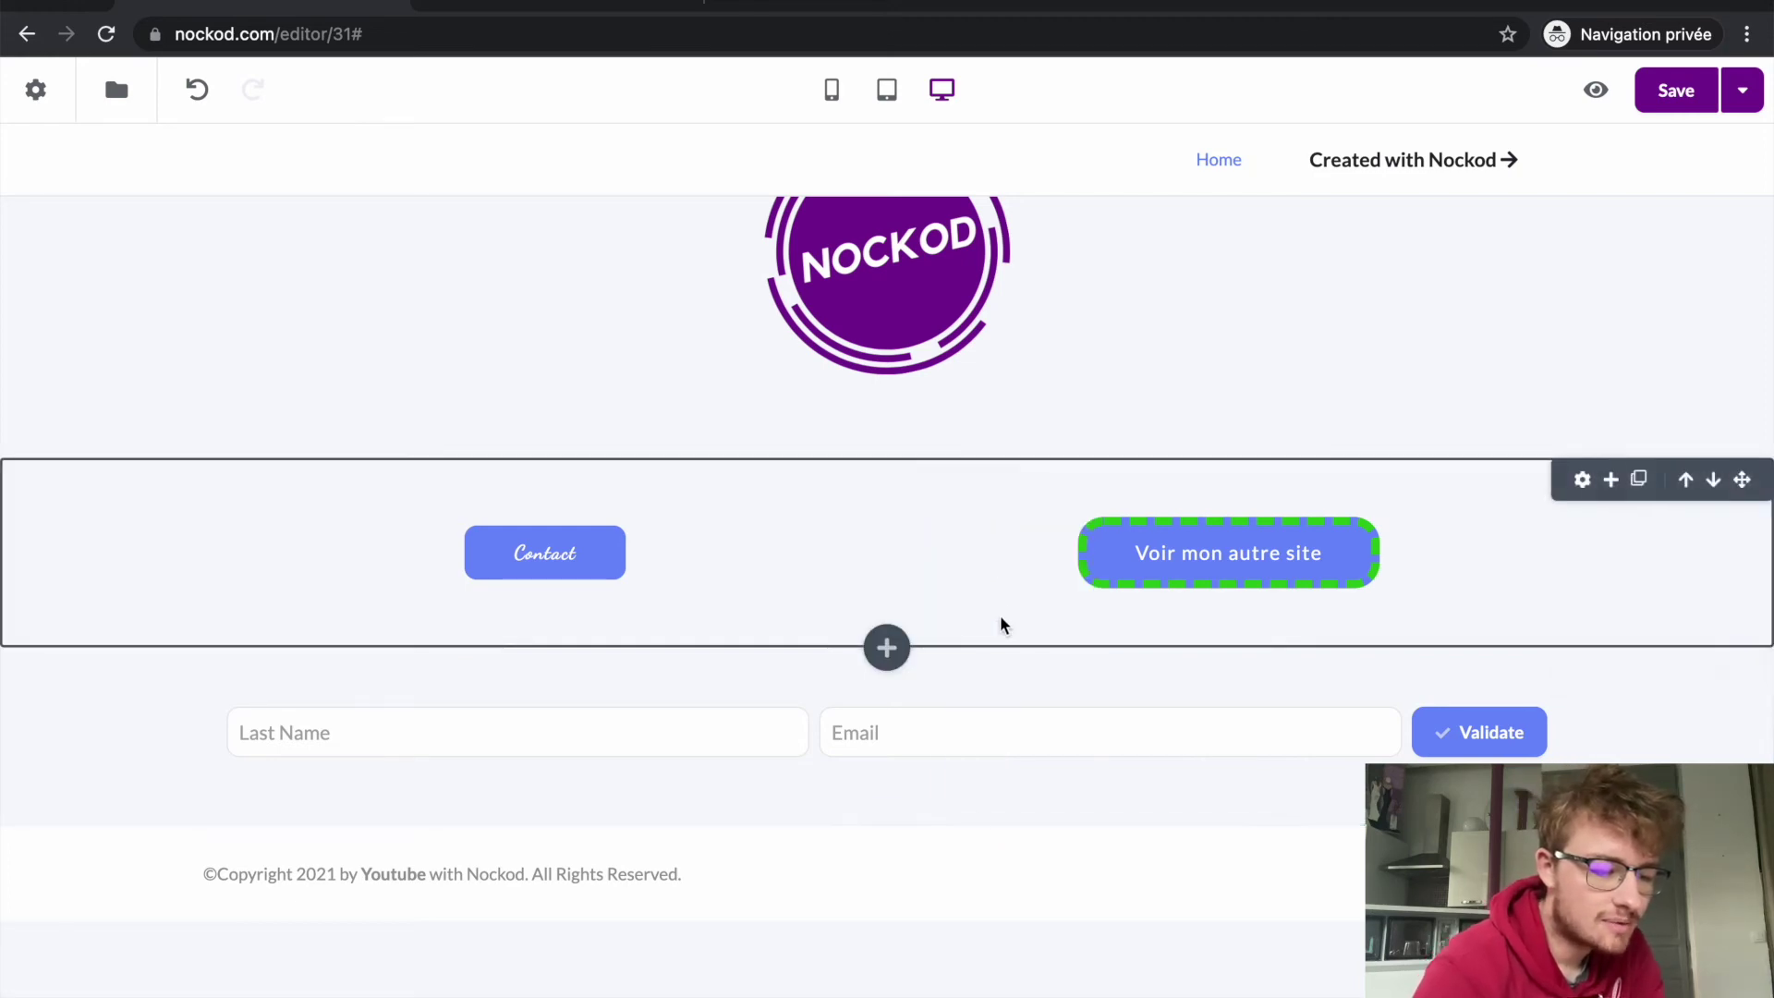
{"action": "left_click", "coordinate": [885, 825]}
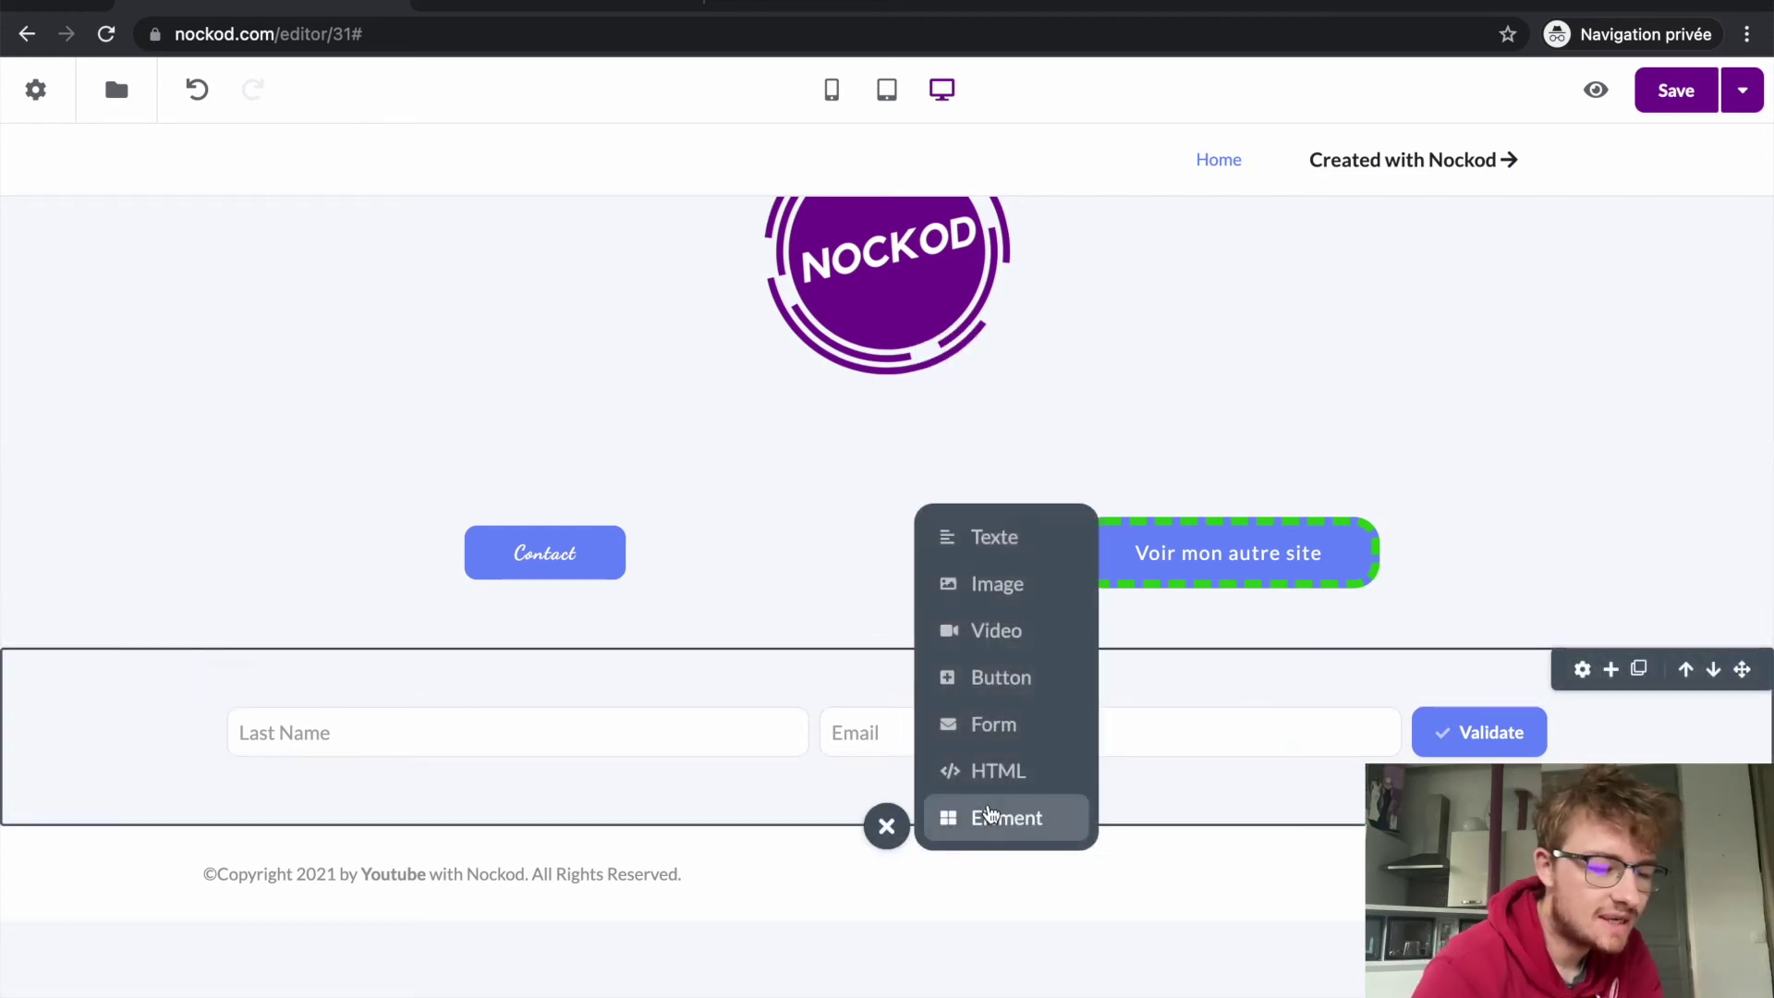
{"action": "left_click", "coordinate": [988, 813]}
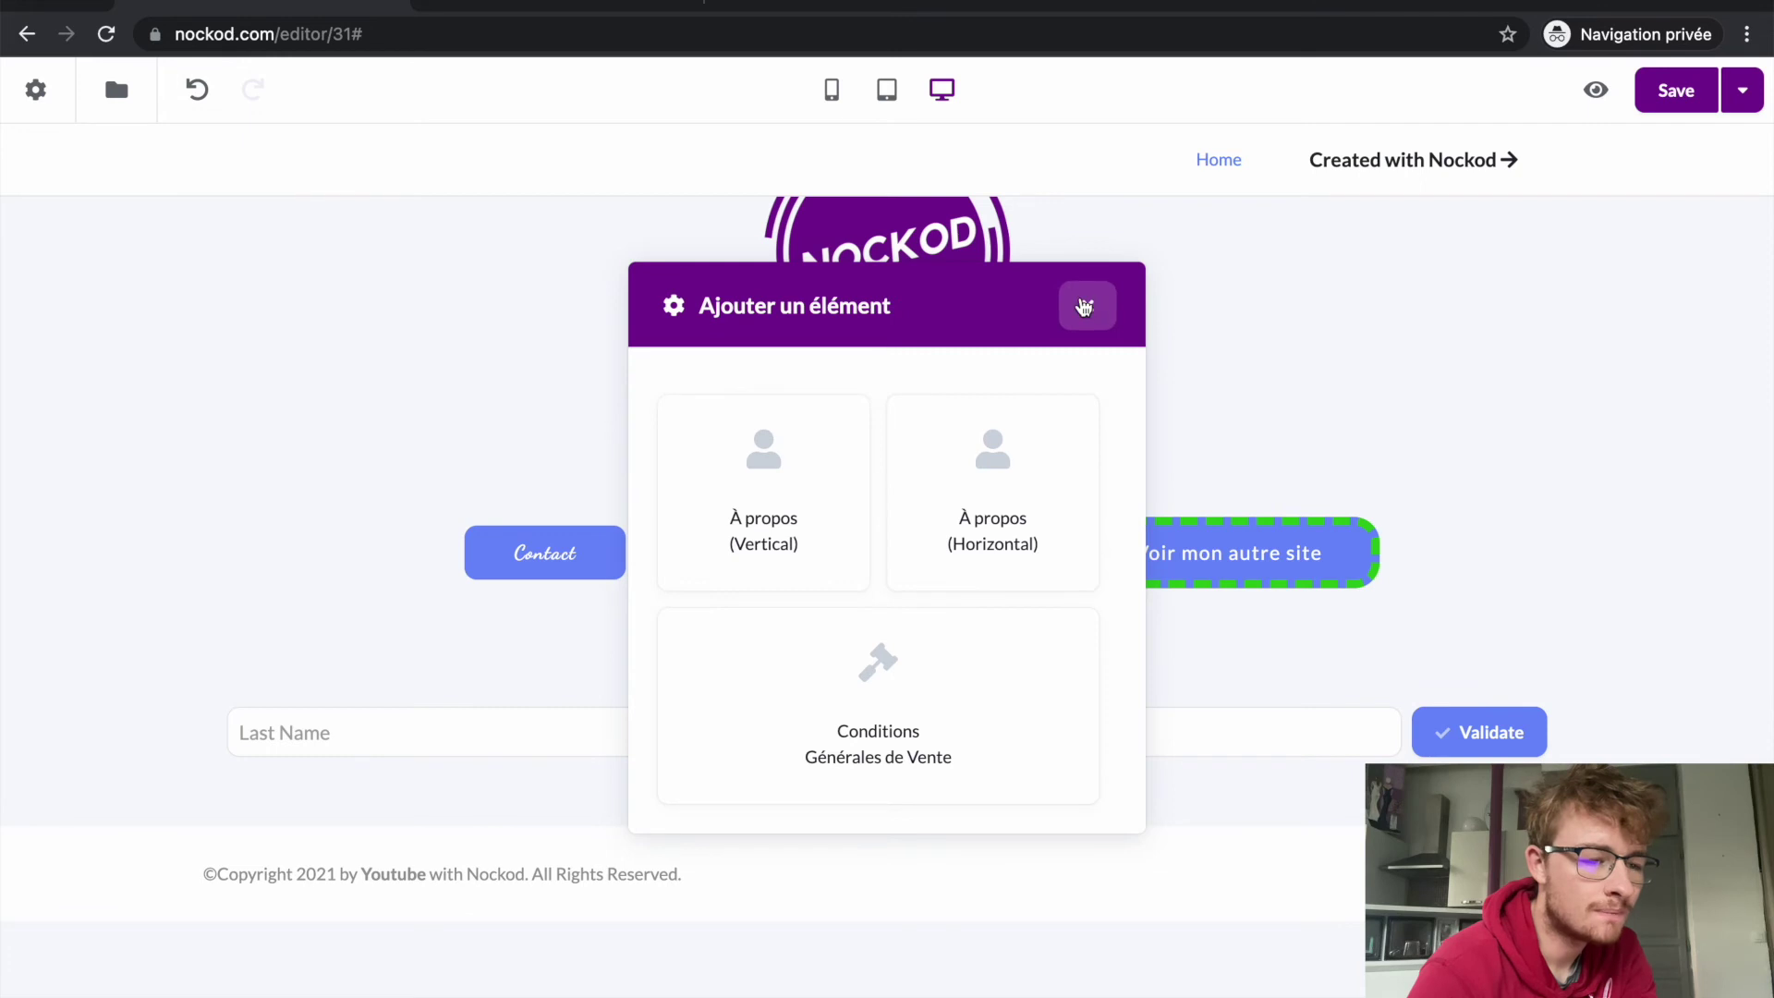
{"action": "left_click", "coordinate": [1084, 306]}
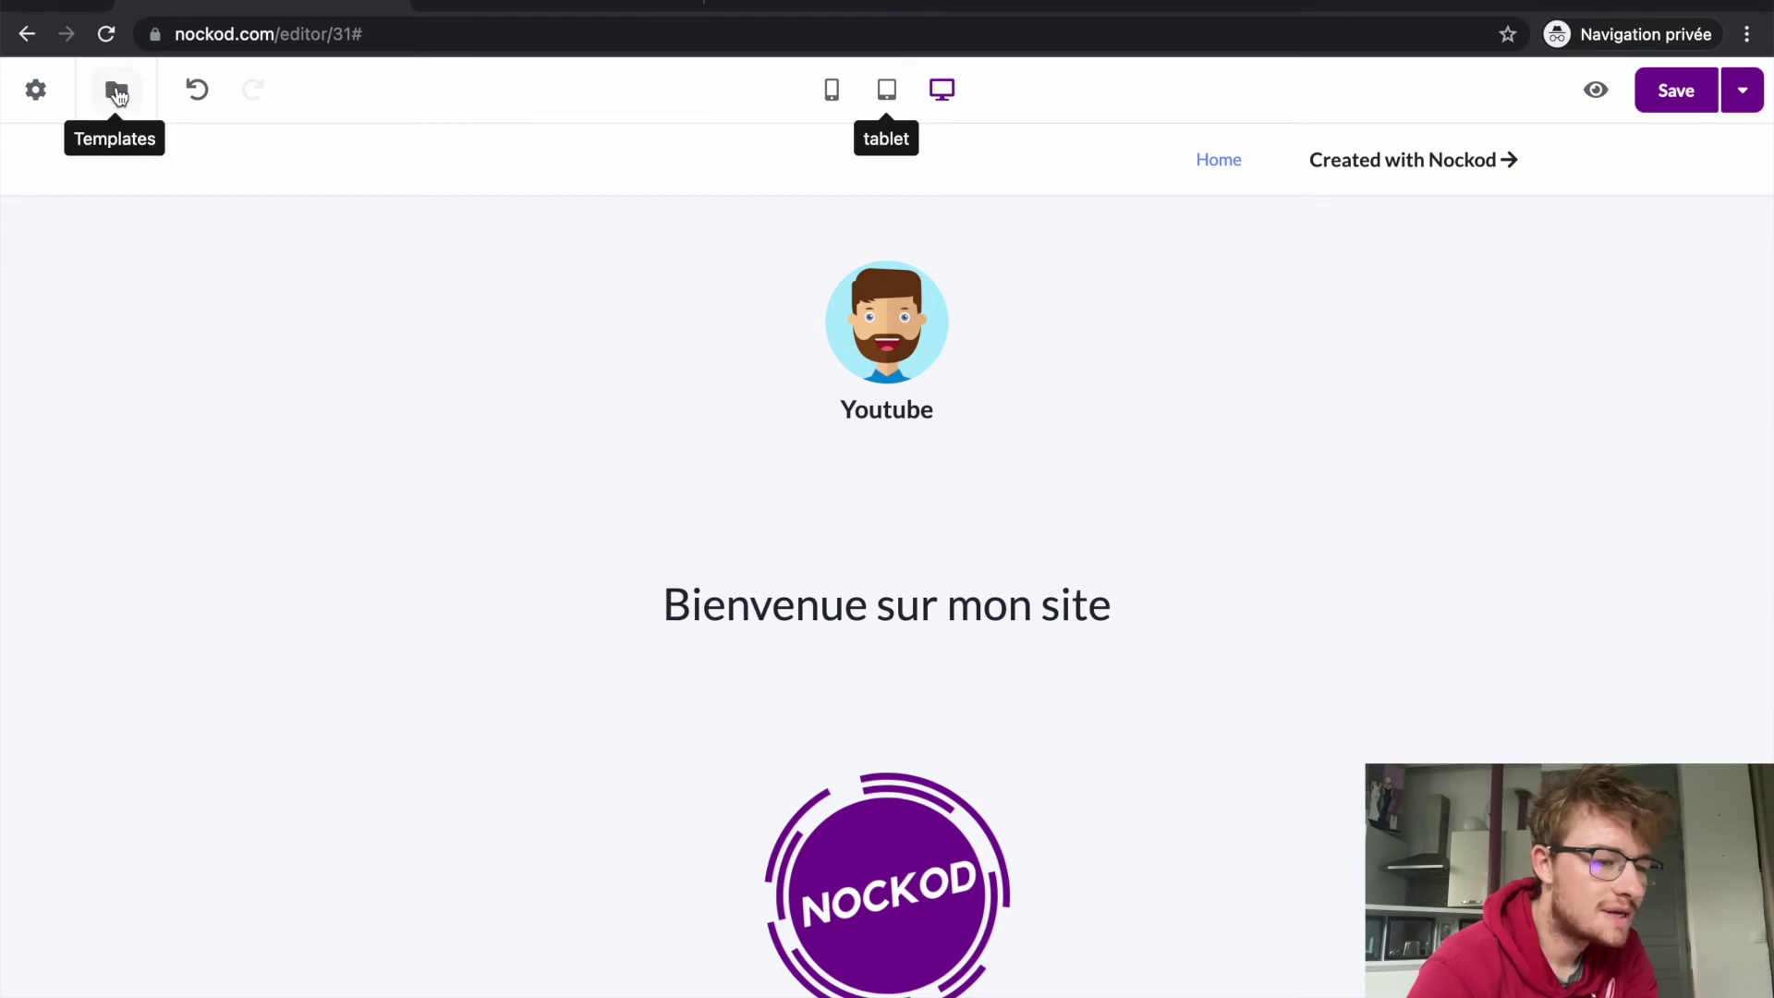
{"action": "left_click", "coordinate": [114, 88]}
{"action": "left_click", "coordinate": [1226, 67]}
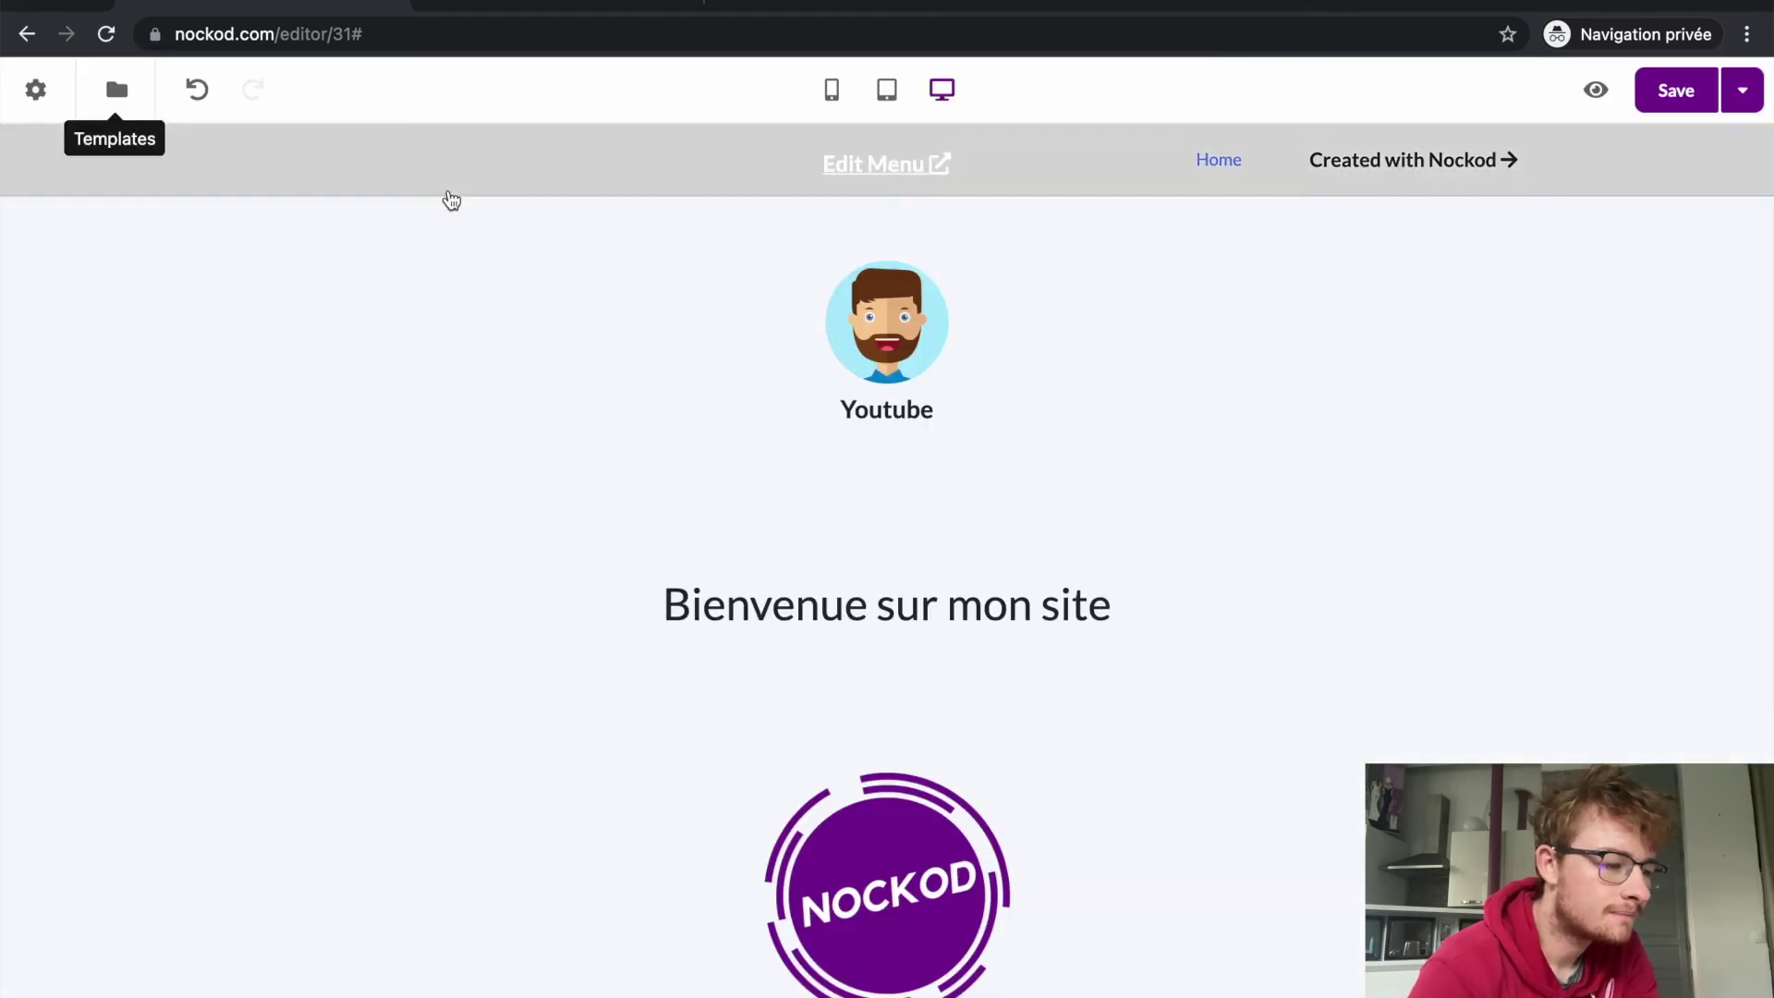
Examine the page options in the site settings, trying the Navbar switch and leaving it on.
{"action": "left_click", "coordinate": [41, 96]}
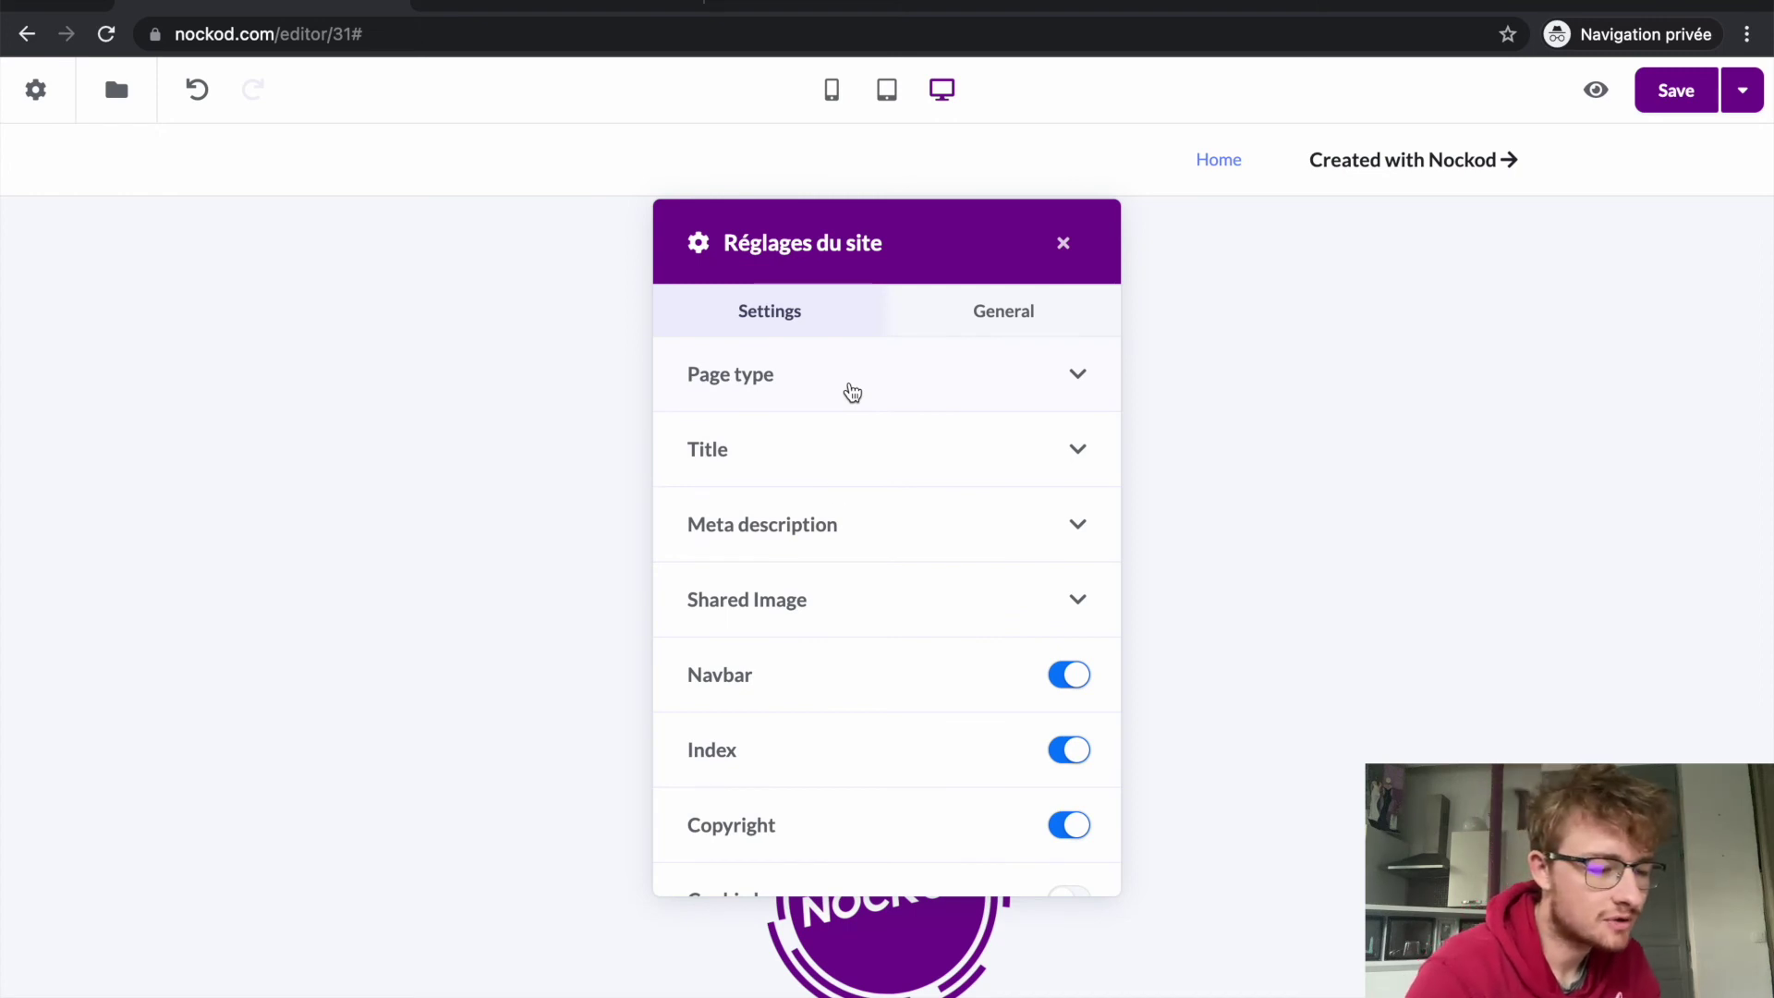
{"action": "scroll", "coordinate": [790, 588], "scroll_direction": "down", "scroll_amount": 3}
{"action": "left_click", "coordinate": [1069, 407]}
{"action": "left_click", "coordinate": [1069, 408]}
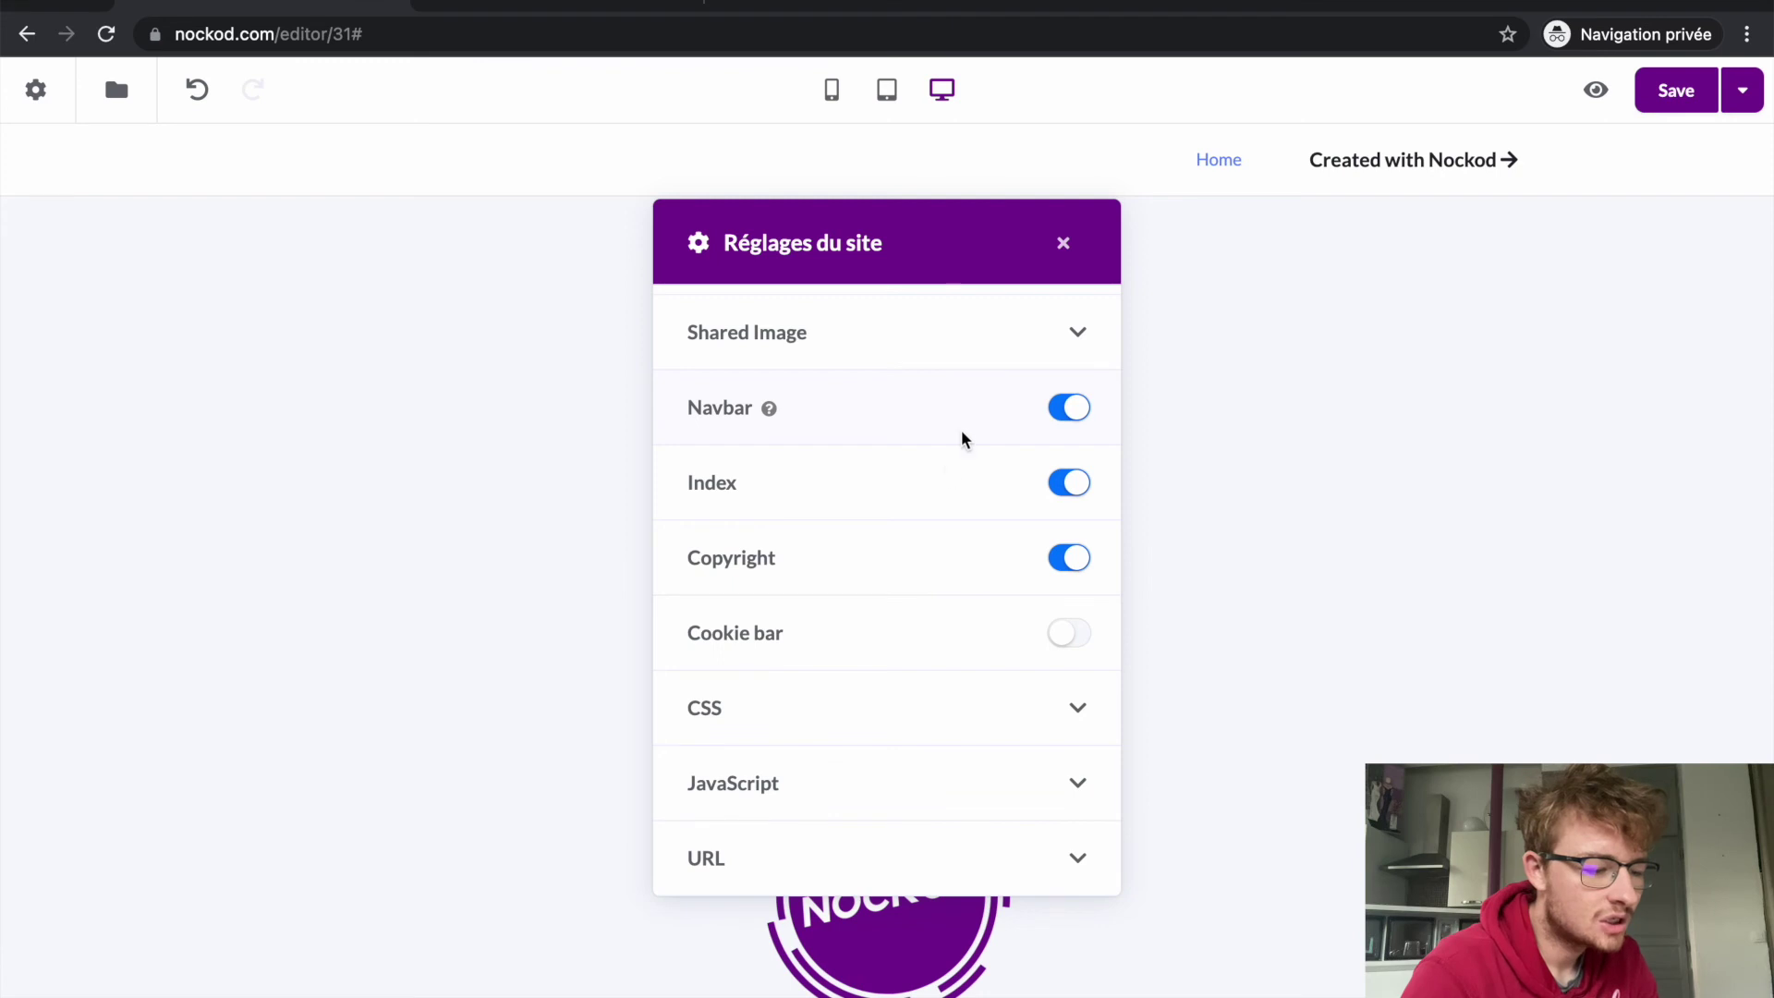
{"action": "scroll", "coordinate": [912, 534], "scroll_direction": "down", "scroll_amount": 3}
{"action": "scroll", "coordinate": [910, 713], "scroll_direction": "up", "scroll_amount": 2}
{"action": "scroll", "coordinate": [914, 740], "scroll_direction": "down", "scroll_amount": 2}
{"action": "scroll", "coordinate": [837, 771], "scroll_direction": "up", "scroll_amount": 3}
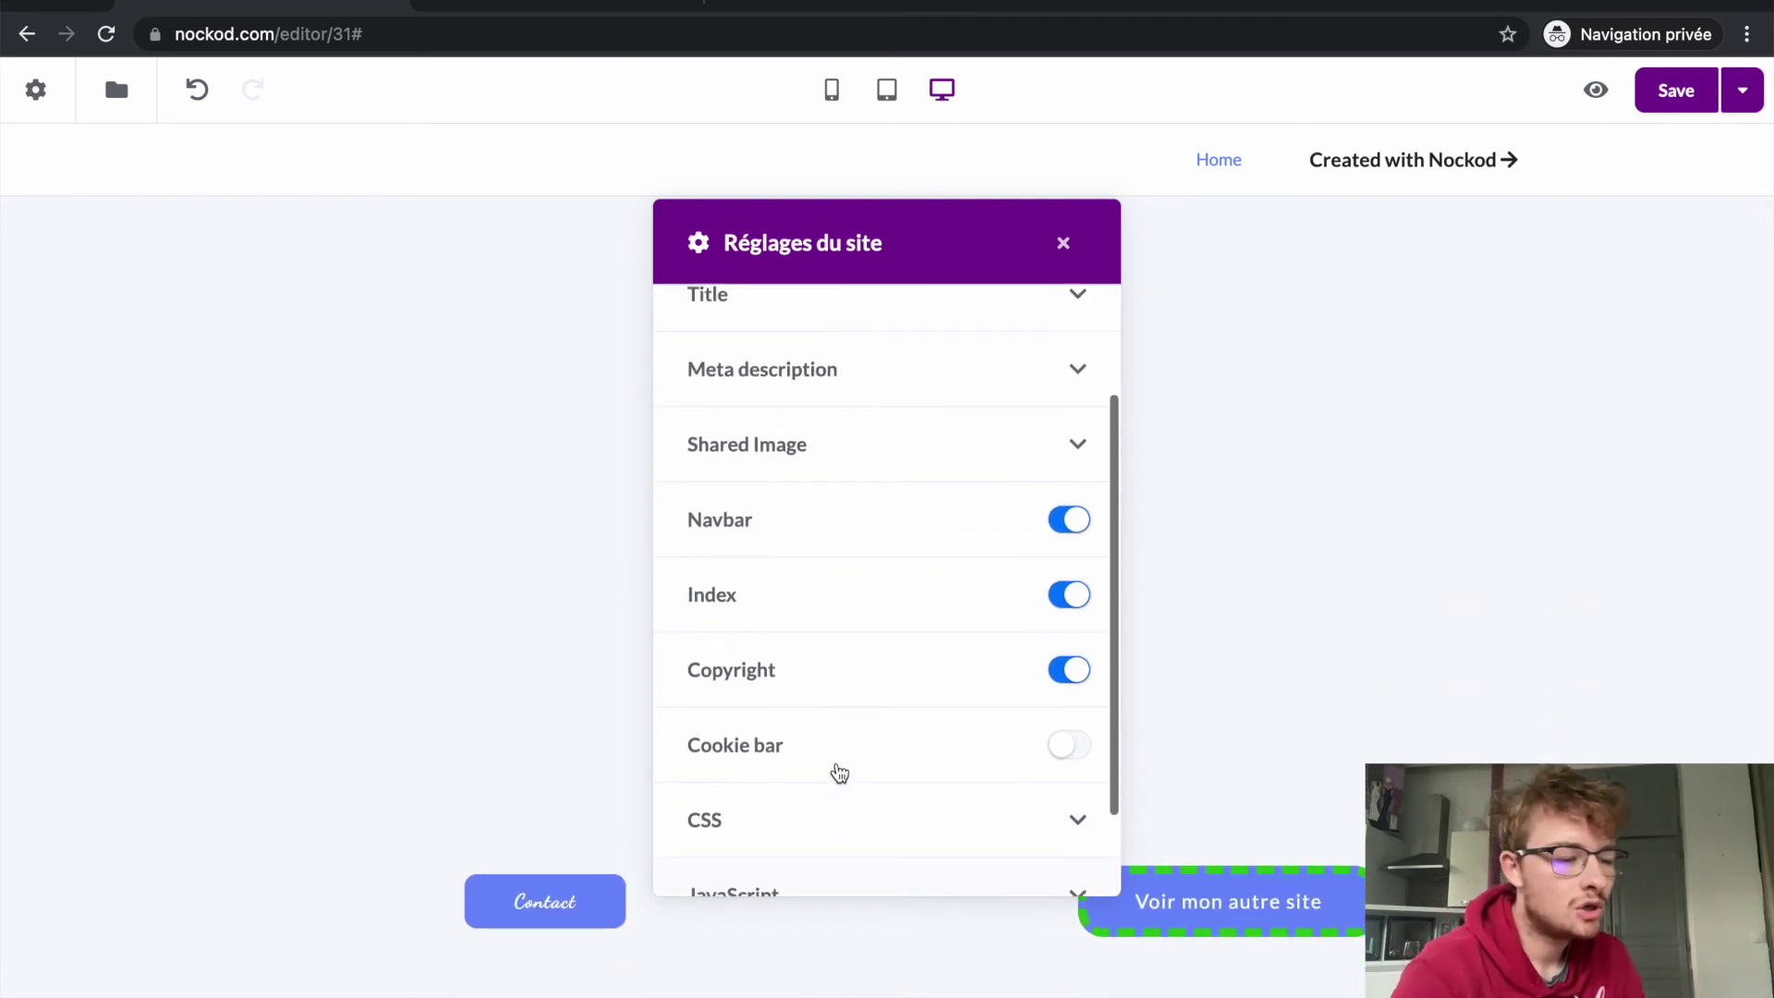
Set the site's general accent colour to dark blue, RGB 54, 64, 99, and close the site settings.
{"action": "left_click", "coordinate": [971, 305]}
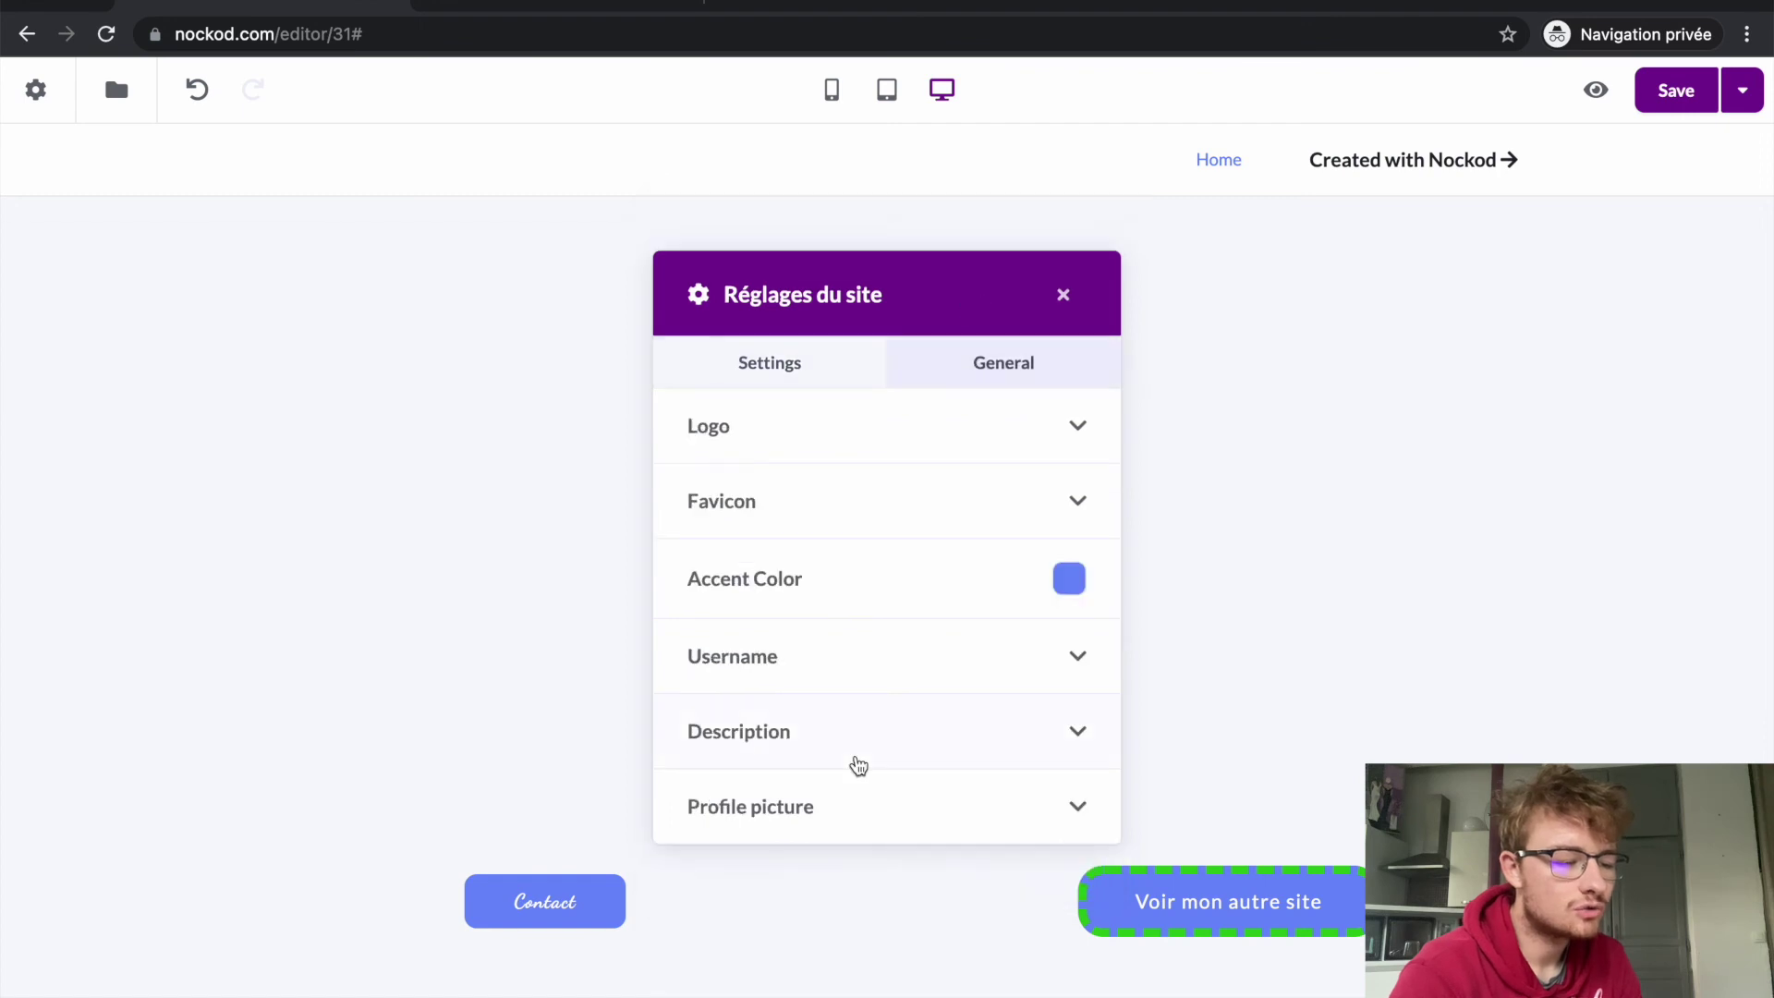
{"action": "scroll", "coordinate": [852, 765], "scroll_direction": "down", "scroll_amount": 3}
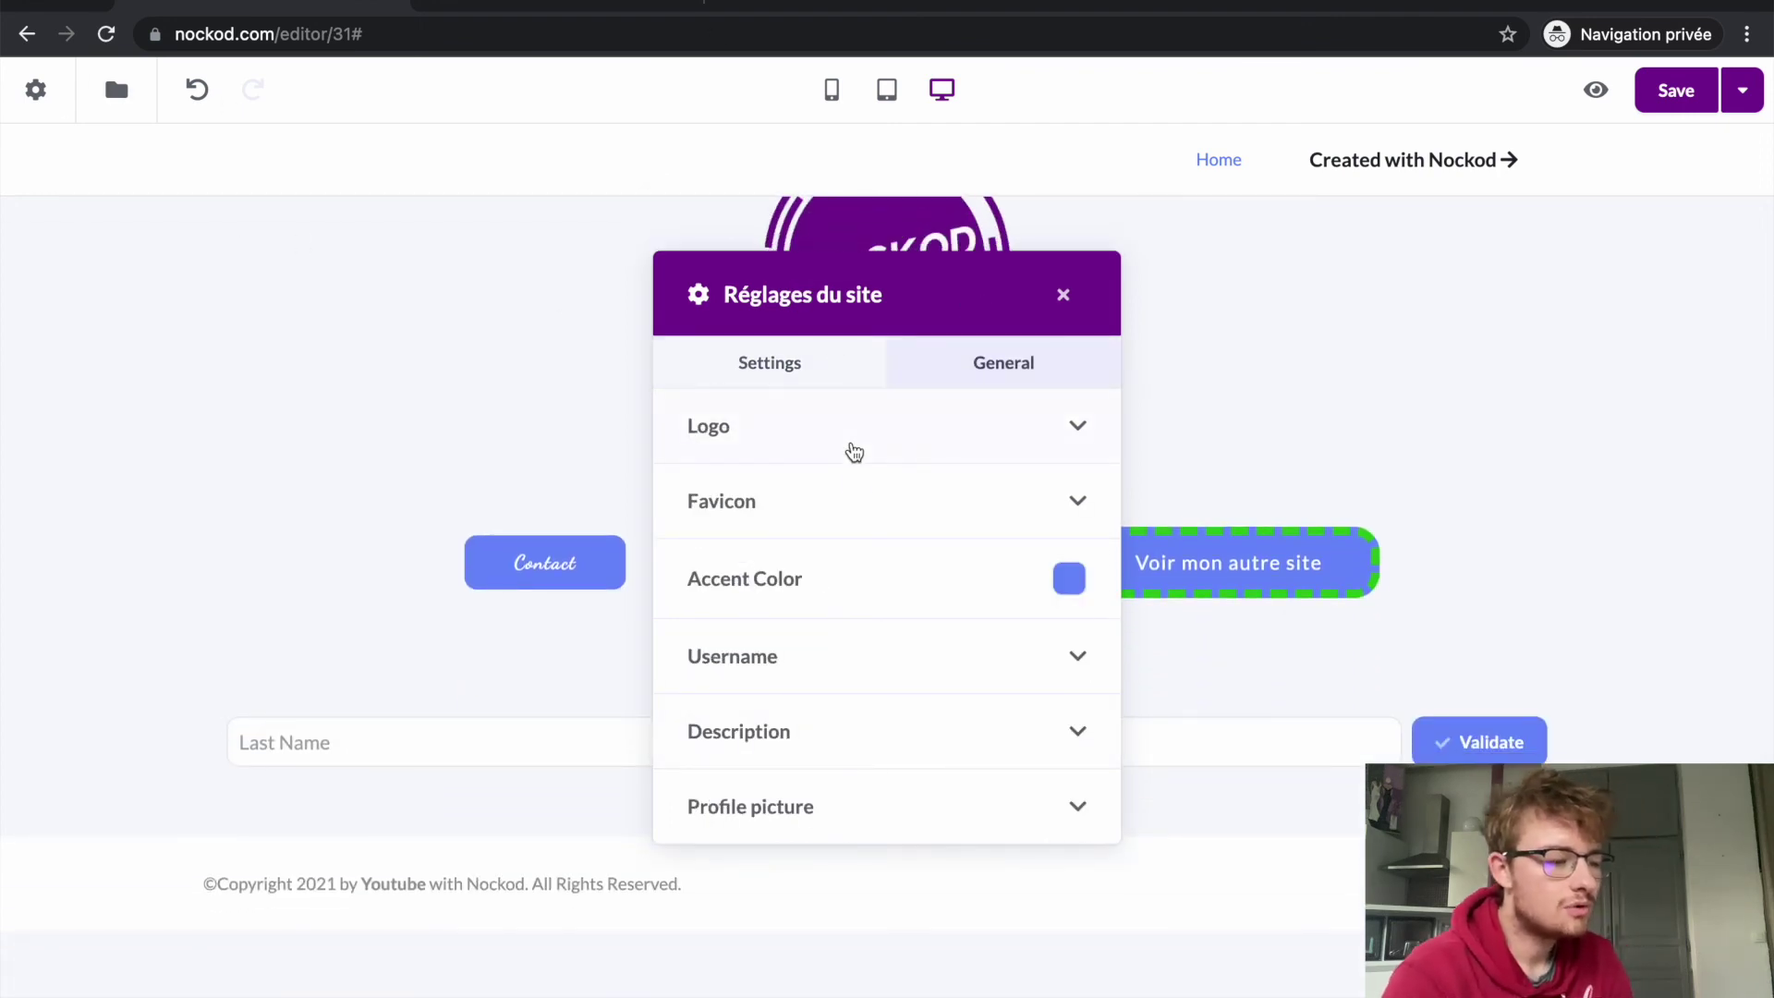
{"action": "scroll", "coordinate": [305, 184], "scroll_direction": "up", "scroll_amount": 1}
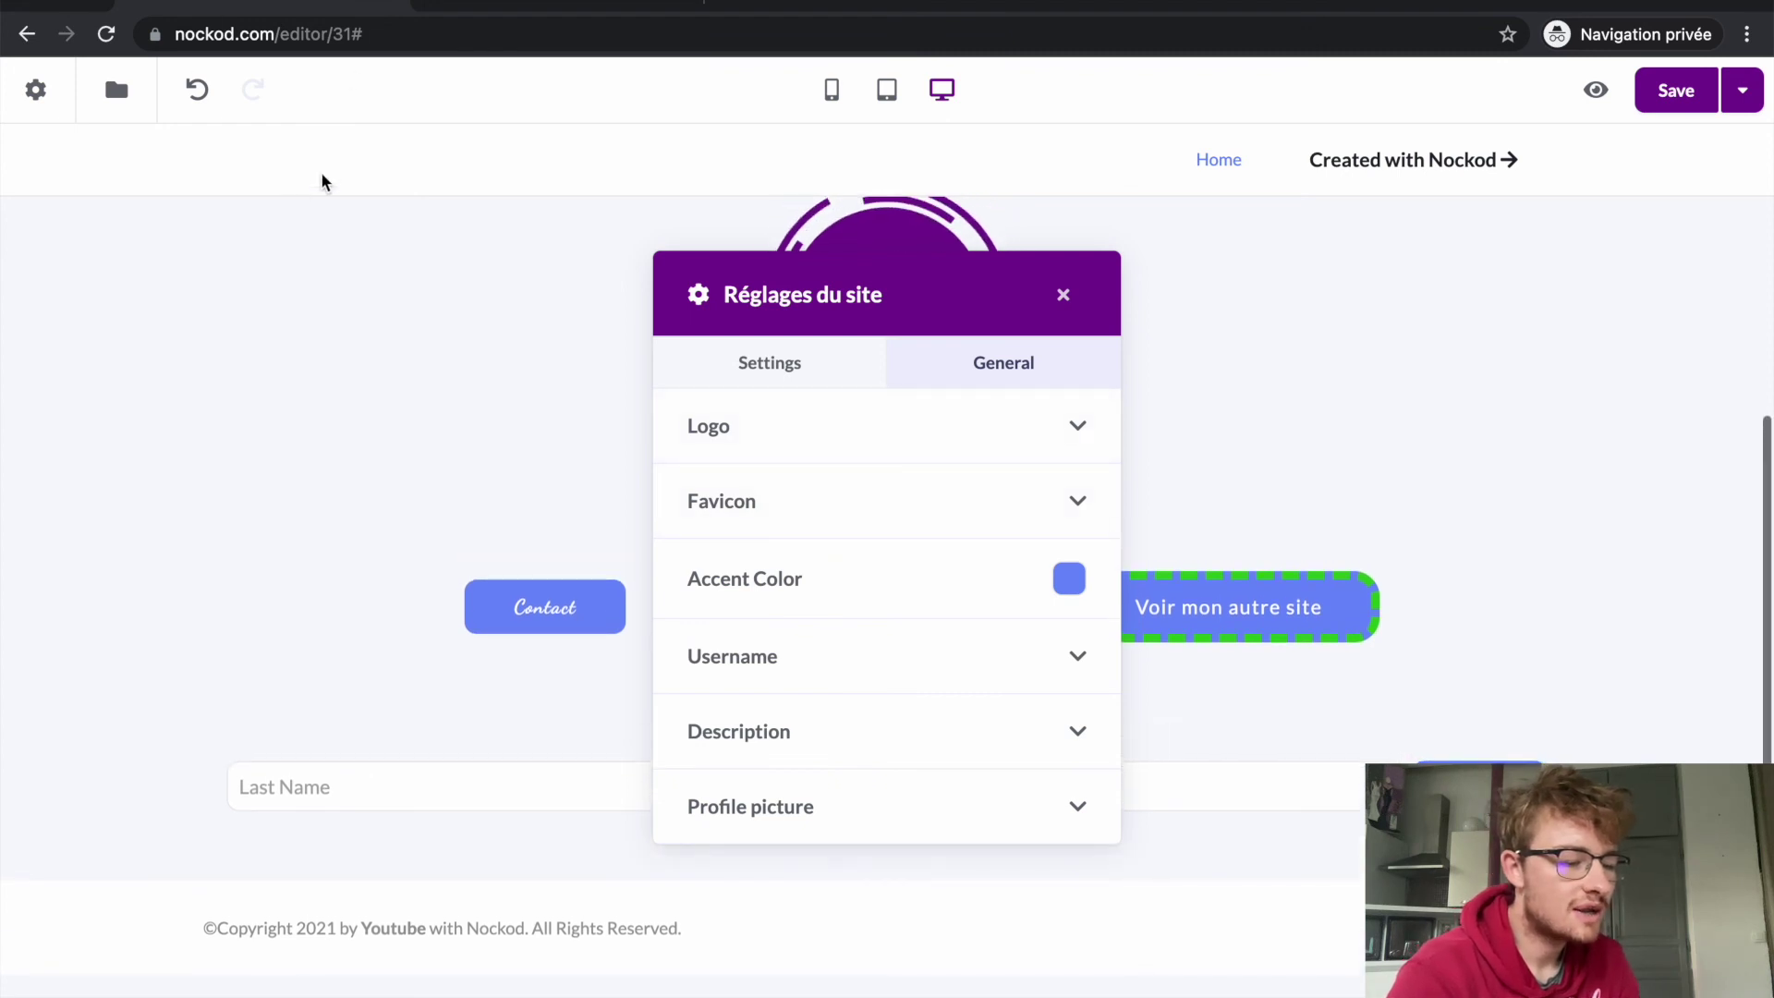
{"action": "left_click", "coordinate": [911, 517]}
{"action": "scroll", "coordinate": [783, 749], "scroll_direction": "down", "scroll_amount": 1}
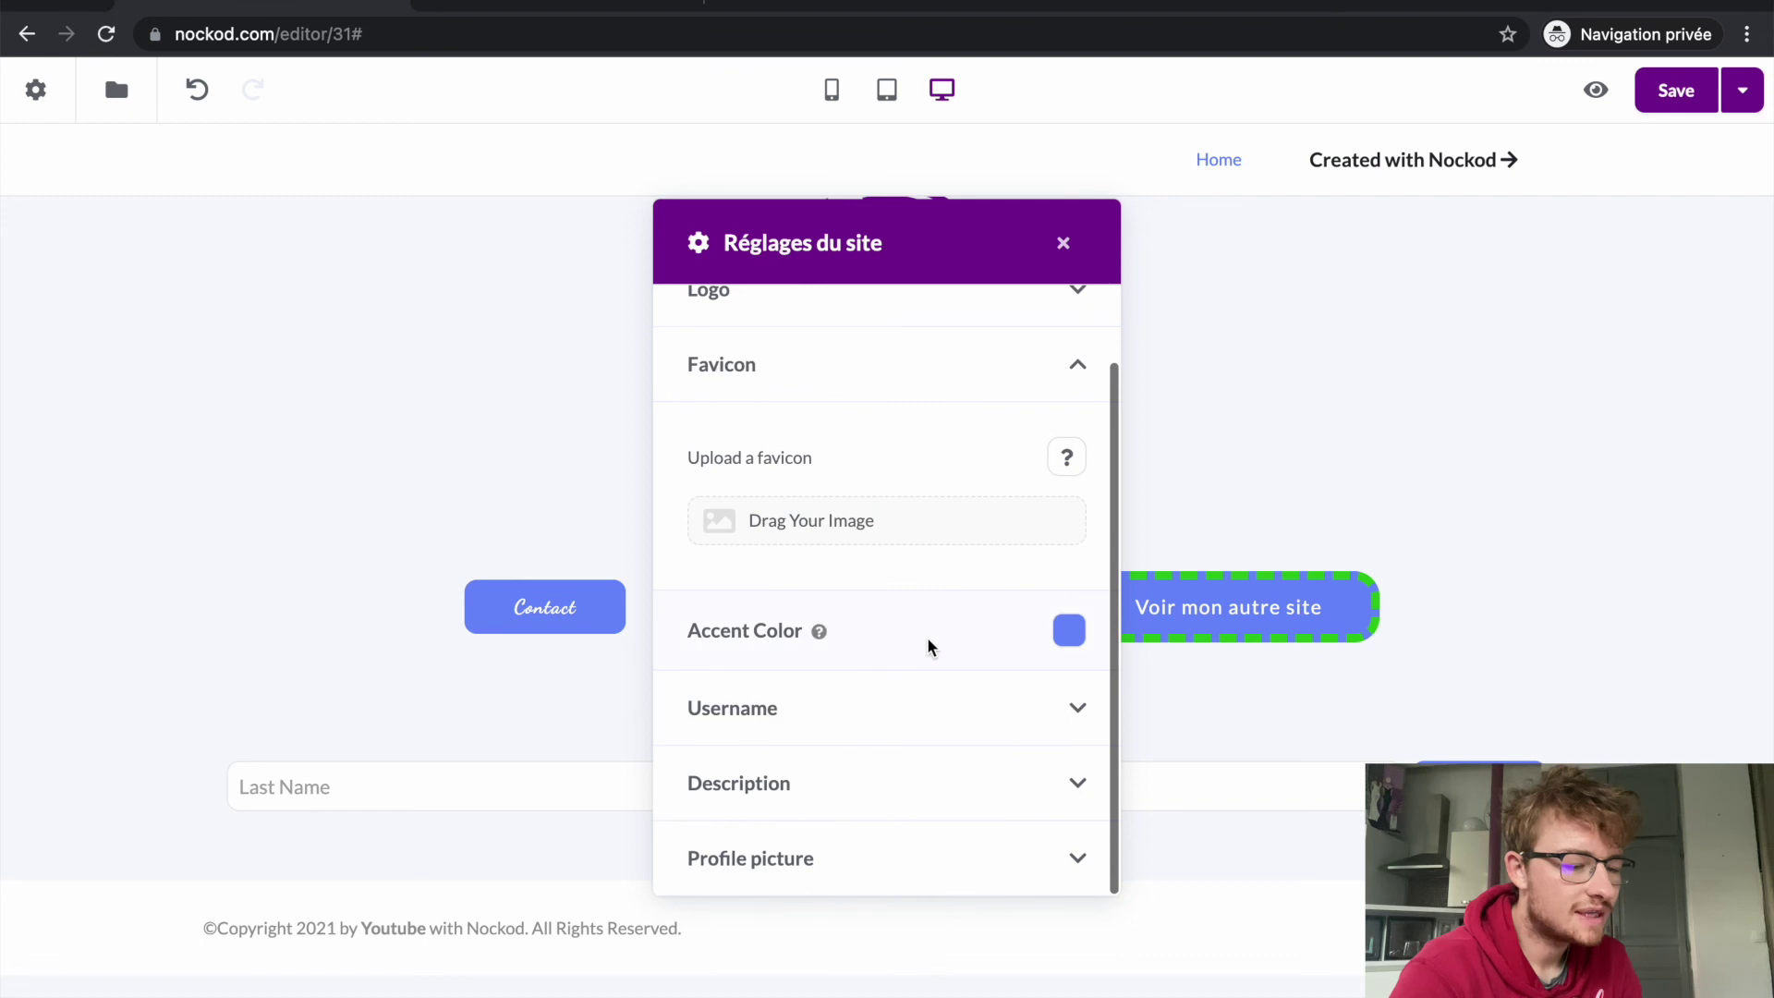
{"action": "left_click", "coordinate": [1064, 634]}
{"action": "left_click_drag", "start_coordinate": [1134, 682], "coordinate": [1182, 756]}
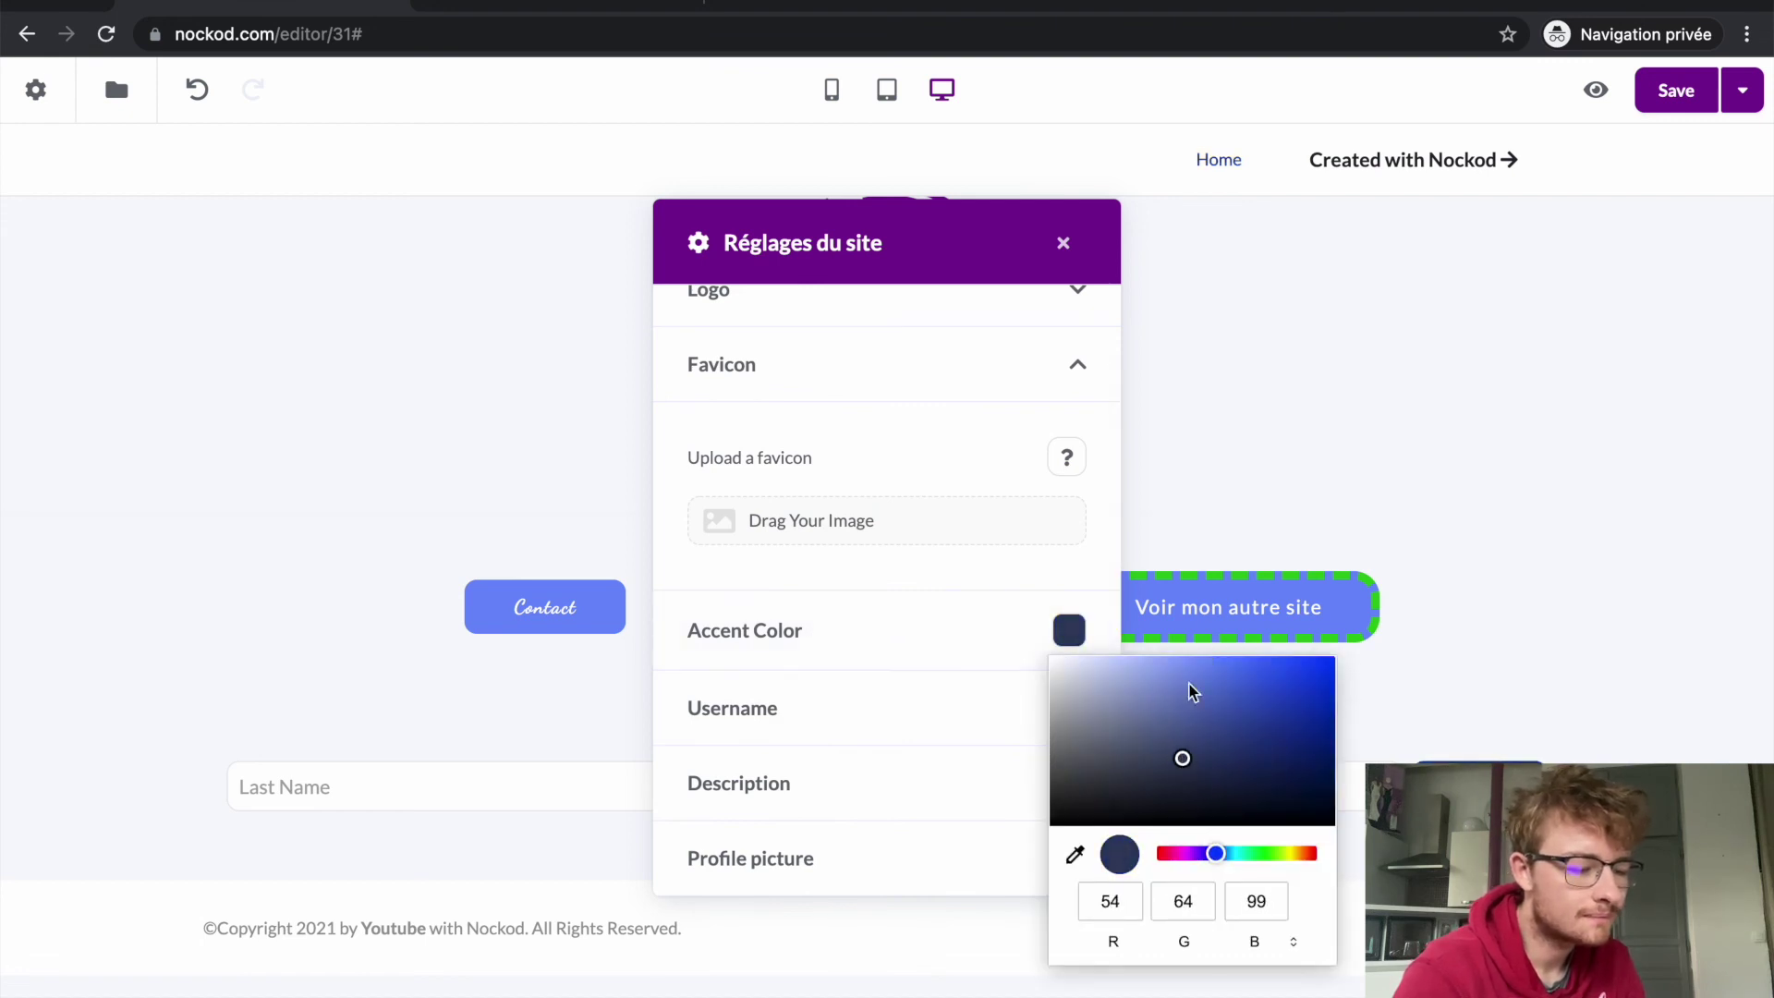
{"action": "left_click", "coordinate": [1218, 539]}
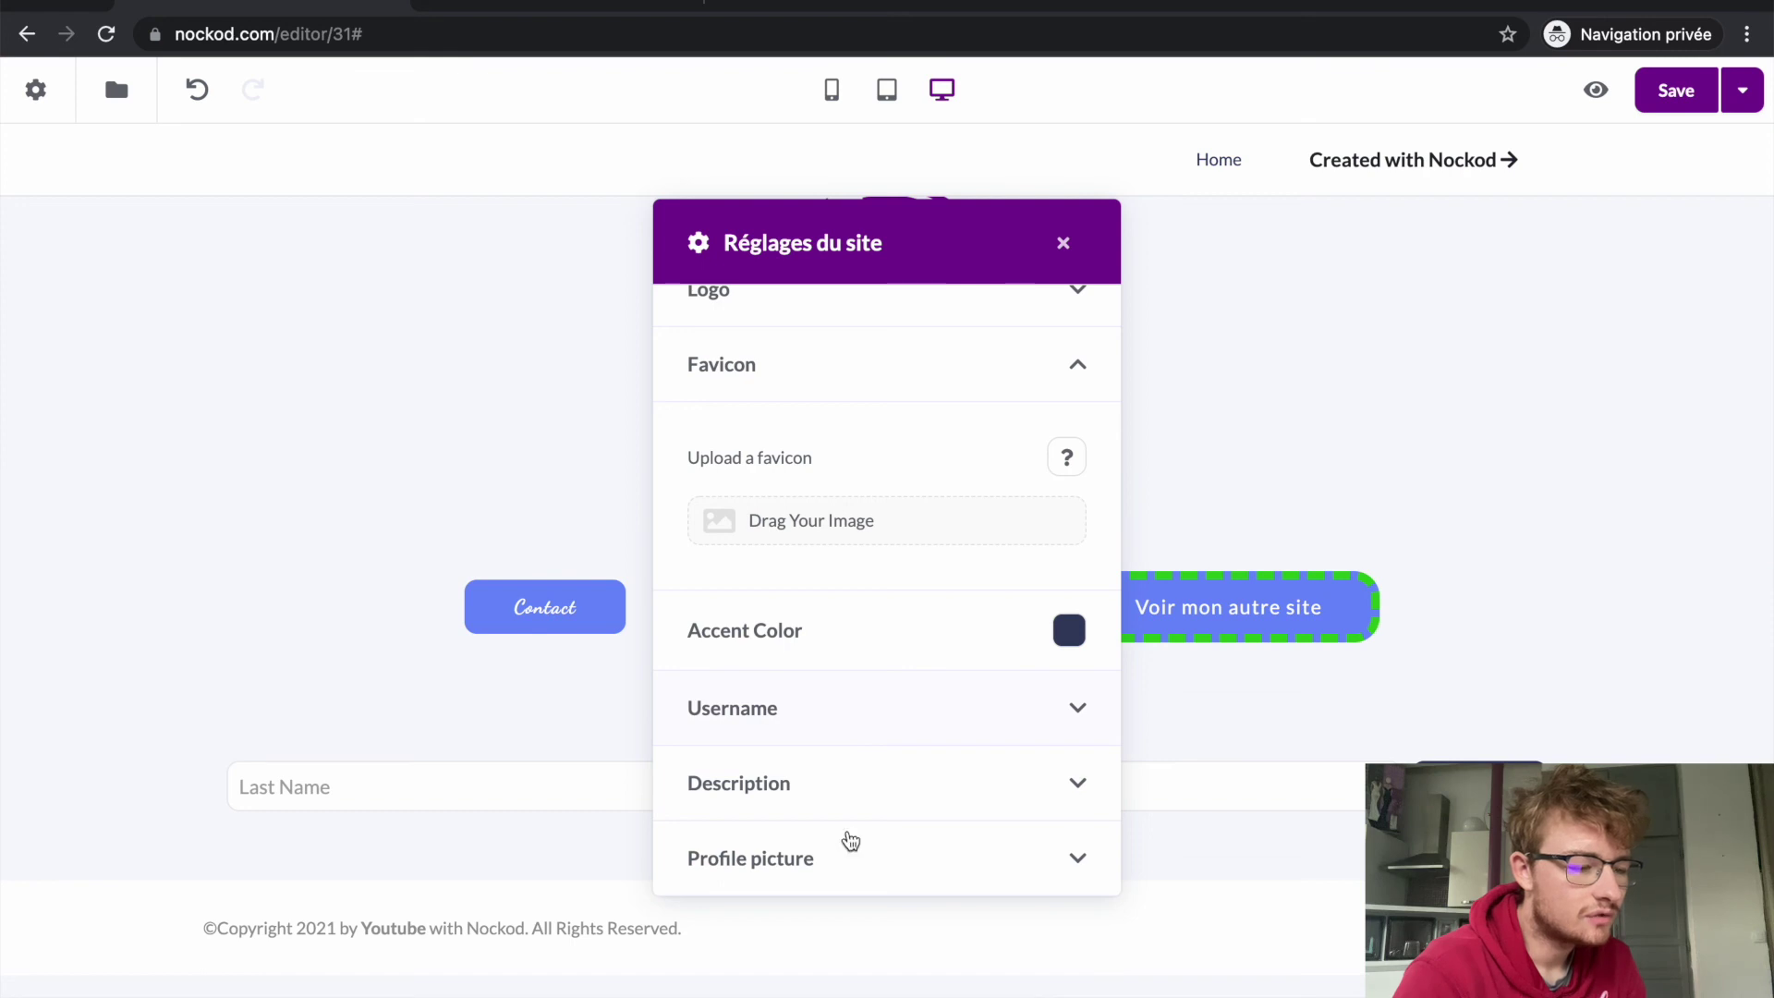
{"action": "scroll", "coordinate": [848, 802], "scroll_direction": "up", "scroll_amount": 1}
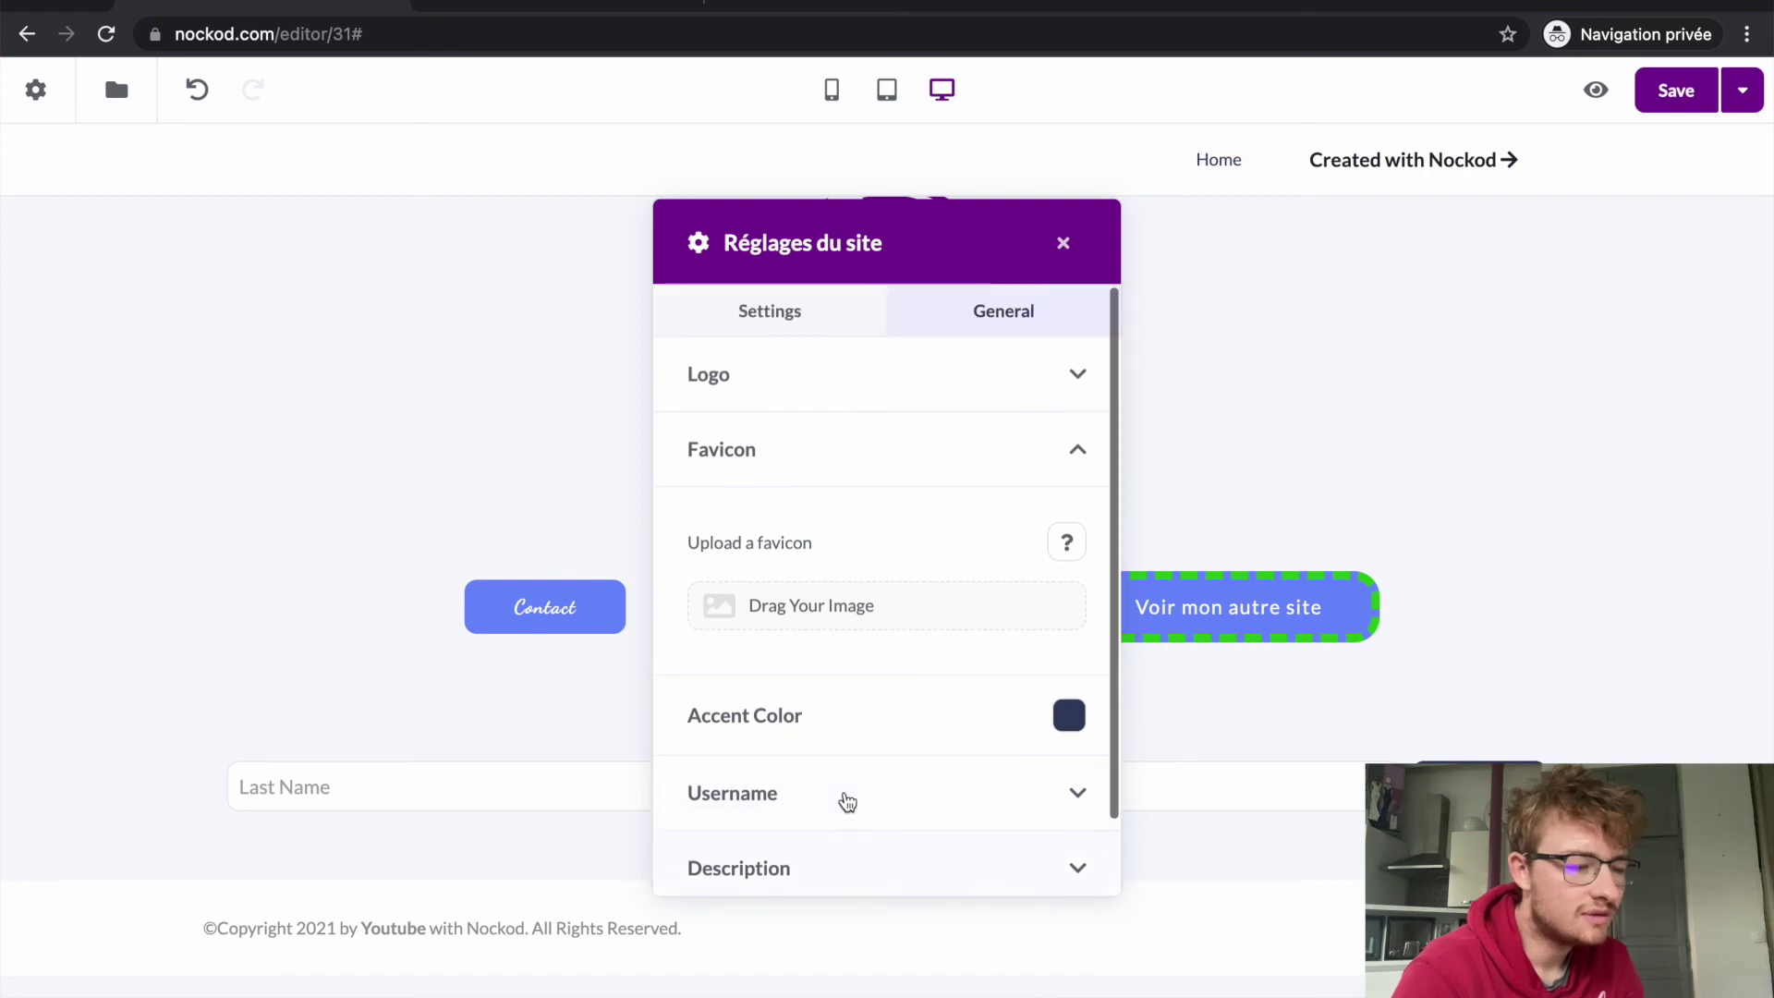
{"action": "left_click", "coordinate": [1063, 242]}
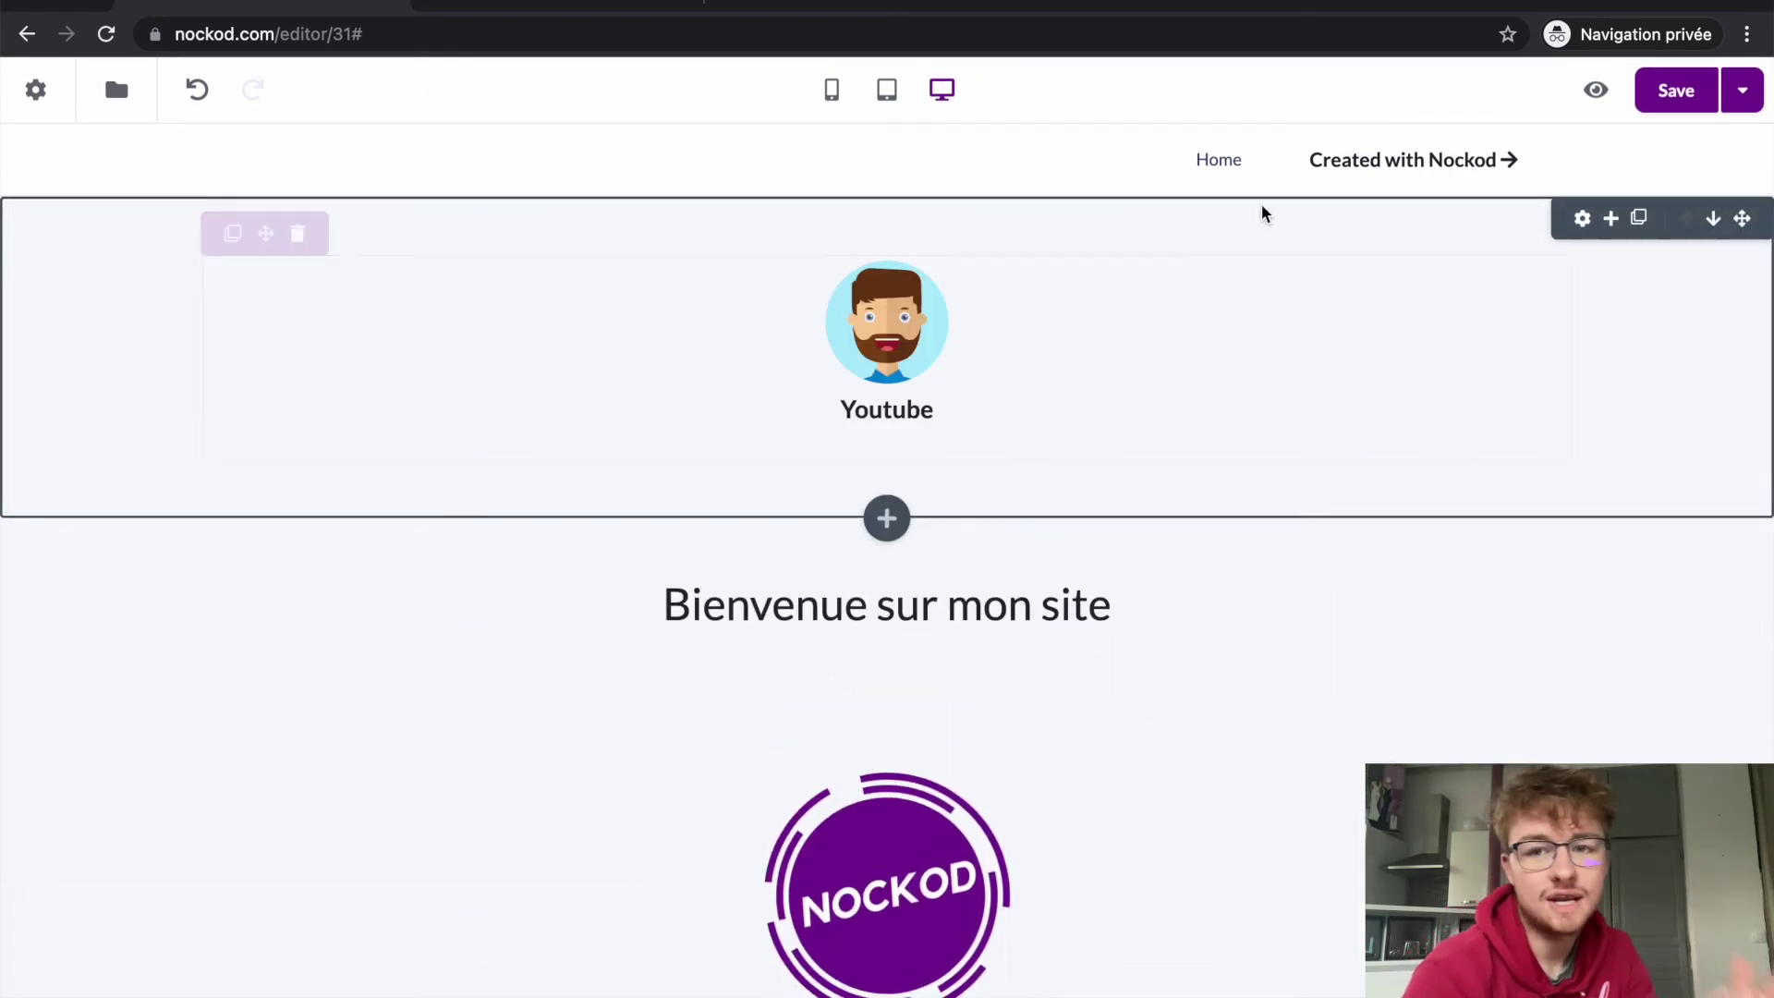